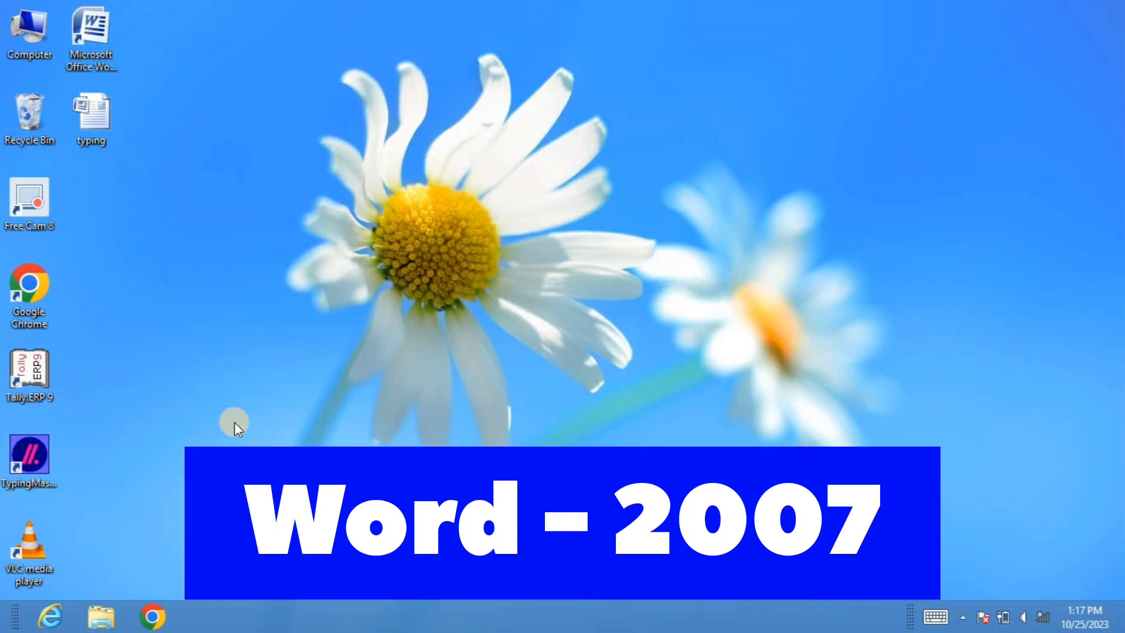
Launch Microsoft Office Word 2007 with a blank document and maximize its window.
{"action": "key", "text": "super"}
{"action": "type", "text": "wor"}
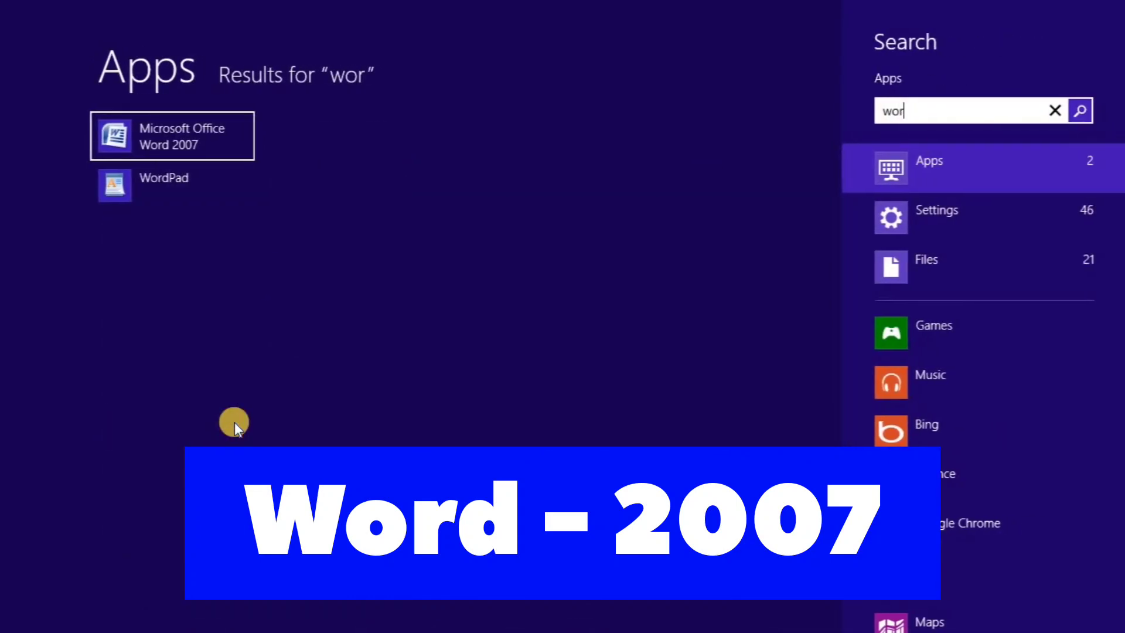
{"action": "left_click", "coordinate": [203, 146]}
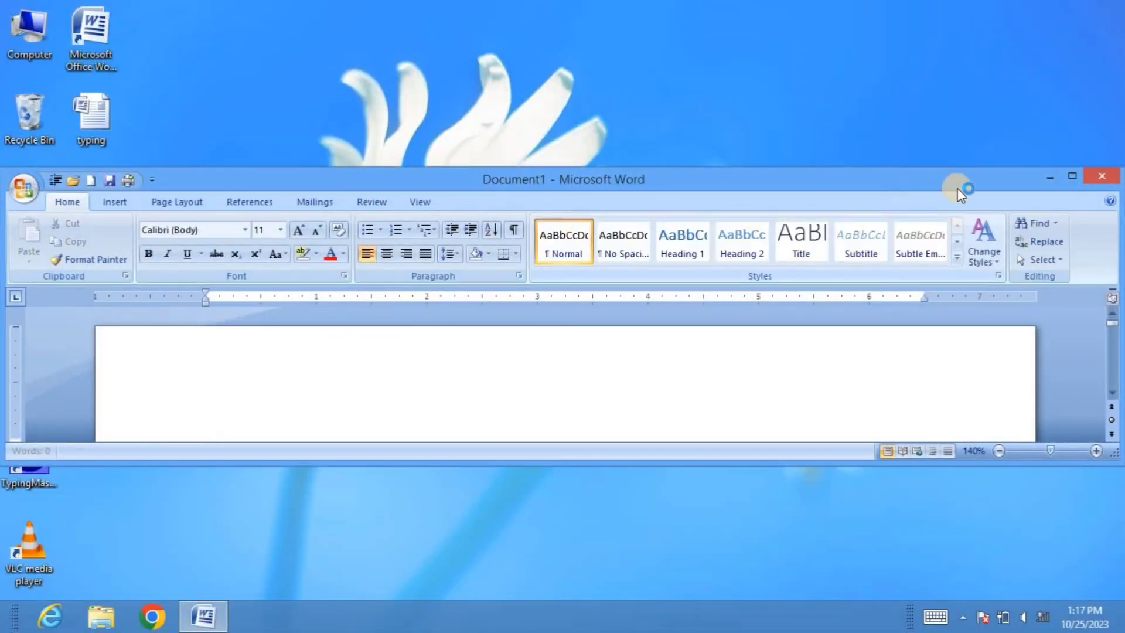
{"action": "left_click", "coordinate": [1073, 176]}
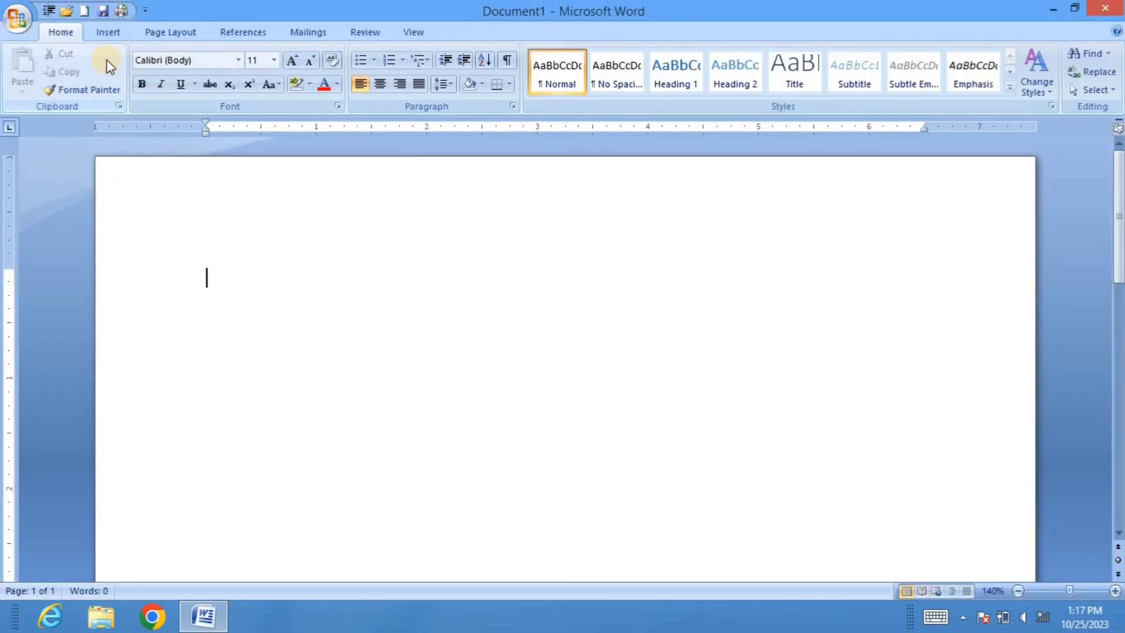
Show the referencing commands and fill the blank document with sample paragraphs generated by =rand(7).
{"action": "left_click", "coordinate": [161, 35]}
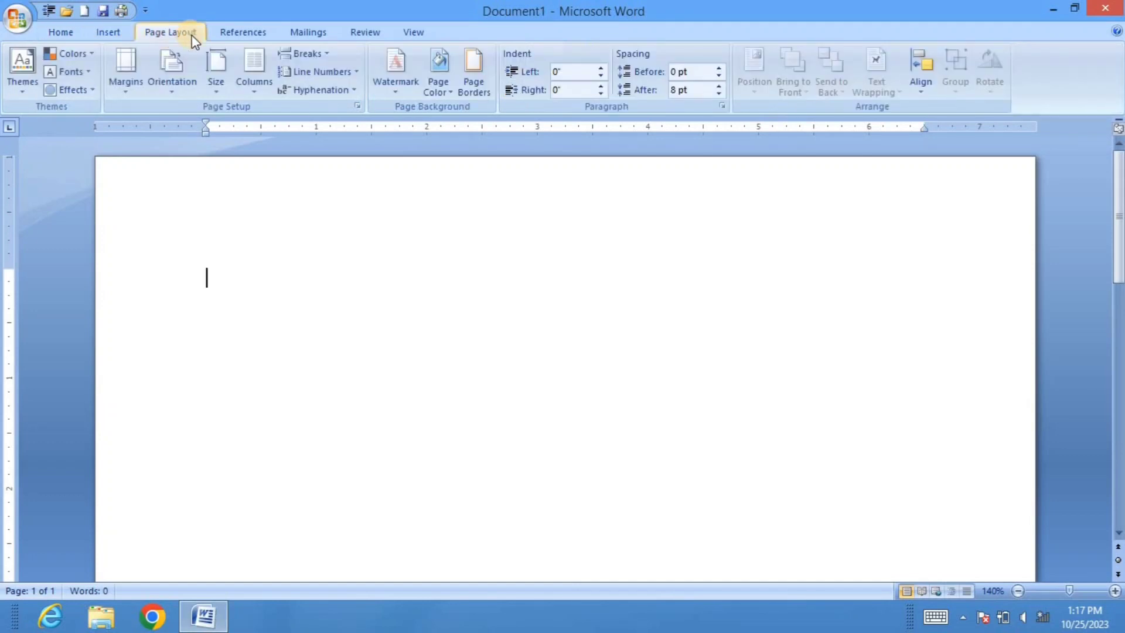
{"action": "left_click", "coordinate": [231, 33]}
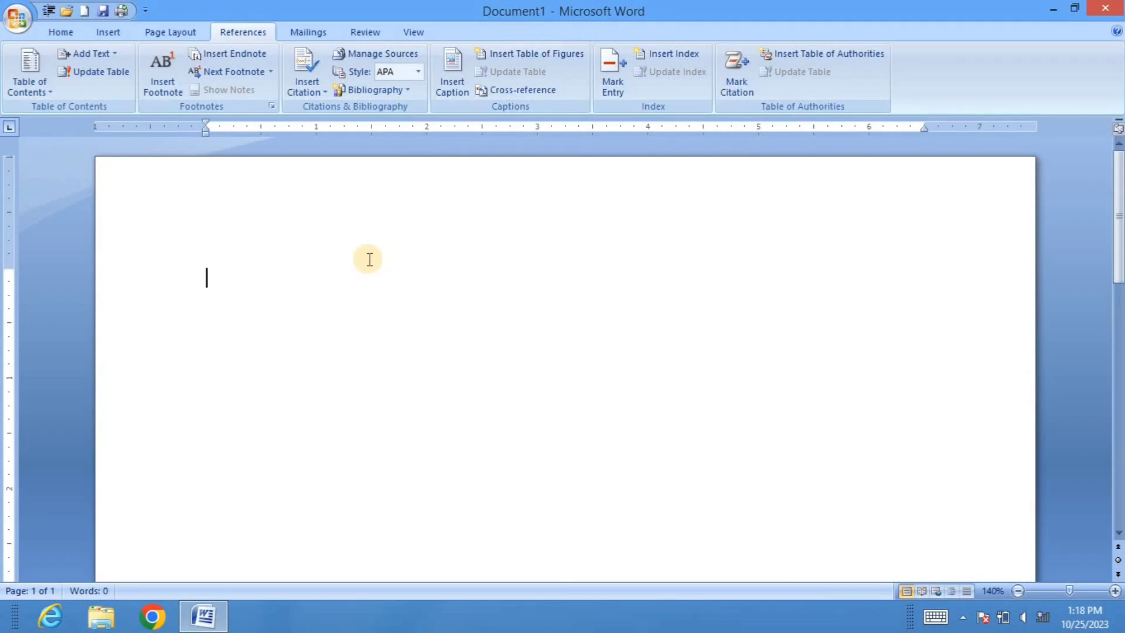
{"action": "type", "text": "=rand("}
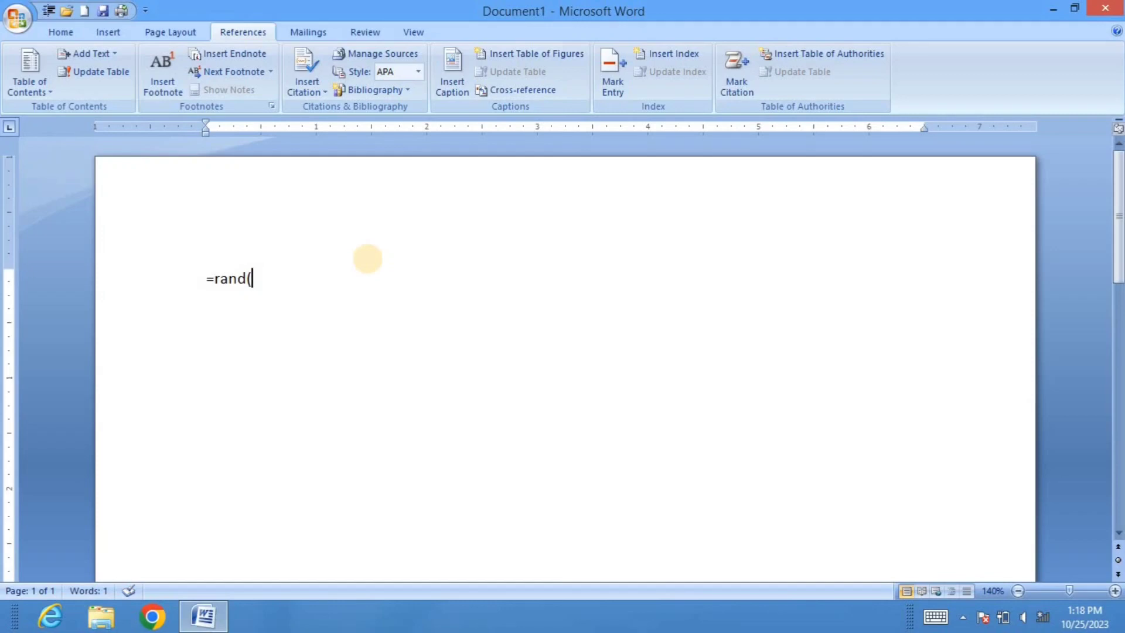
{"action": "type", "text": "7)"}
{"action": "key", "text": "Return"}
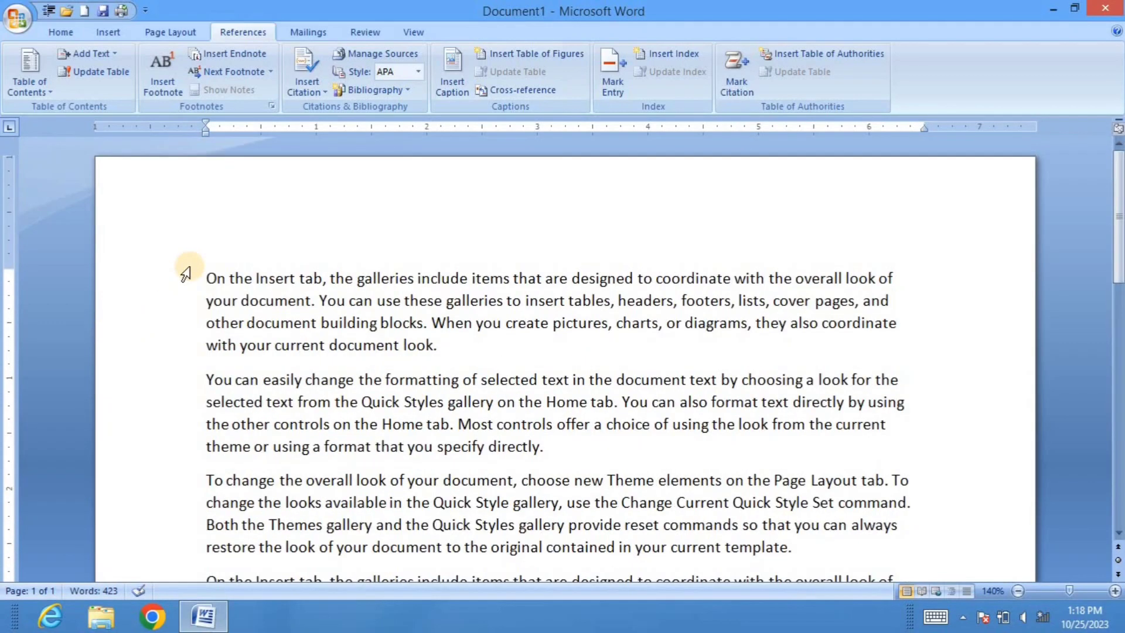
Copy all the sample text, insert a page break after it and paste the copy onto the second page.
{"action": "scroll", "coordinate": [185, 273], "scroll_direction": "up", "scroll_amount": 5}
{"action": "key", "text": "ctrl+a"}
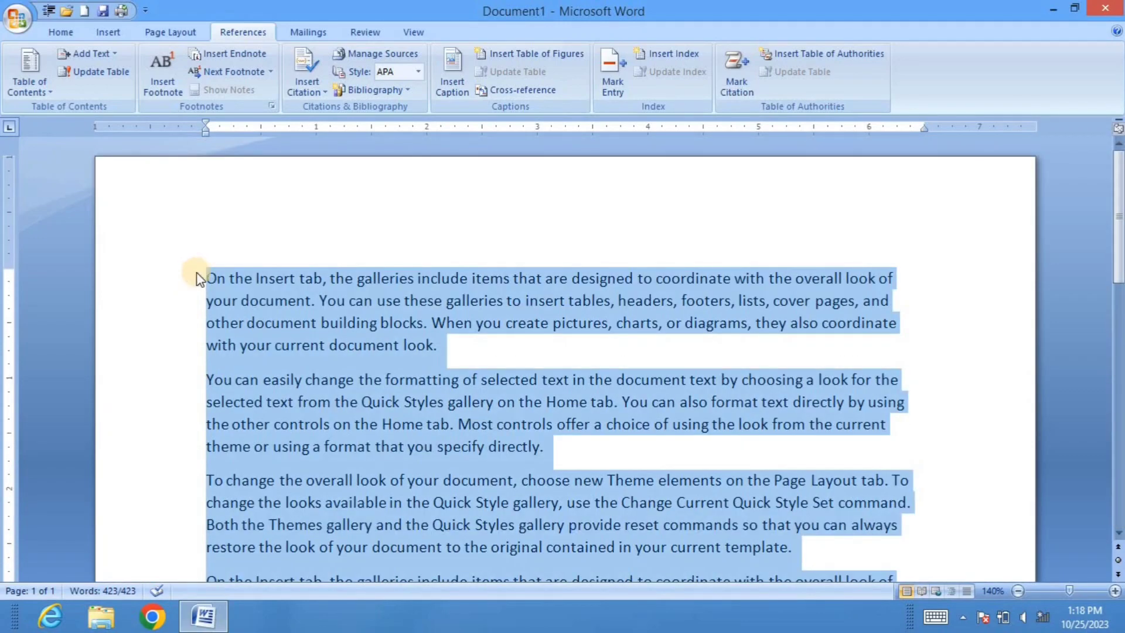
{"action": "scroll", "coordinate": [230, 294], "scroll_direction": "down", "scroll_amount": 11}
{"action": "left_click", "coordinate": [257, 245]}
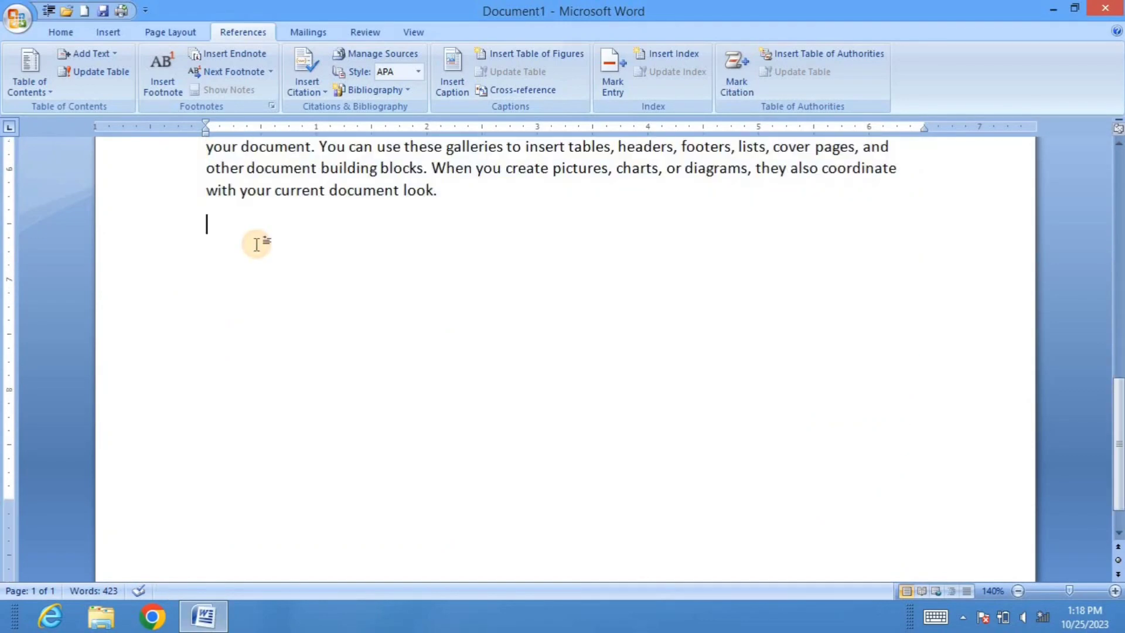
{"action": "key", "text": "ctrl+Return"}
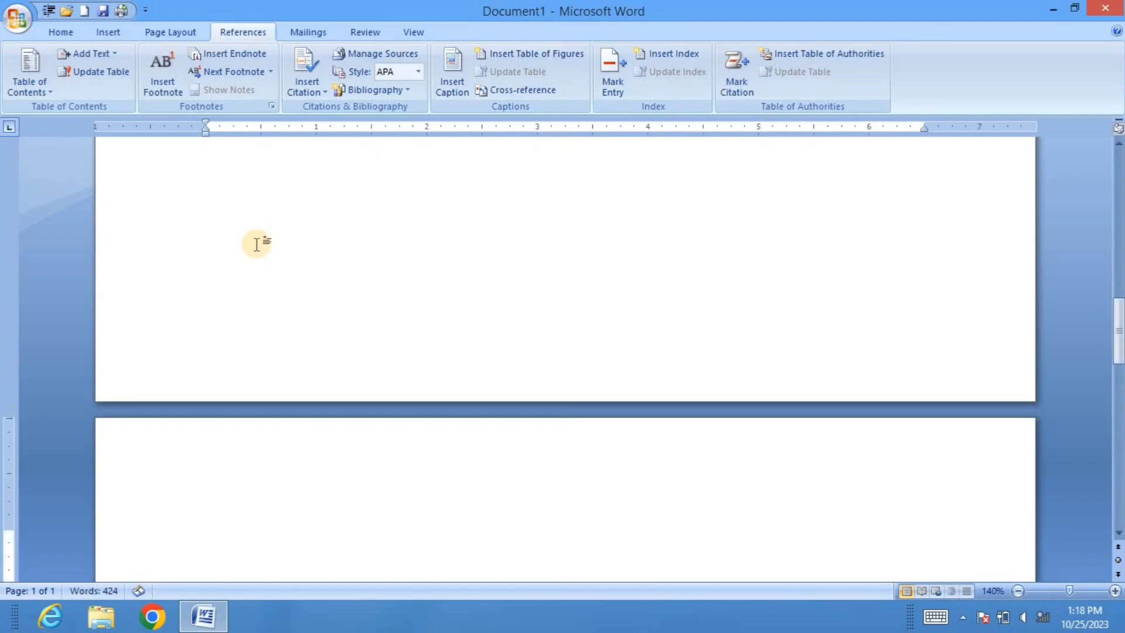
{"action": "key", "text": "ctrl+v"}
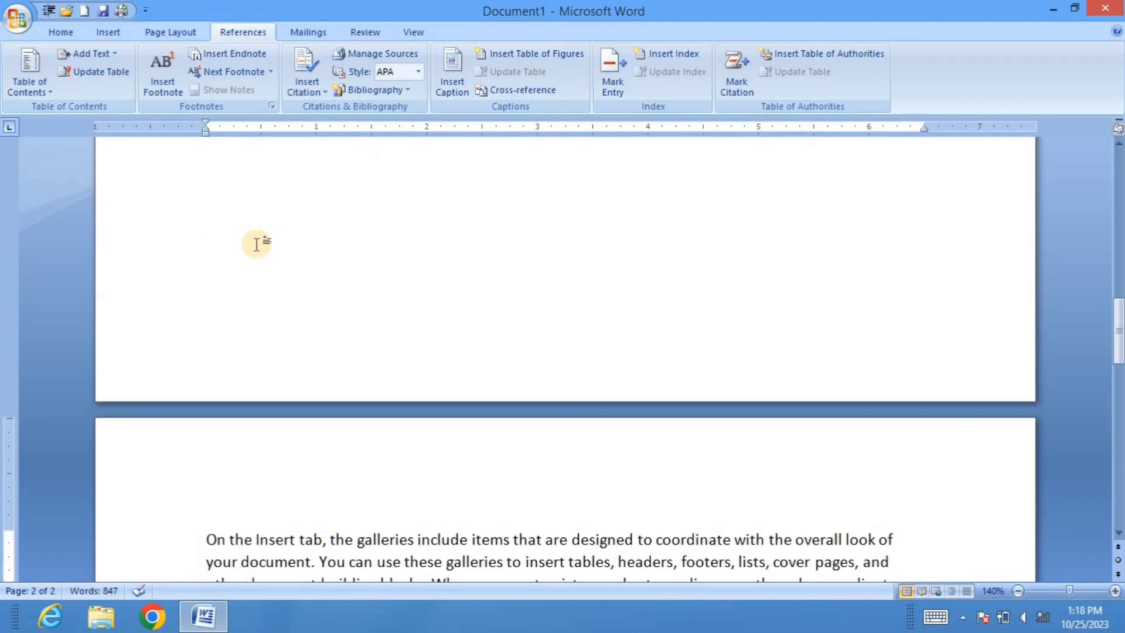
Add page breaks after the second and third pages and paste the copied text onto each new page.
{"action": "scroll", "coordinate": [257, 244], "scroll_direction": "down", "scroll_amount": 10}
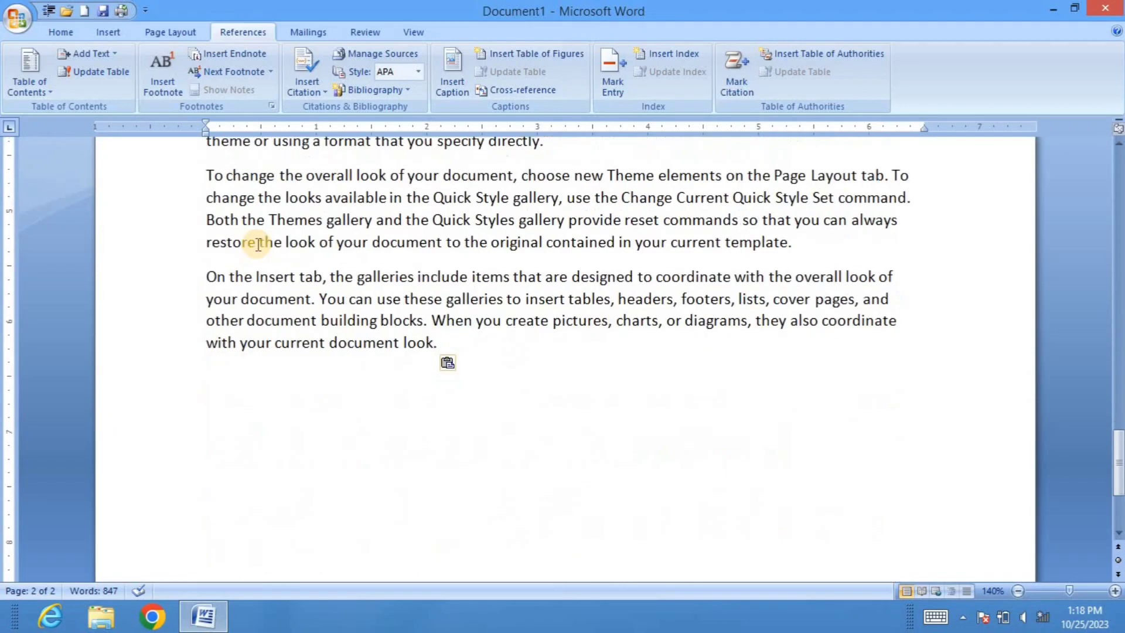
{"action": "key", "text": "ctrl+Return"}
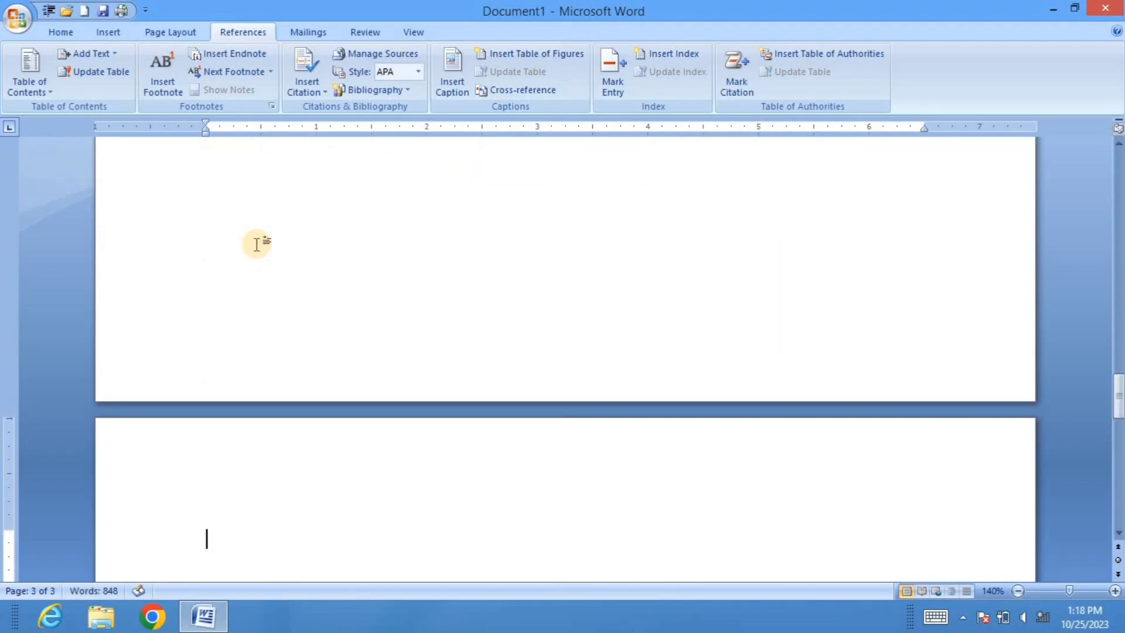
{"action": "key", "text": "ctrl+v"}
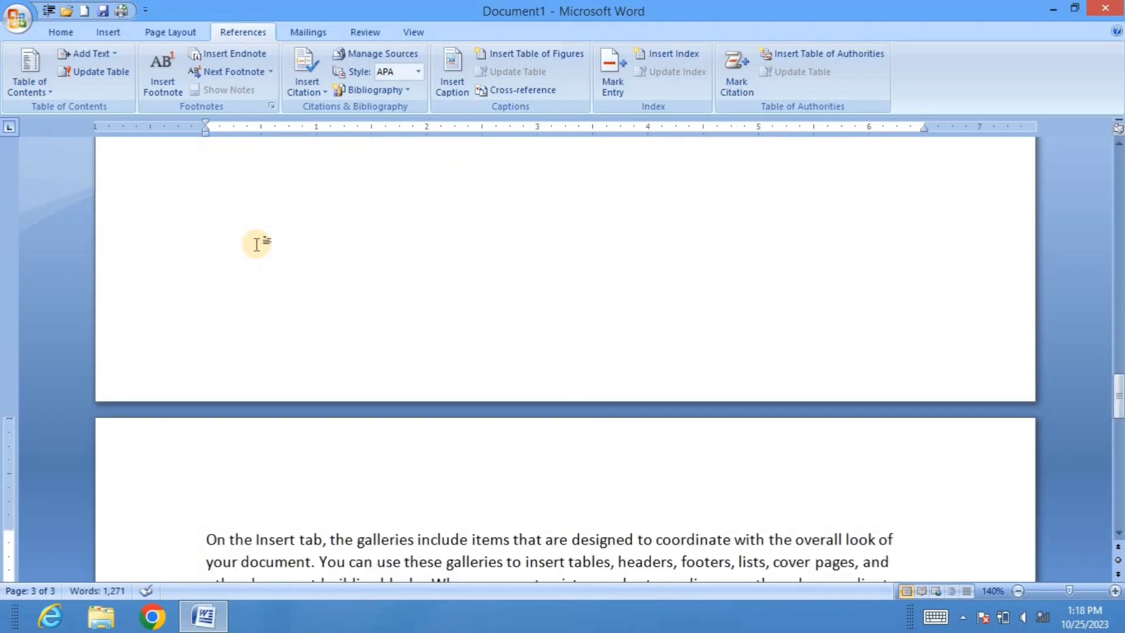
{"action": "scroll", "coordinate": [257, 242], "scroll_direction": "down", "scroll_amount": 15}
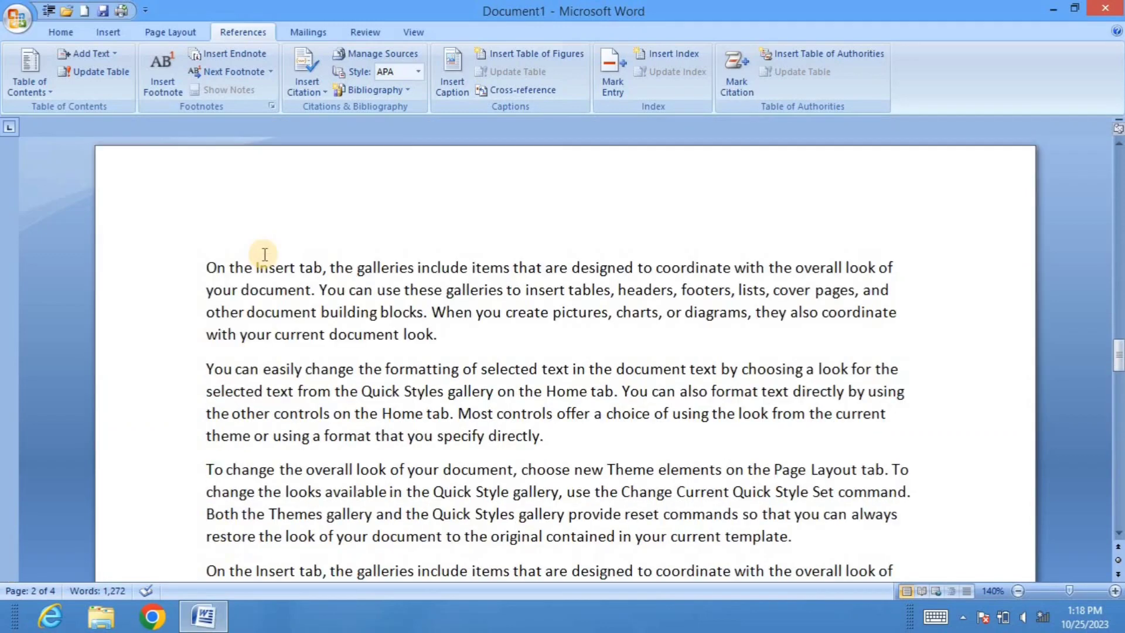
{"action": "scroll", "coordinate": [265, 299], "scroll_direction": "down", "scroll_amount": 3}
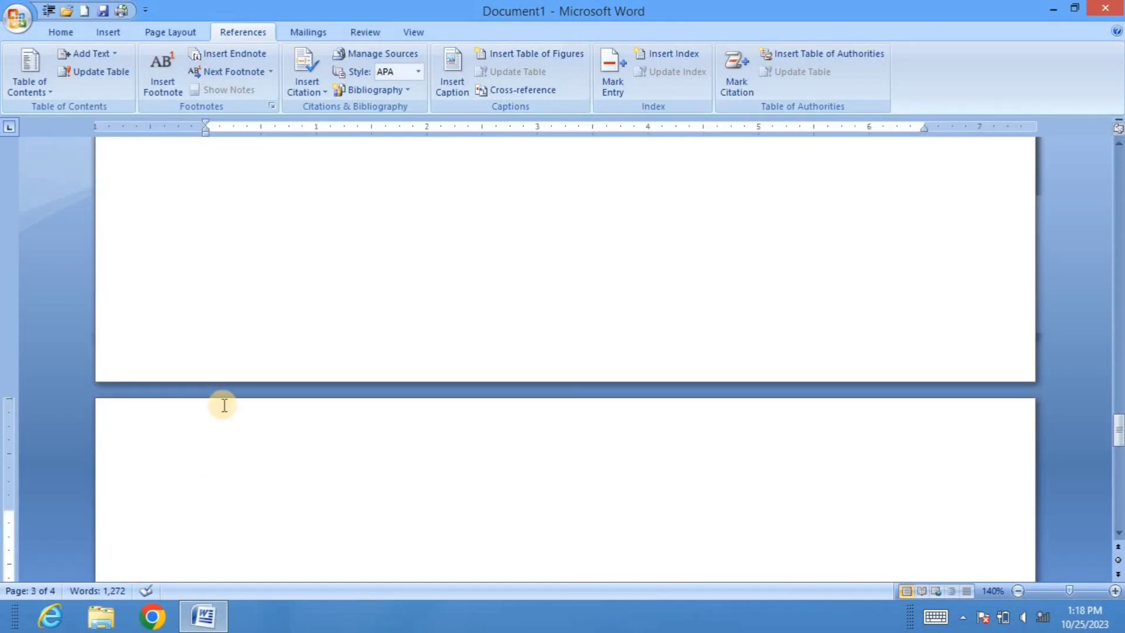
{"action": "key", "text": "ctrl+v"}
{"action": "scroll", "coordinate": [328, 404], "scroll_direction": "up", "scroll_amount": 20}
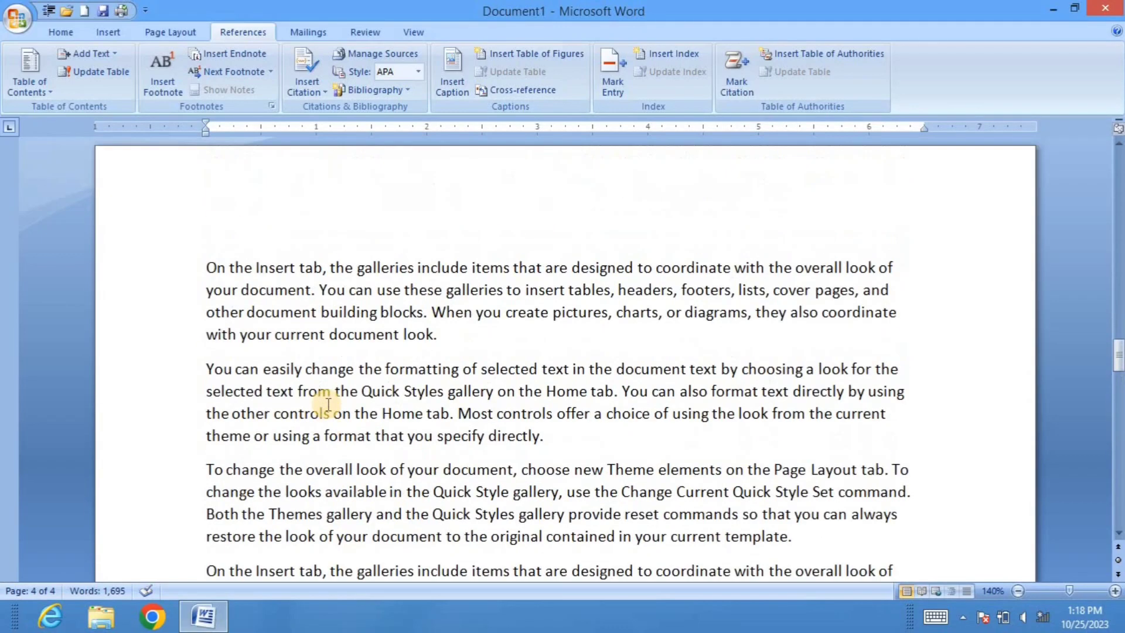
Insert a footnote after "When you" in the first paragraph of page 1 with the text "You idsj ak sadk asdkkasdlk ds".
{"action": "scroll", "coordinate": [327, 403], "scroll_direction": "up", "scroll_amount": 20}
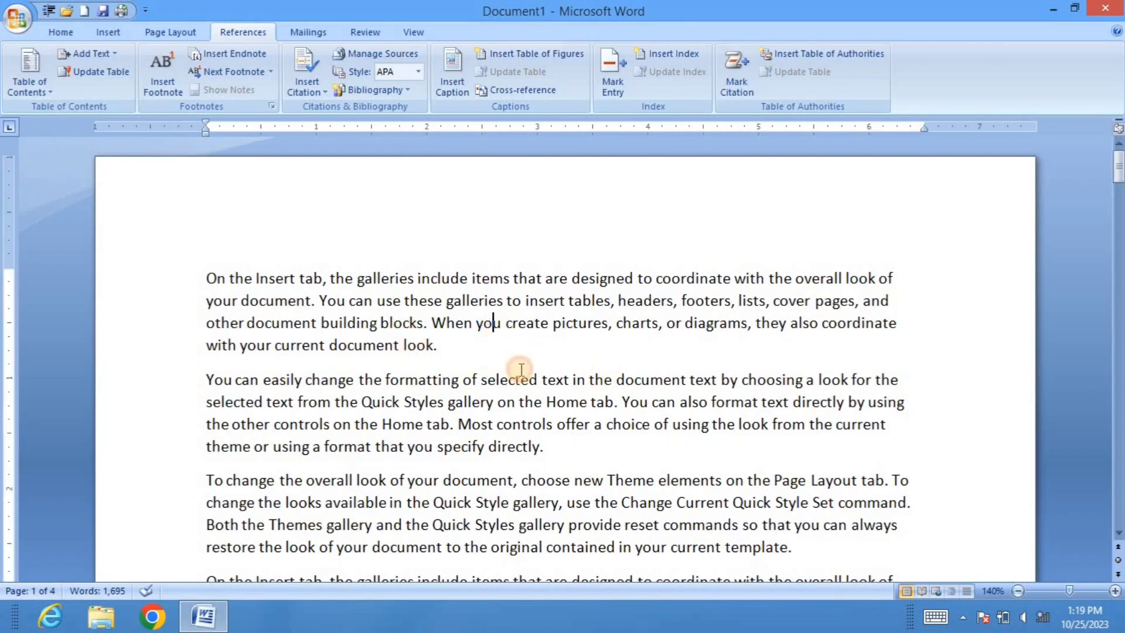
{"action": "left_click", "coordinate": [502, 323]}
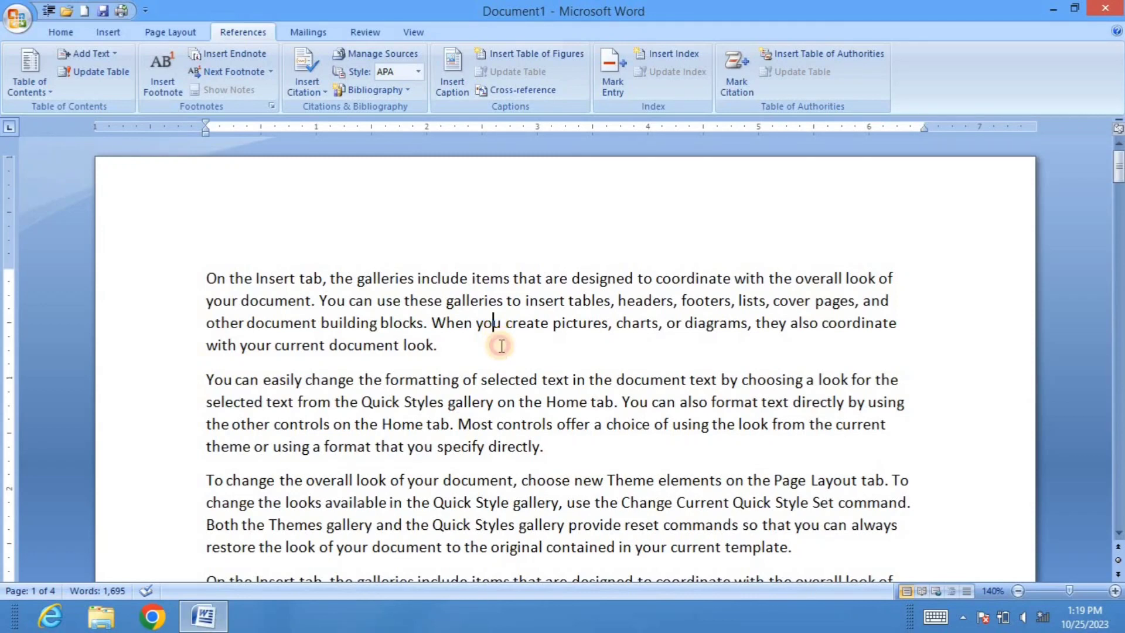
{"action": "left_click", "coordinate": [170, 84]}
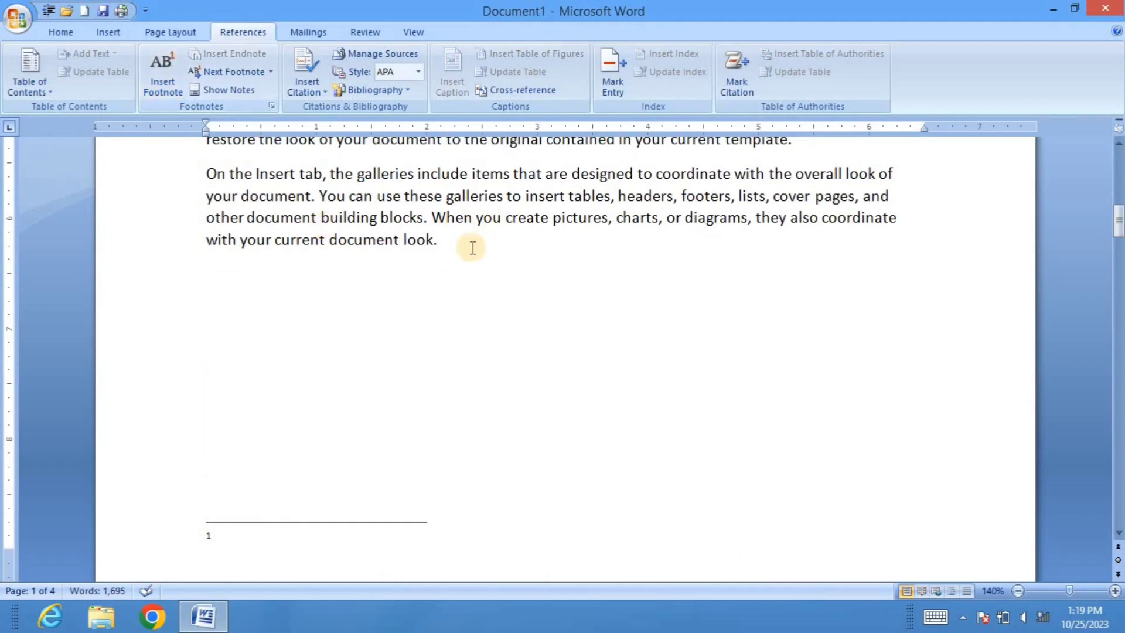
{"action": "scroll", "coordinate": [441, 274], "scroll_direction": "up", "scroll_amount": 3}
{"action": "scroll", "coordinate": [441, 275], "scroll_direction": "up", "scroll_amount": 15}
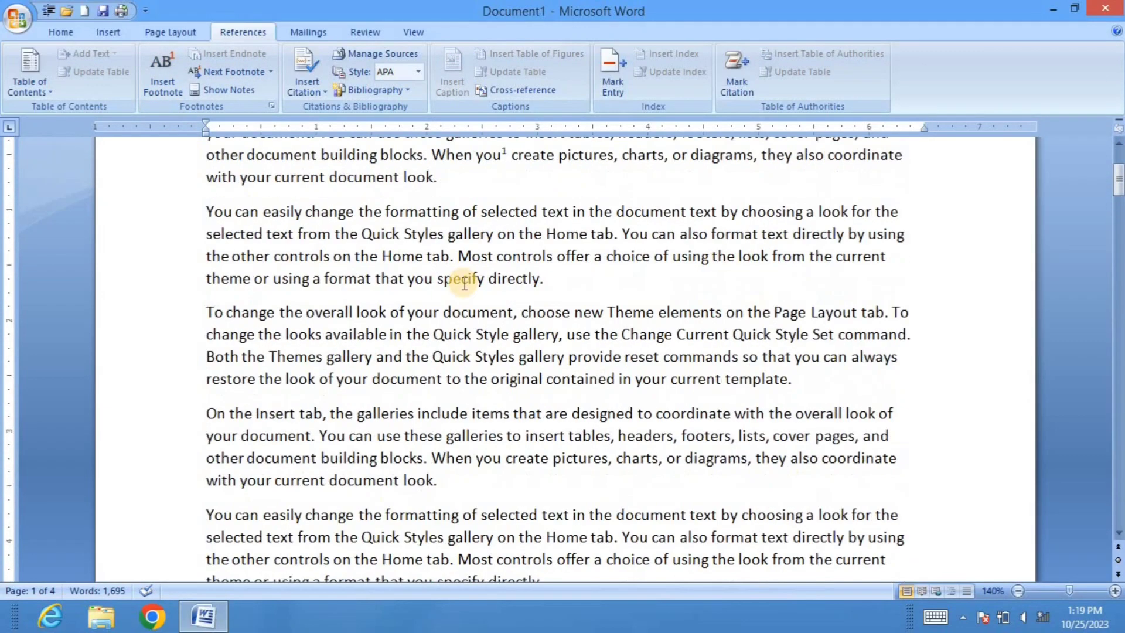
{"action": "scroll", "coordinate": [498, 264], "scroll_direction": "down", "scroll_amount": 4}
{"action": "scroll", "coordinate": [244, 391], "scroll_direction": "down", "scroll_amount": 4}
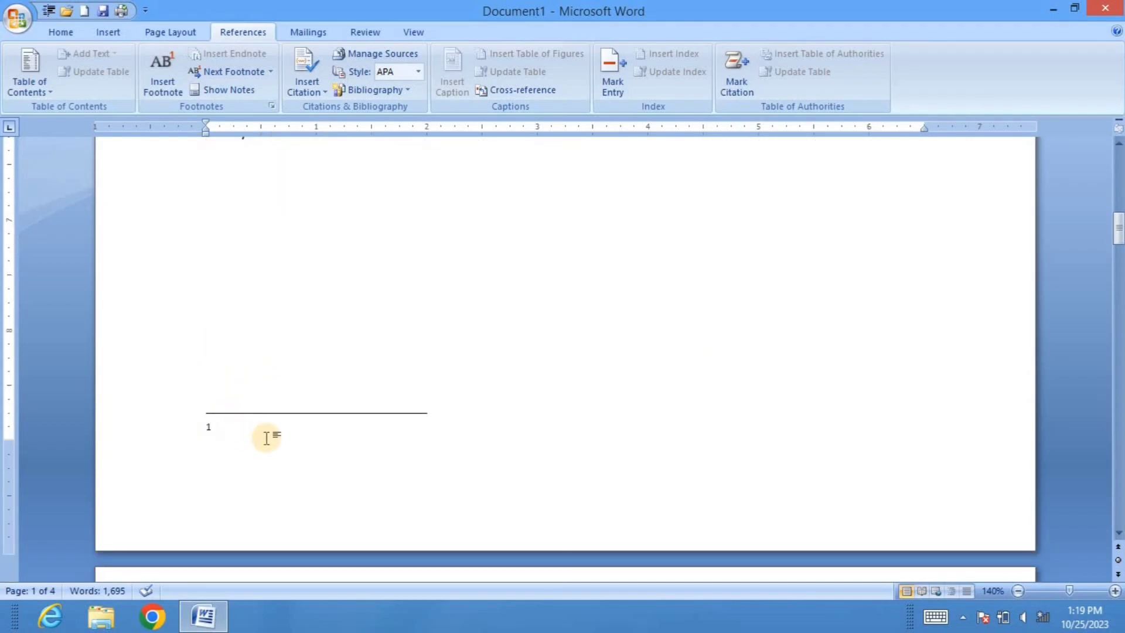
{"action": "type", "text": "You idsj ak"}
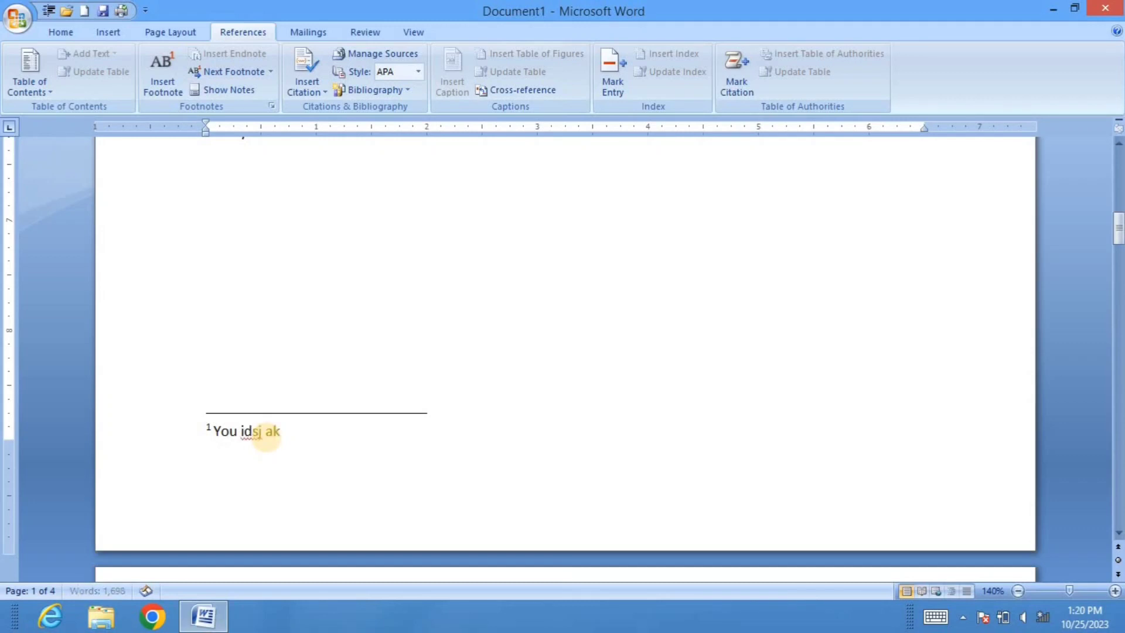
{"action": "type", "text": " sadk asdkkasd"}
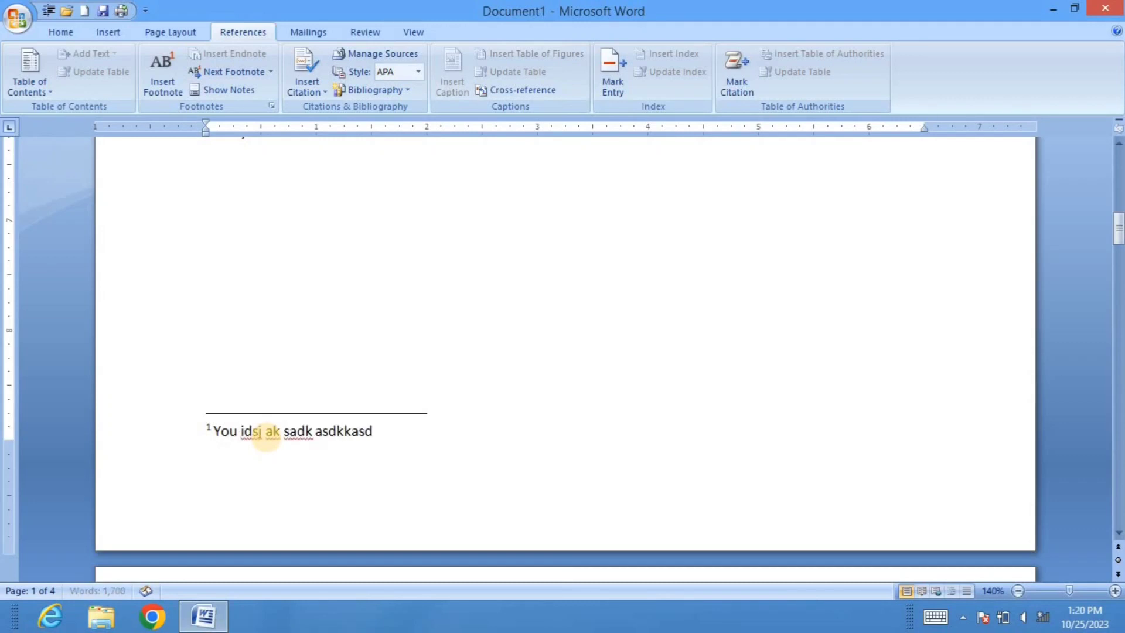
{"action": "type", "text": "lk ds"}
Add a blank line and a new line reading "ASTech" below the first paragraph of page 1.
{"action": "scroll", "coordinate": [267, 437], "scroll_direction": "up", "scroll_amount": 10}
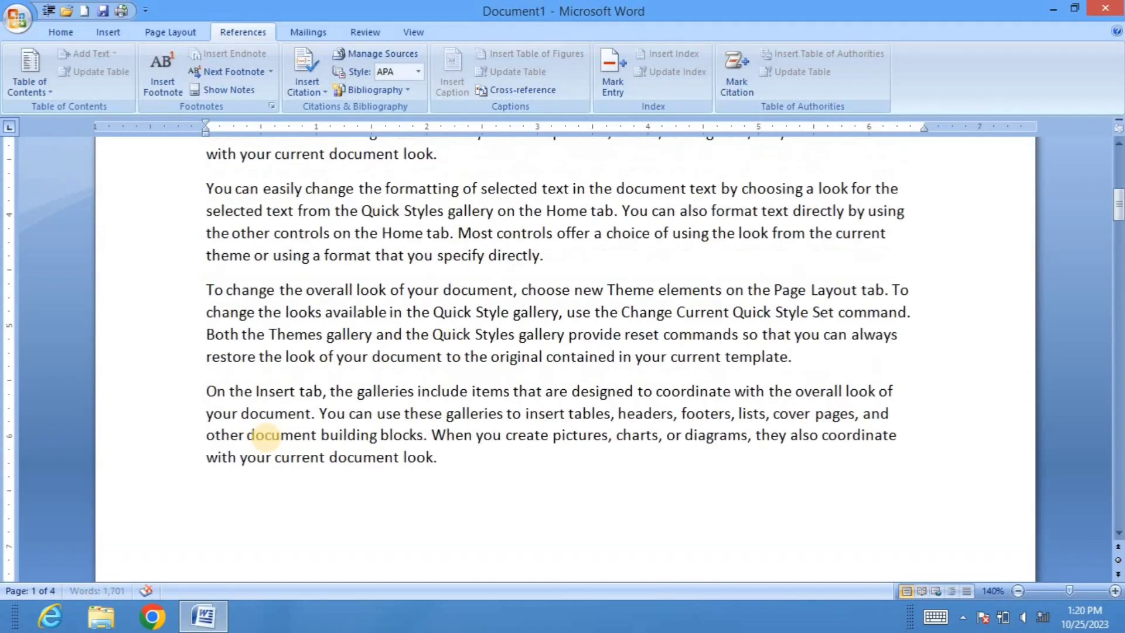
{"action": "scroll", "coordinate": [266, 436], "scroll_direction": "up", "scroll_amount": 3}
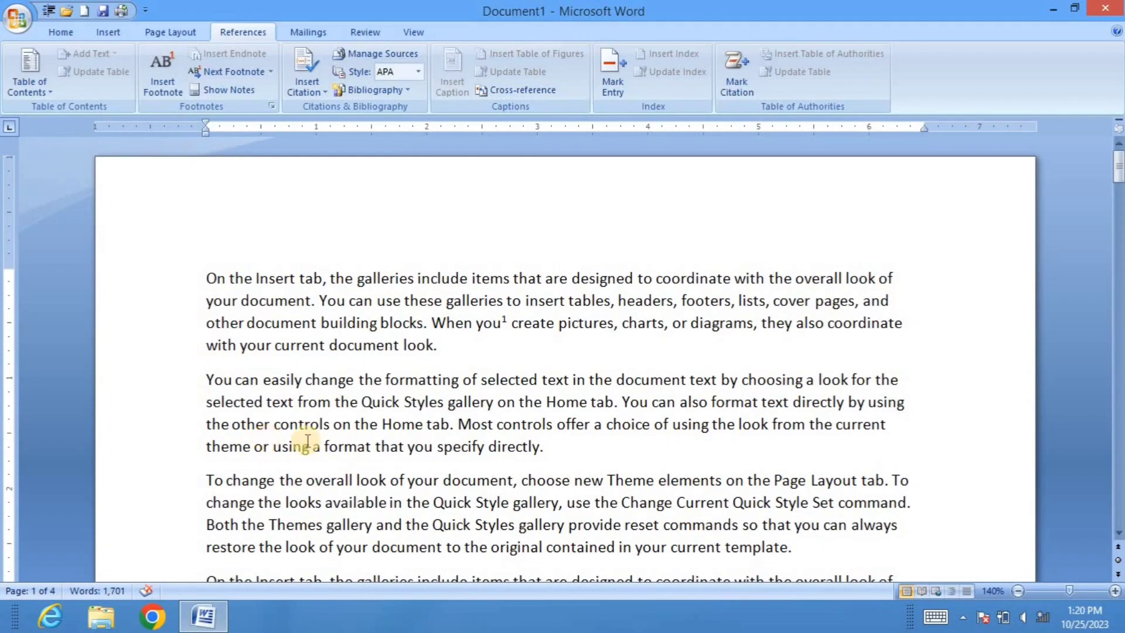
{"action": "left_click", "coordinate": [471, 360]}
{"action": "key", "text": "Return"}
{"action": "key", "text": "Return"}
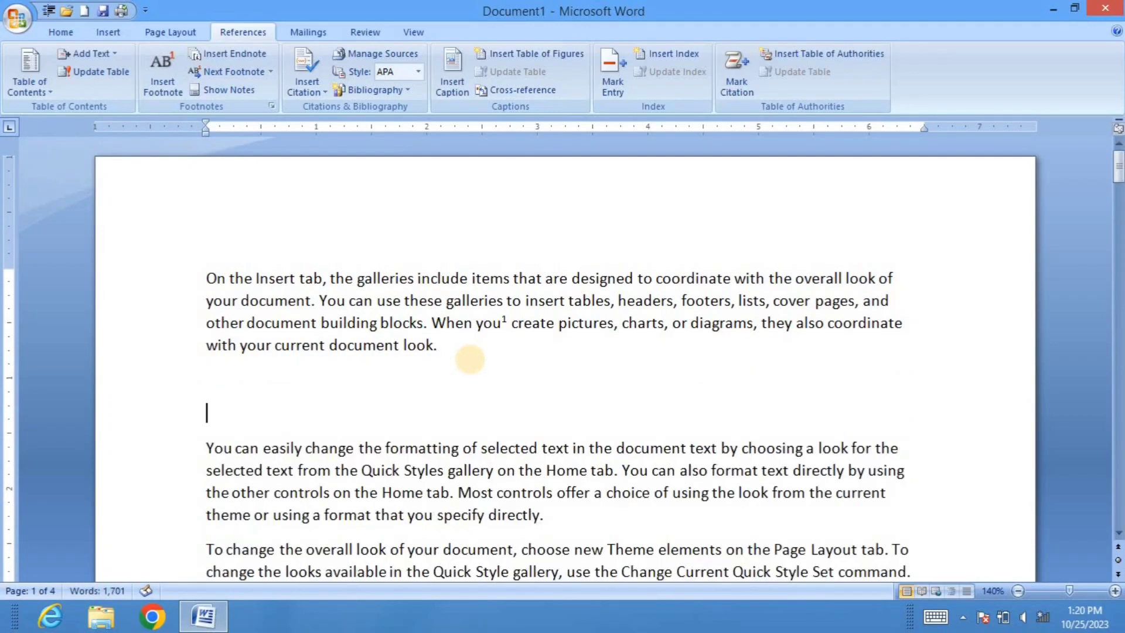
{"action": "type", "text": "ASTE"}
{"action": "key", "text": "BackSpace"}
{"action": "key", "text": "BackSpace"}
{"action": "type", "text": "ech"}
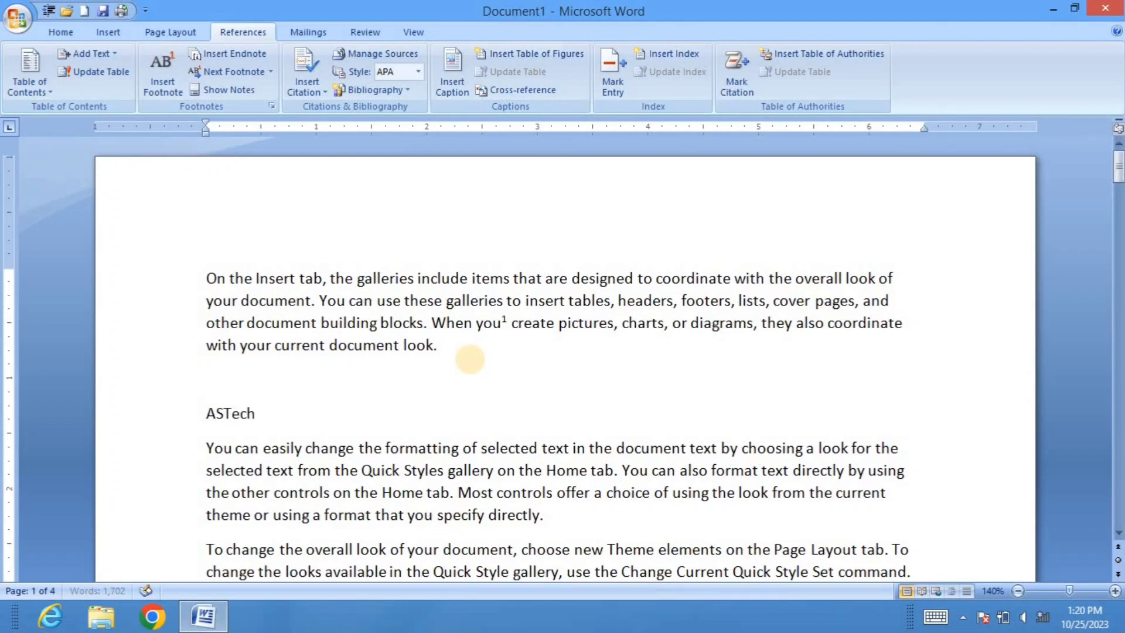
Insert a footnote after "ASTech" with the text "Astech Is computer center".
{"action": "left_click", "coordinate": [168, 91]}
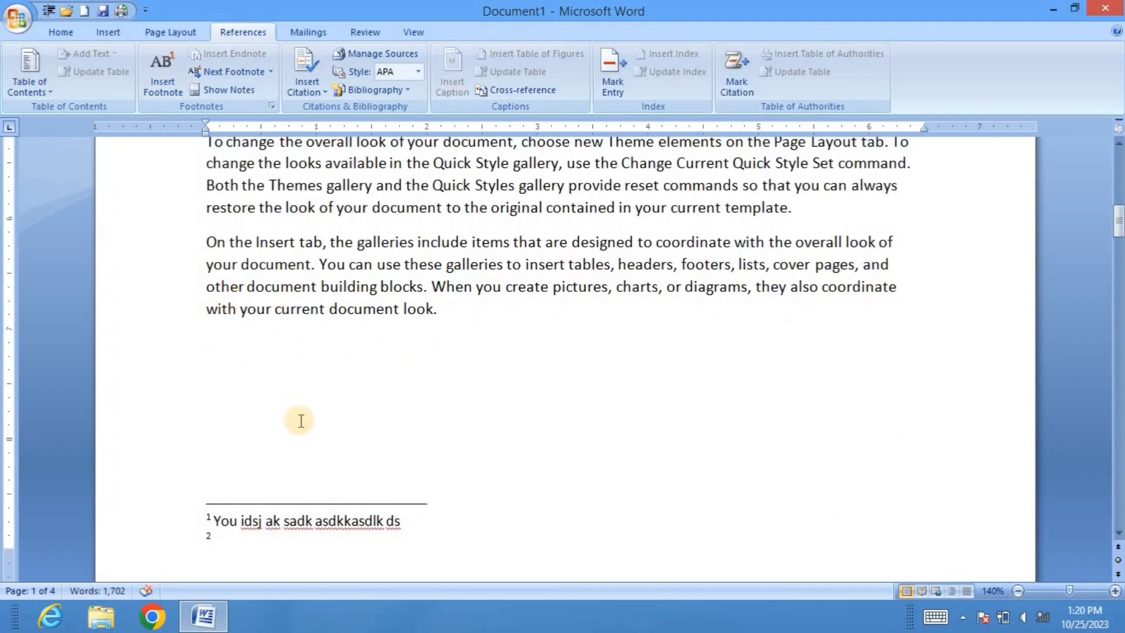
{"action": "type", "text": "Astech "}
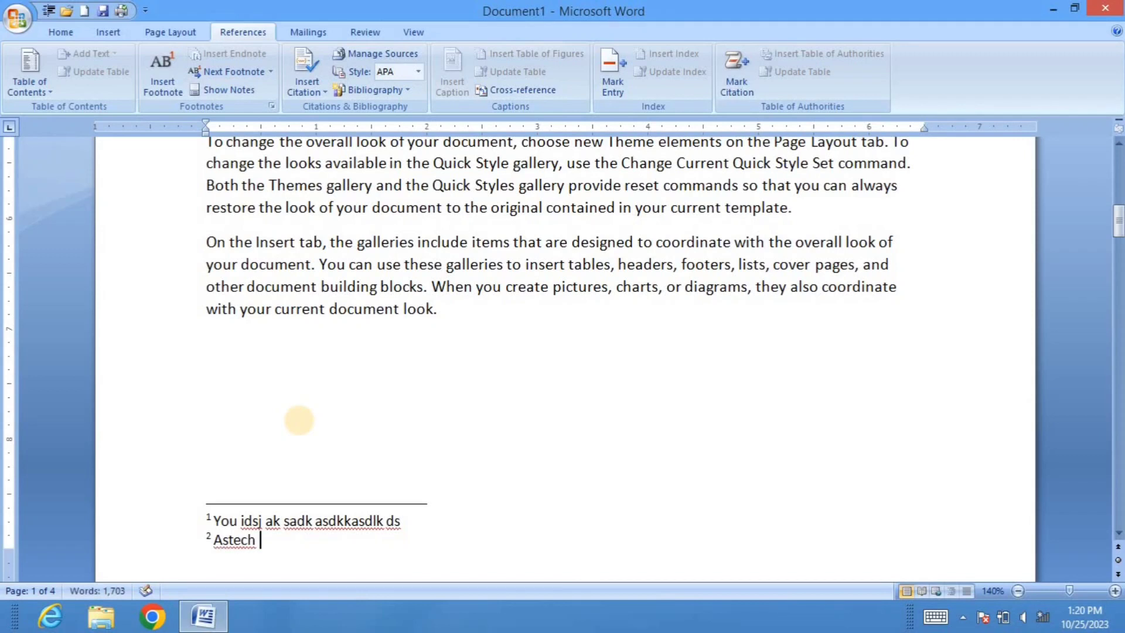
{"action": "type", "text": "Is comput"}
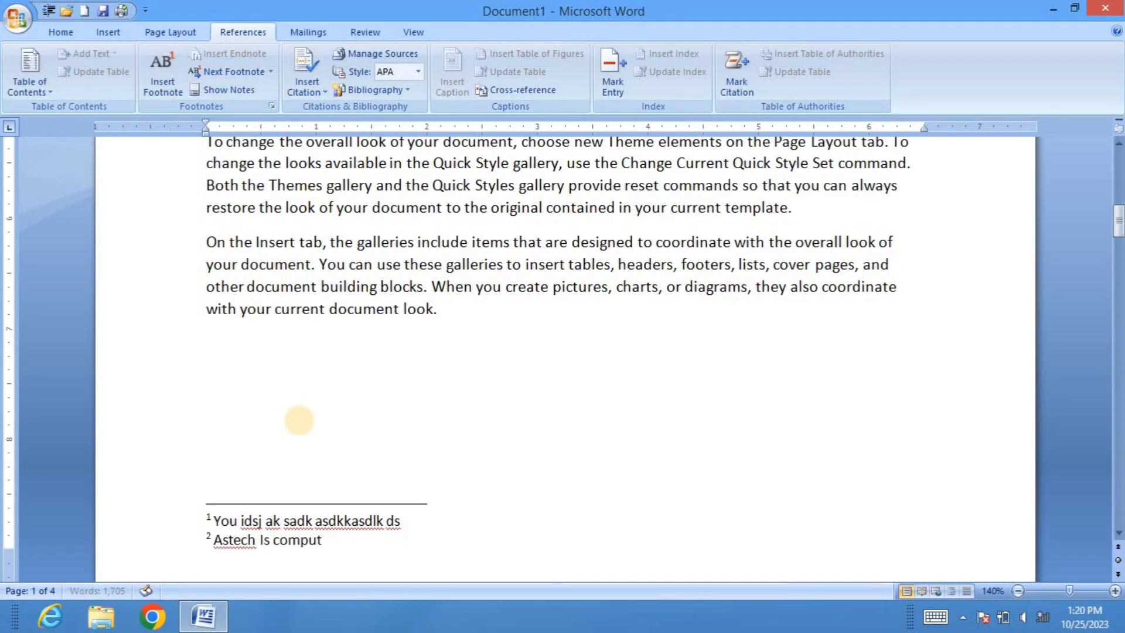
{"action": "type", "text": "er center"}
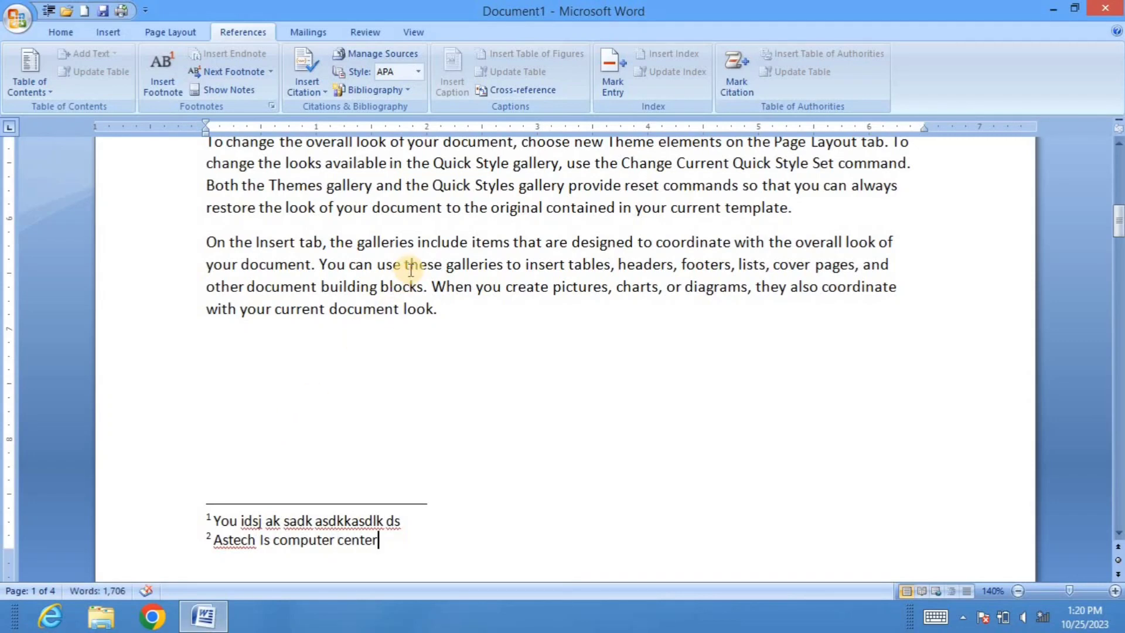
Insert a footnote after "Quick" in "Quick Style gallery" in page 1's second-to-last paragraph, with the text "Jhjadfj jadshf akj".
{"action": "scroll", "coordinate": [384, 242], "scroll_direction": "up", "scroll_amount": 2}
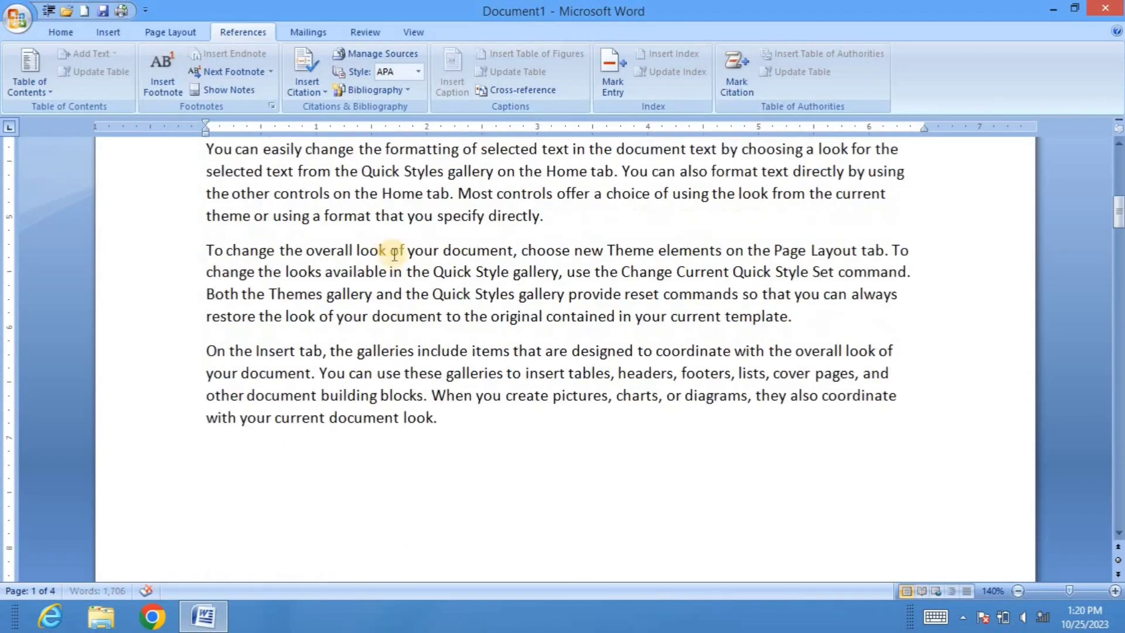
{"action": "left_click", "coordinate": [471, 272]}
{"action": "left_click", "coordinate": [170, 90]}
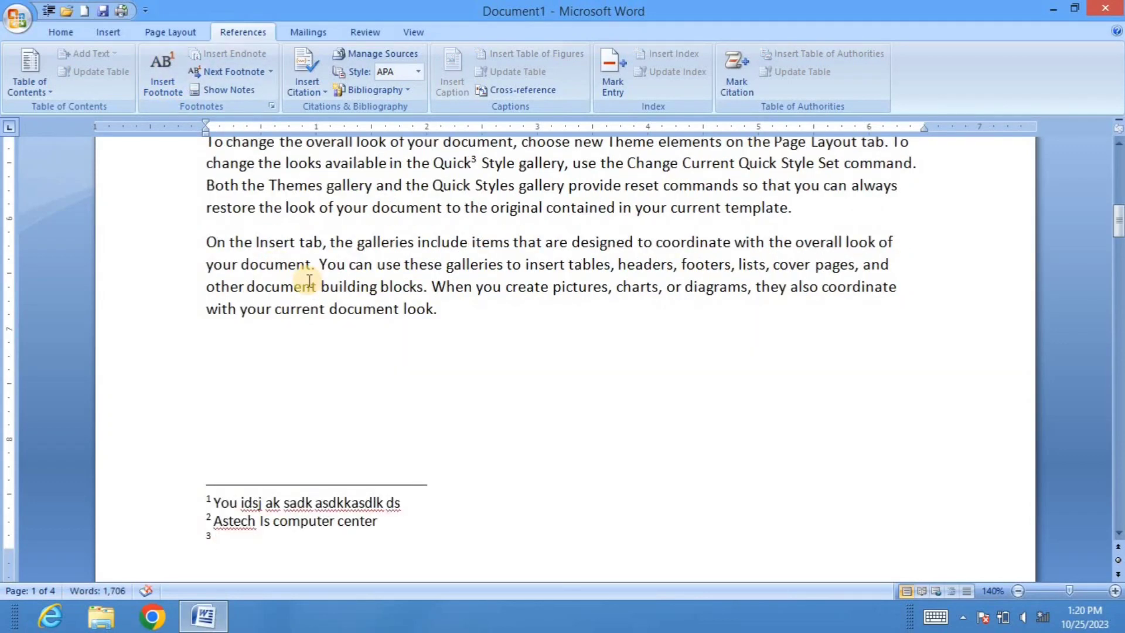
{"action": "type", "text": "Jhjadfj jadshf akj"}
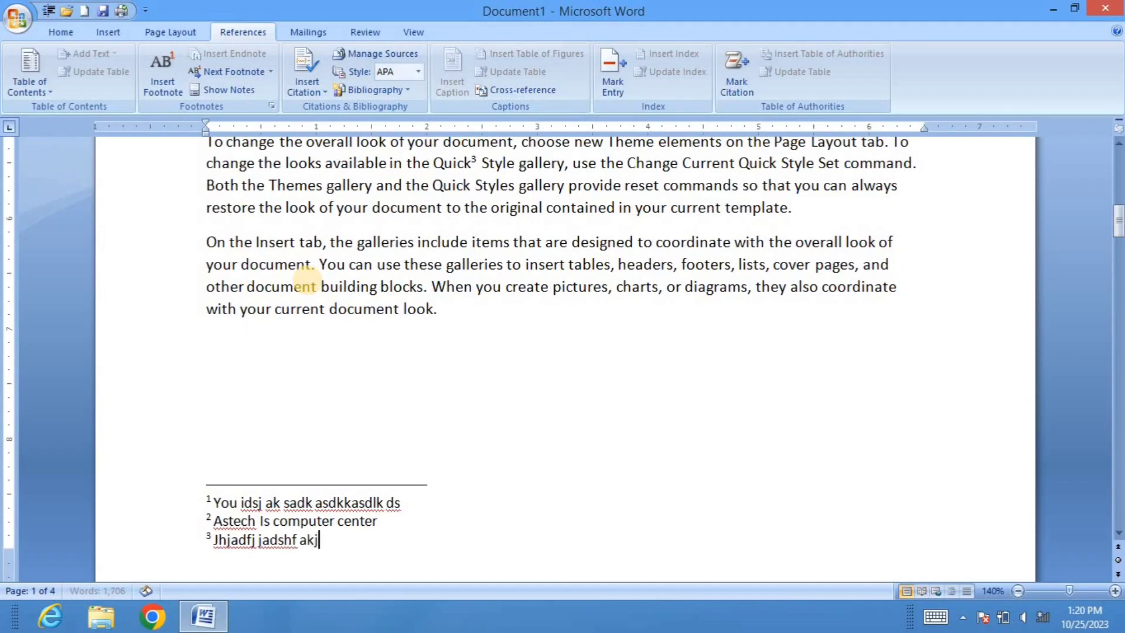
Append "d" to the third footnote and insert a footnote after "specify" in page 2's second paragraph with the text "kjadshhajdfkjdsa".
{"action": "type", "text": "d"}
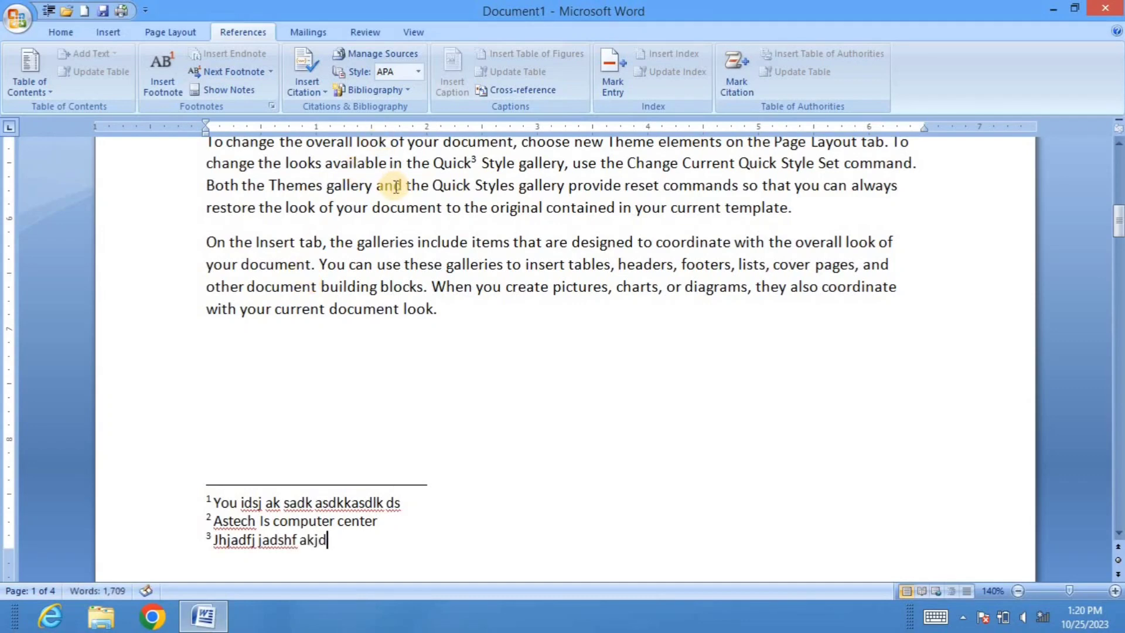
{"action": "scroll", "coordinate": [396, 186], "scroll_direction": "down", "scroll_amount": 10}
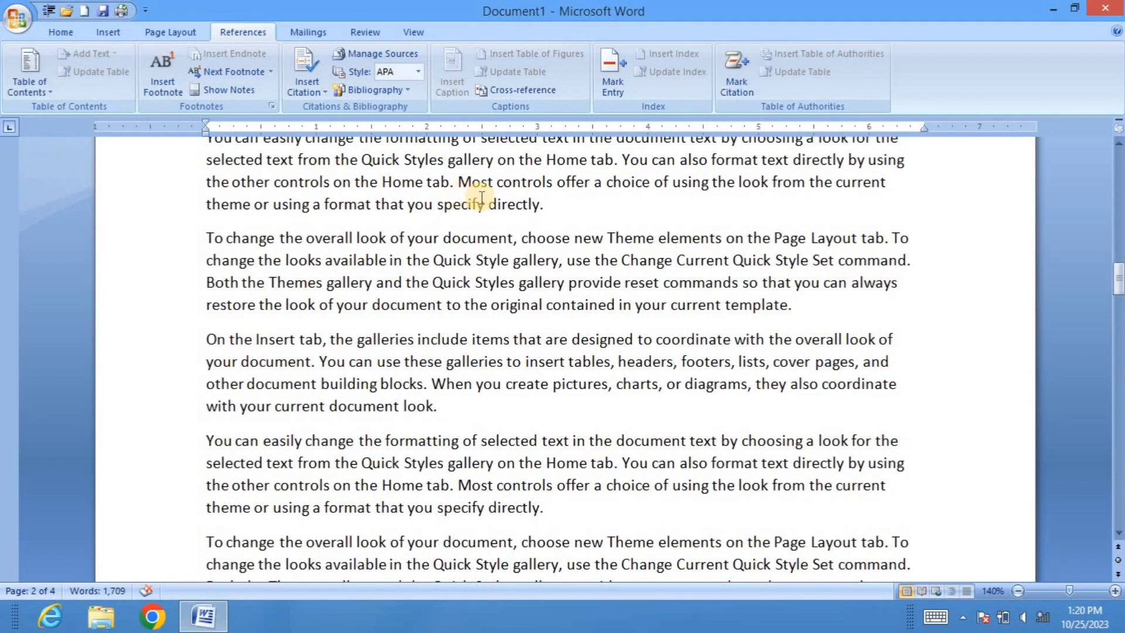
{"action": "left_click", "coordinate": [479, 199]}
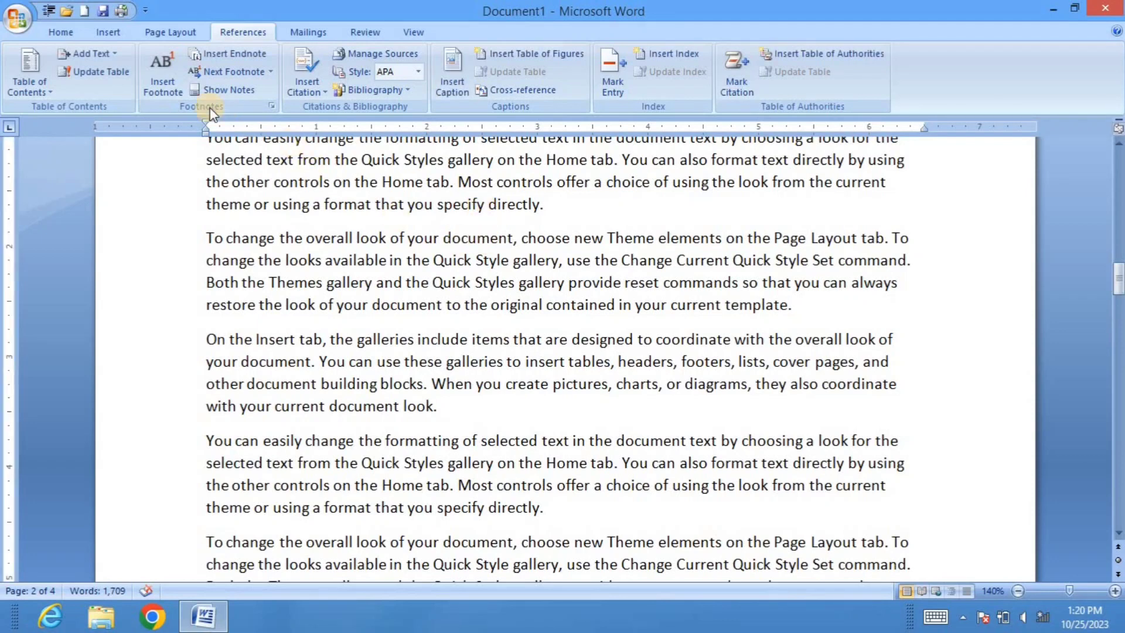
{"action": "left_click", "coordinate": [171, 92]}
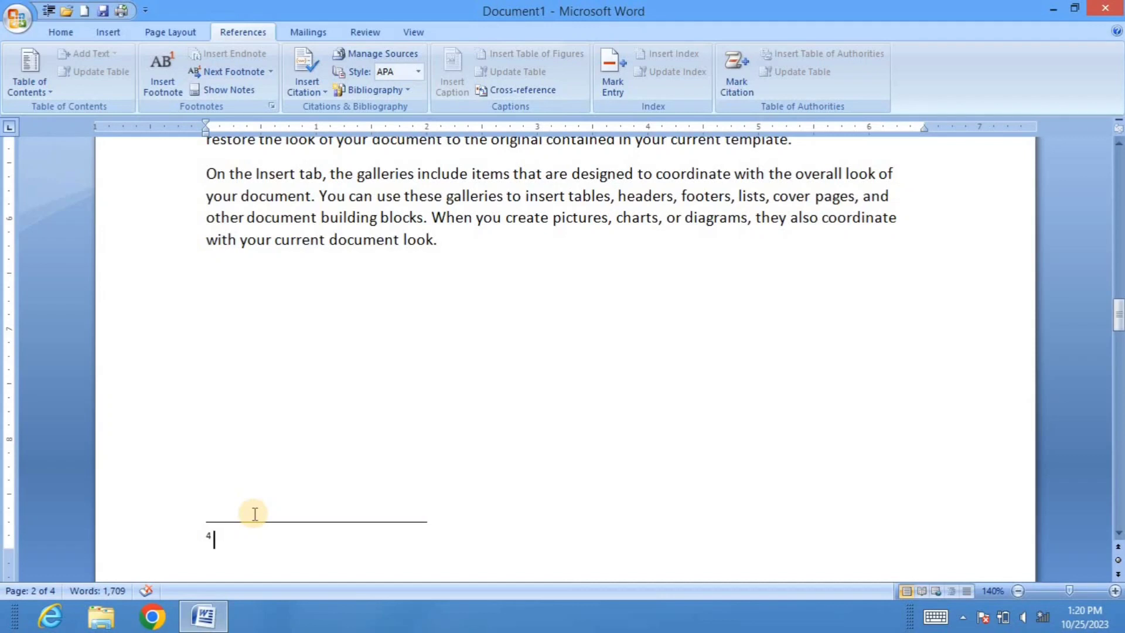
{"action": "type", "text": "kjadshhajdfkjdsa"}
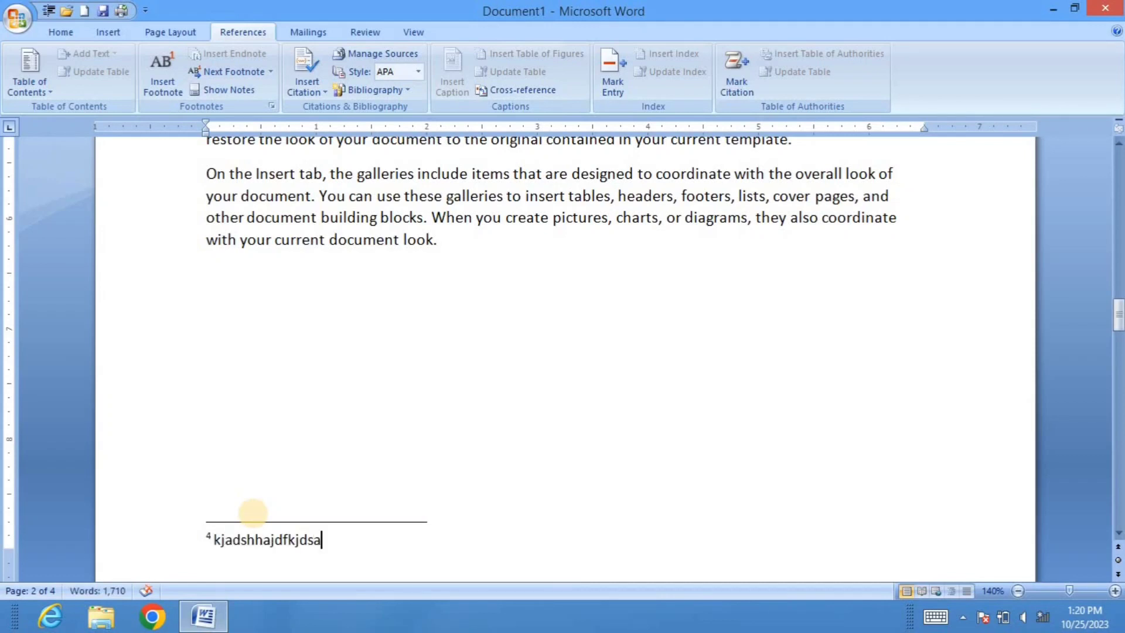
Insert a footnote after "with" in "coordinate with" in page 2's last paragraph, with the text "fdsihakjdhfjksad".
{"action": "left_click", "coordinate": [762, 175]}
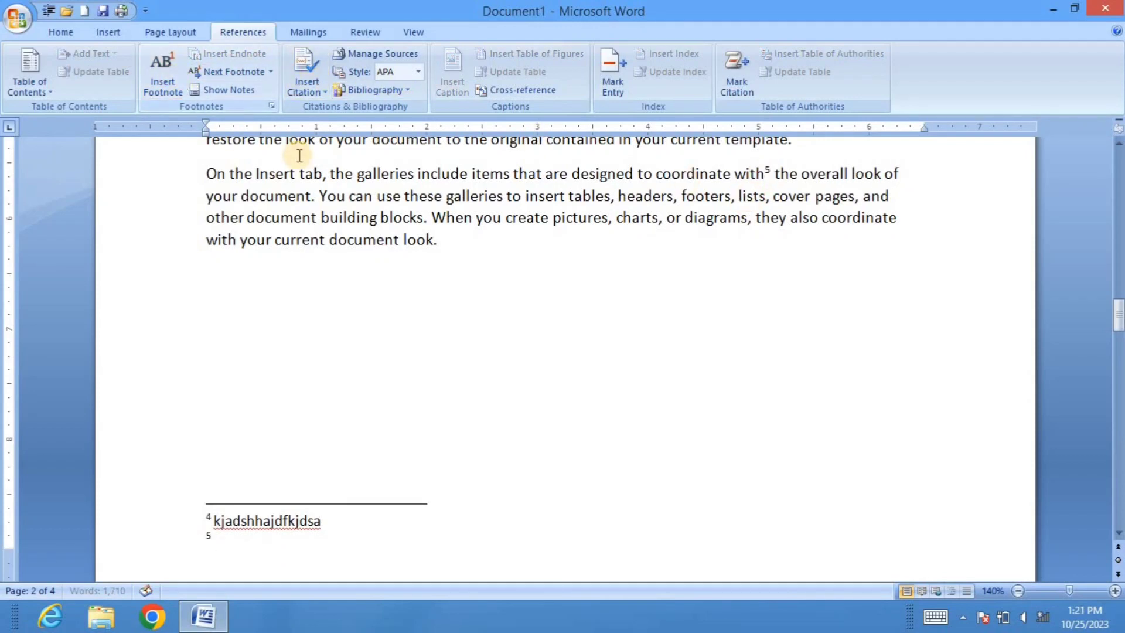
{"action": "type", "text": "fdsihakjdhfjksad"}
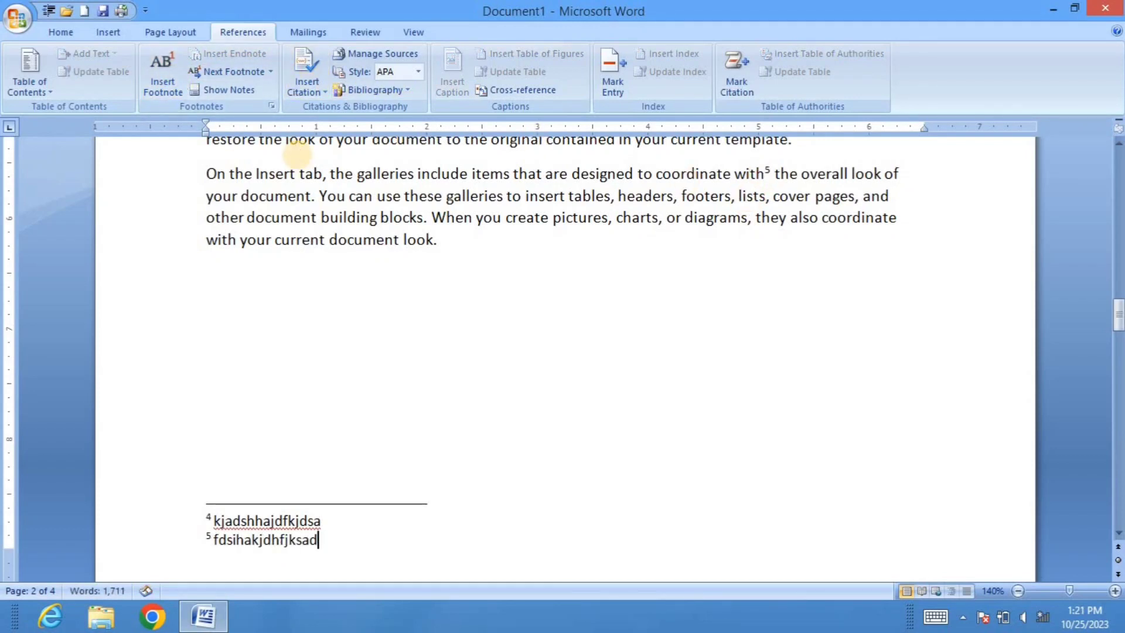
Insert a footnote after "formatting" in the second paragraph of page 4, with the text "hfahskjdfhkjaskdjf".
{"action": "scroll", "coordinate": [301, 194], "scroll_direction": "down", "scroll_amount": 9}
{"action": "scroll", "coordinate": [305, 191], "scroll_direction": "down", "scroll_amount": 10}
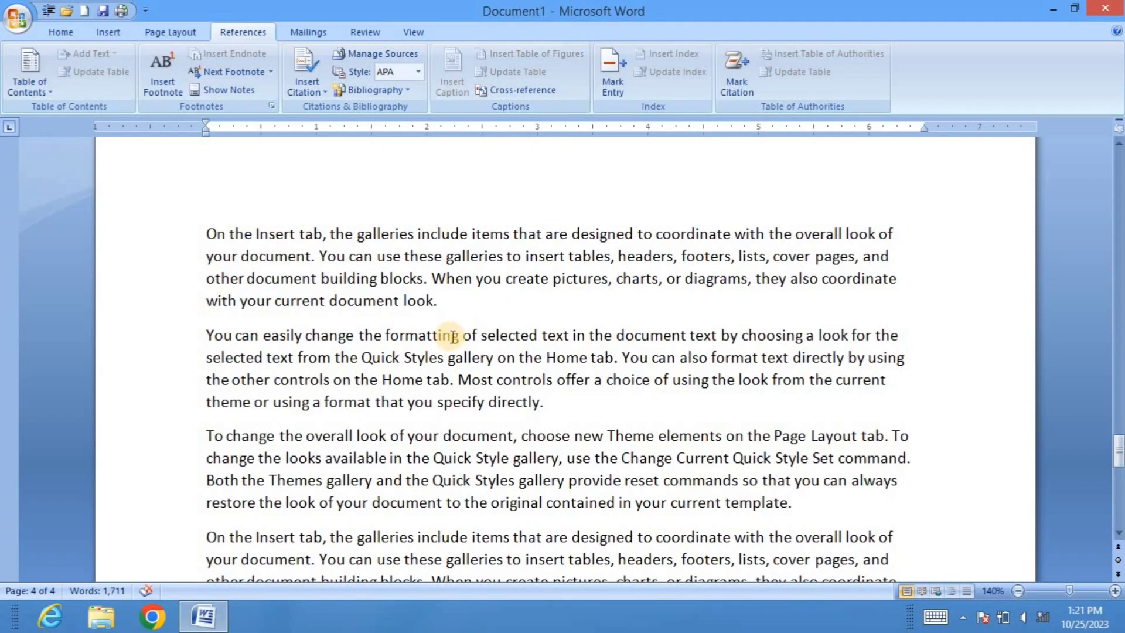
{"action": "left_click", "coordinate": [448, 336]}
{"action": "left_click", "coordinate": [169, 90]}
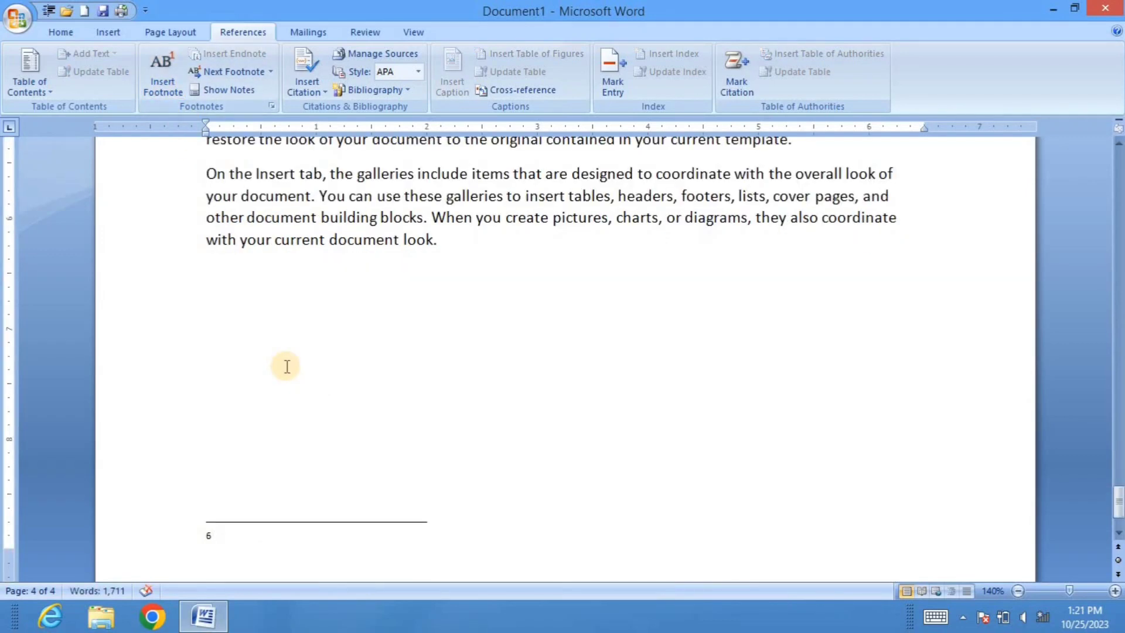
{"action": "type", "text": "hfahskjdfhkjaskdjf"}
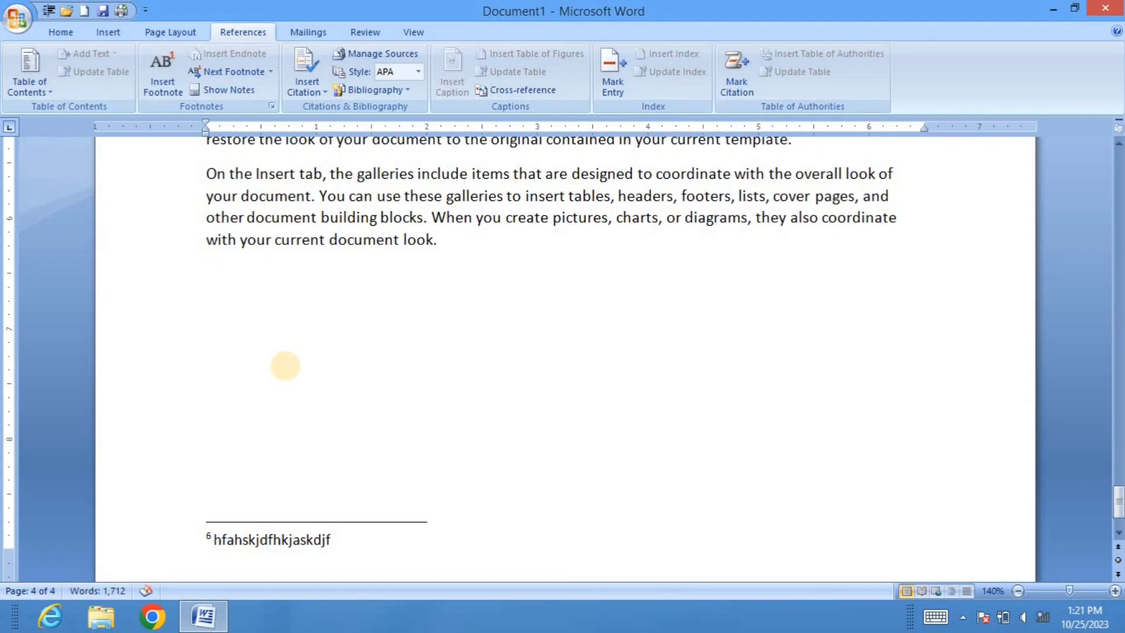
Insert an endnote after "Most controls" in page 2's third-to-last paragraph, with the text "Jdsfhkjhakjdsfkj jakdshkjsadf".
{"action": "scroll", "coordinate": [285, 365], "scroll_direction": "up", "scroll_amount": 4}
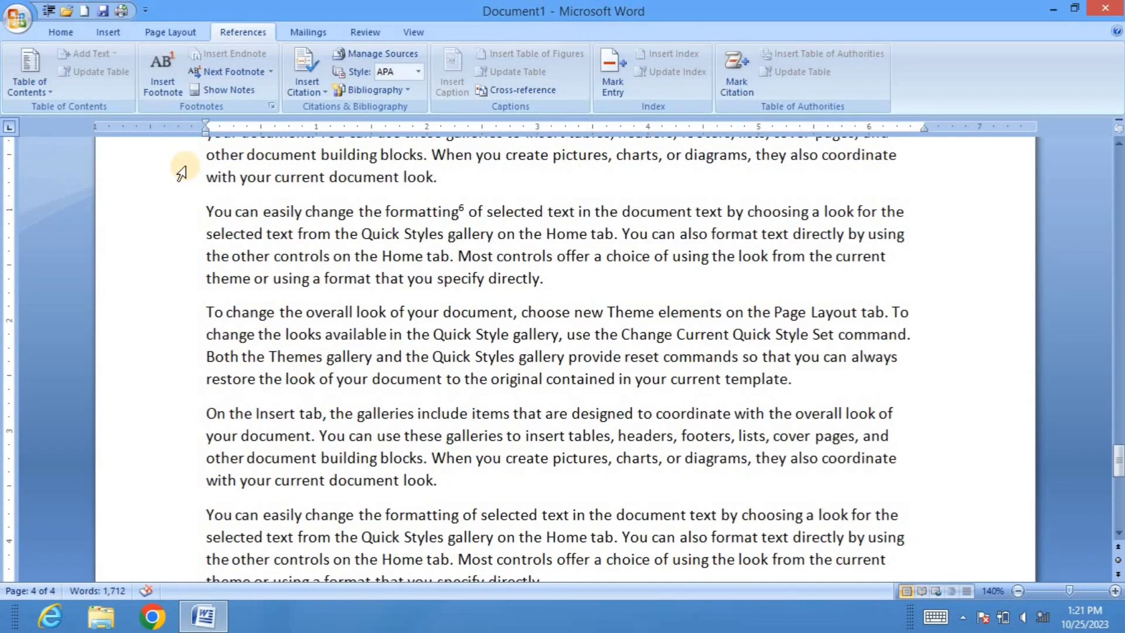
{"action": "scroll", "coordinate": [508, 269], "scroll_direction": "up", "scroll_amount": 15}
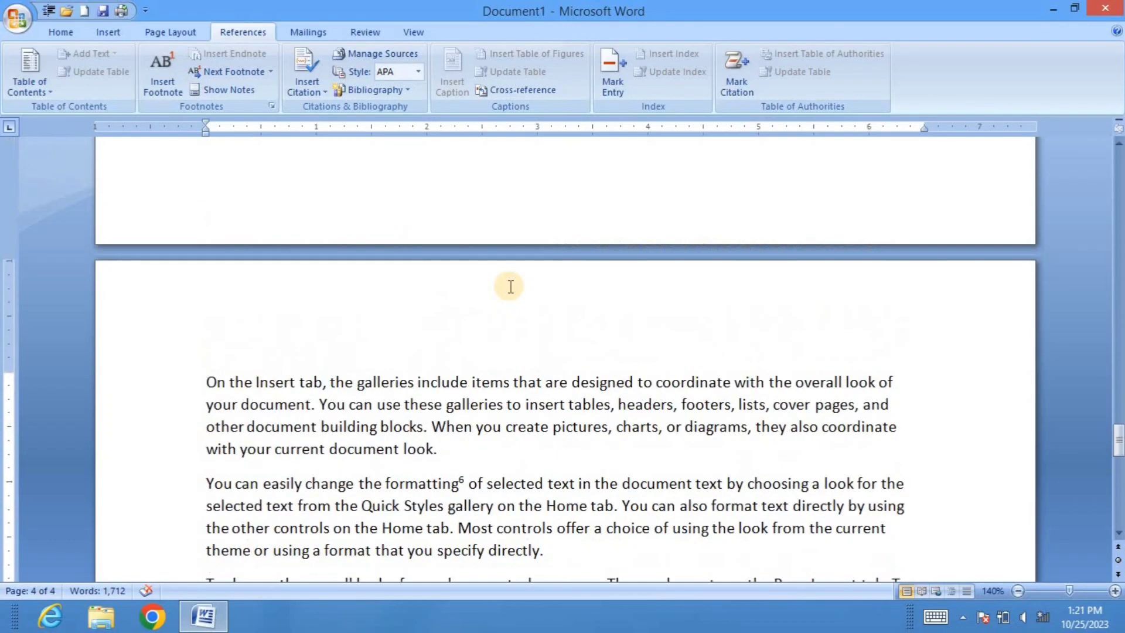
{"action": "scroll", "coordinate": [511, 286], "scroll_direction": "up", "scroll_amount": 9}
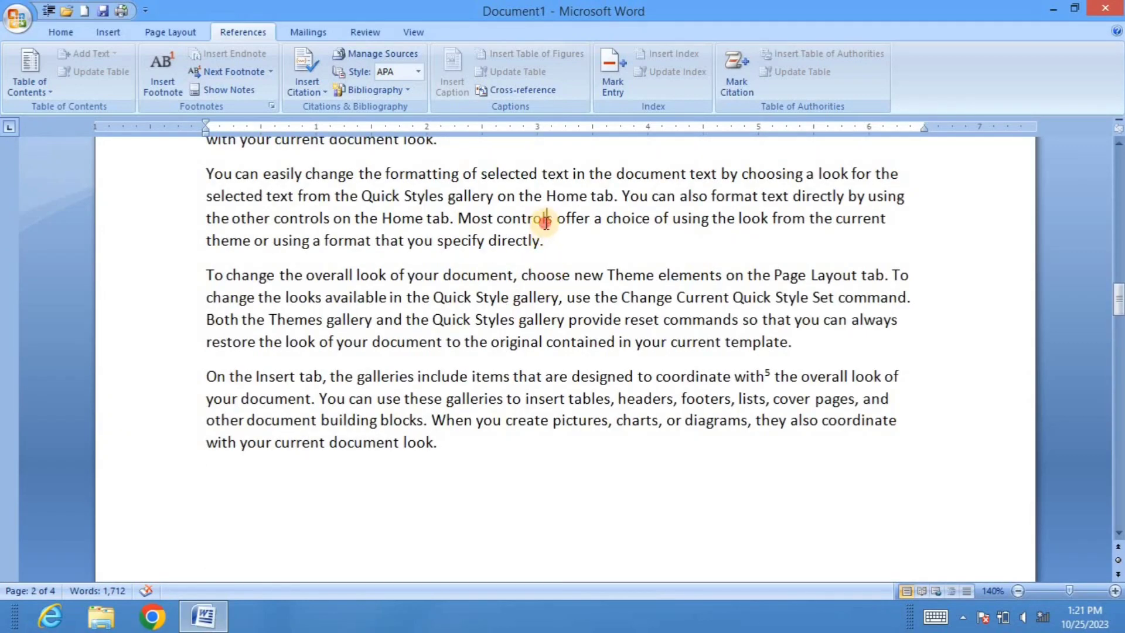
{"action": "left_click", "coordinate": [546, 224]}
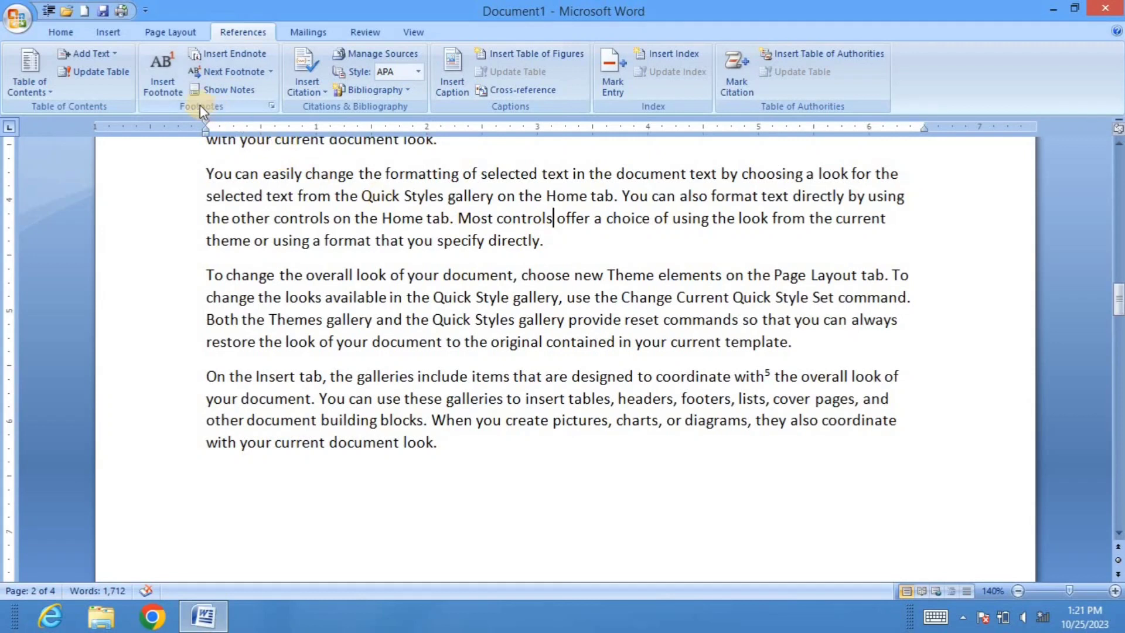
{"action": "left_click", "coordinate": [223, 55]}
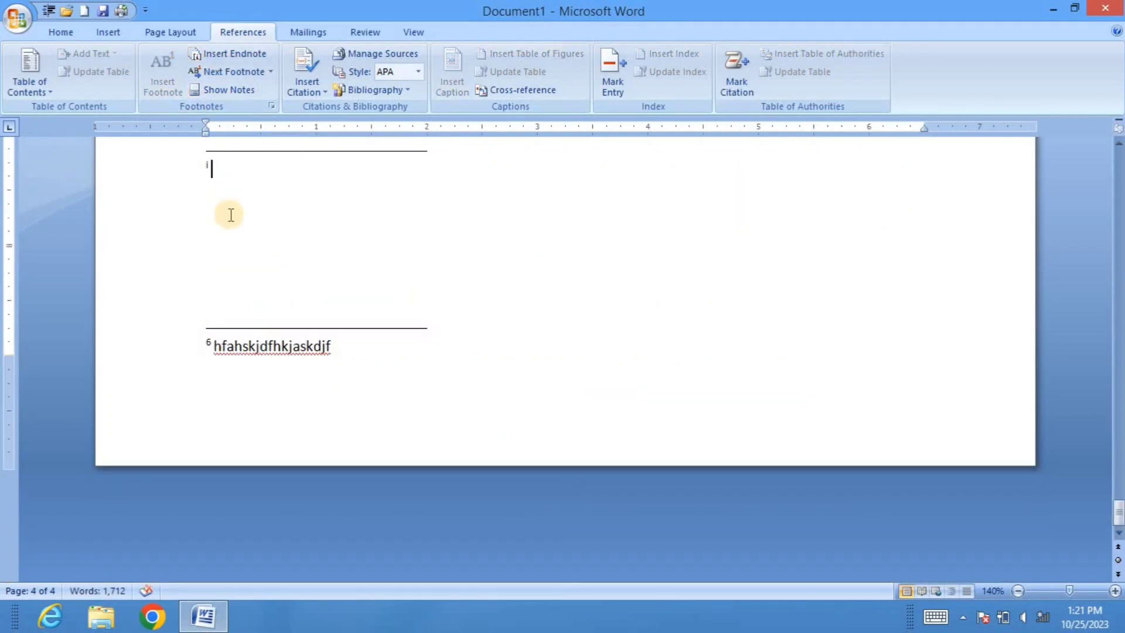
{"action": "type", "text": "jdsfhkjha"}
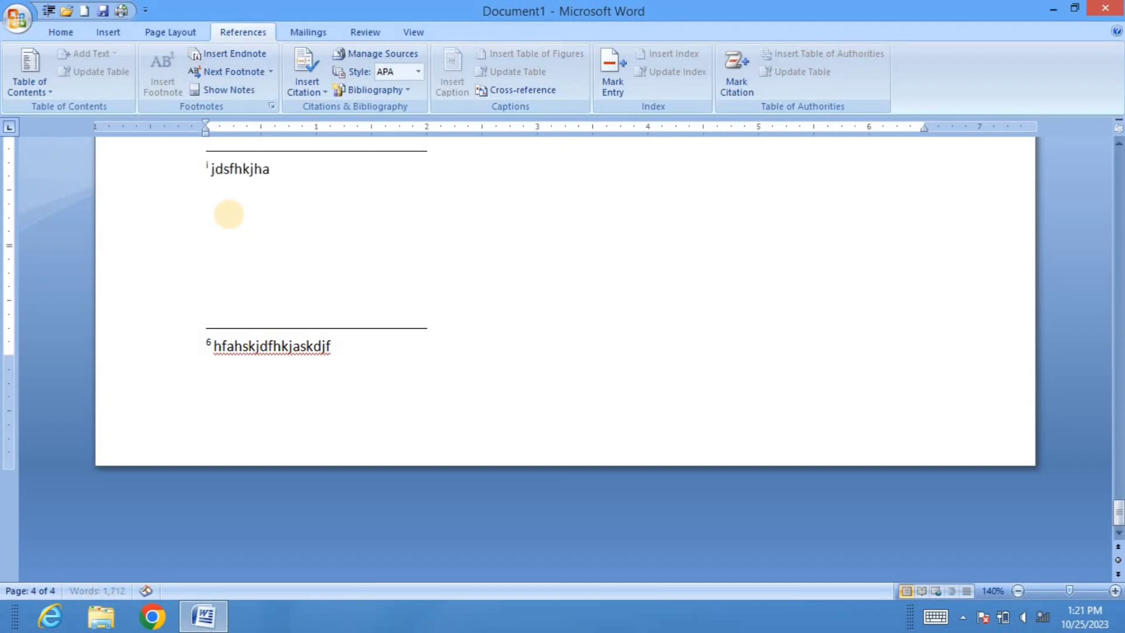
{"action": "type", "text": "kjdsfkj jakdshkjsadf"}
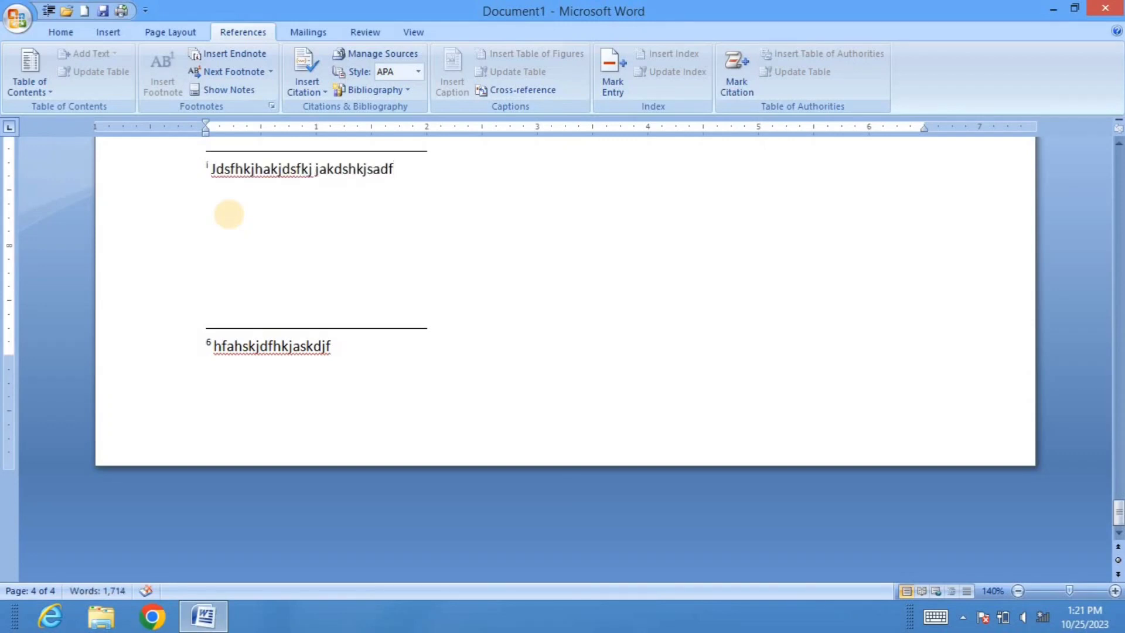
Insert an endnote after "items that are" in page 2's last paragraph, with the text "Jadskjfkja dsfkkadfkdjkjdsa".
{"action": "scroll", "coordinate": [394, 266], "scroll_direction": "up", "scroll_amount": 3}
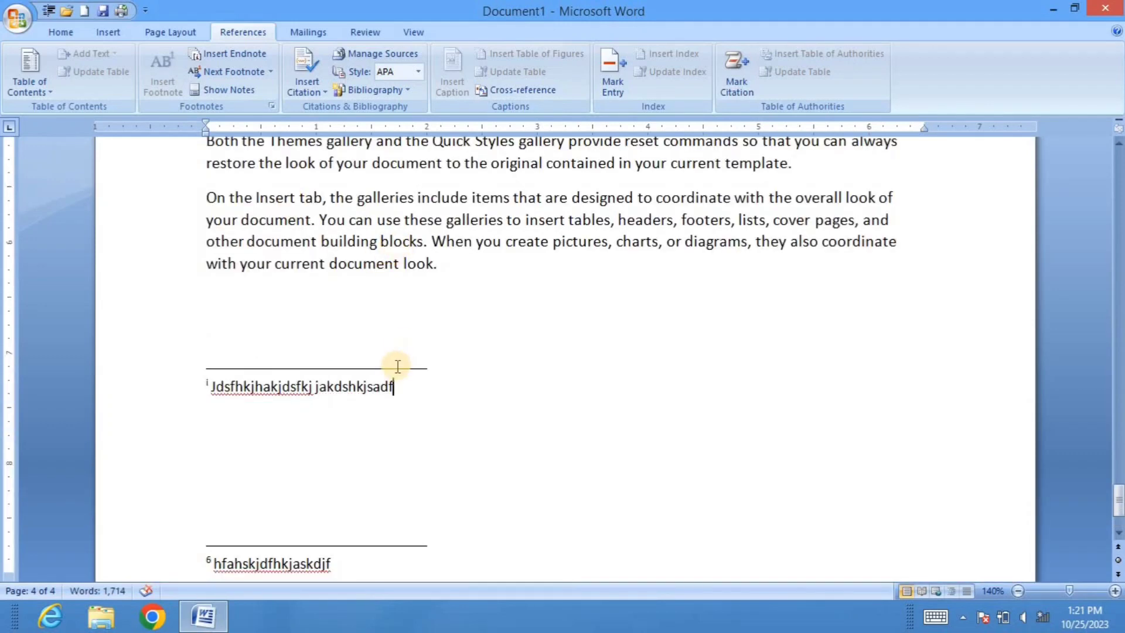
{"action": "scroll", "coordinate": [397, 366], "scroll_direction": "up", "scroll_amount": 5}
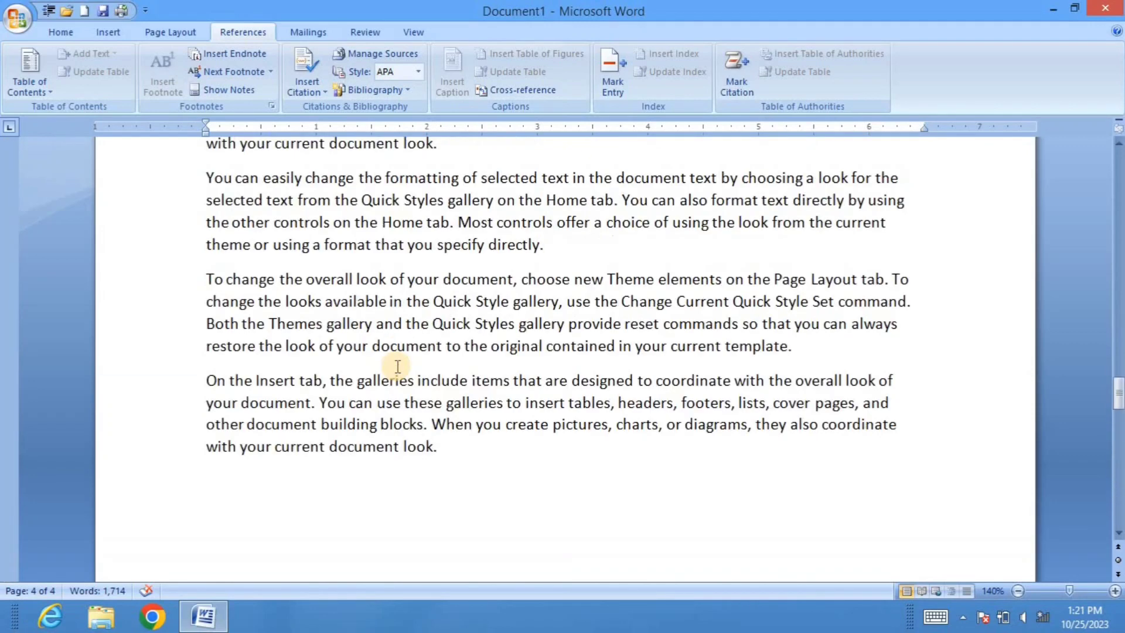
{"action": "scroll", "coordinate": [396, 368], "scroll_direction": "up", "scroll_amount": 15}
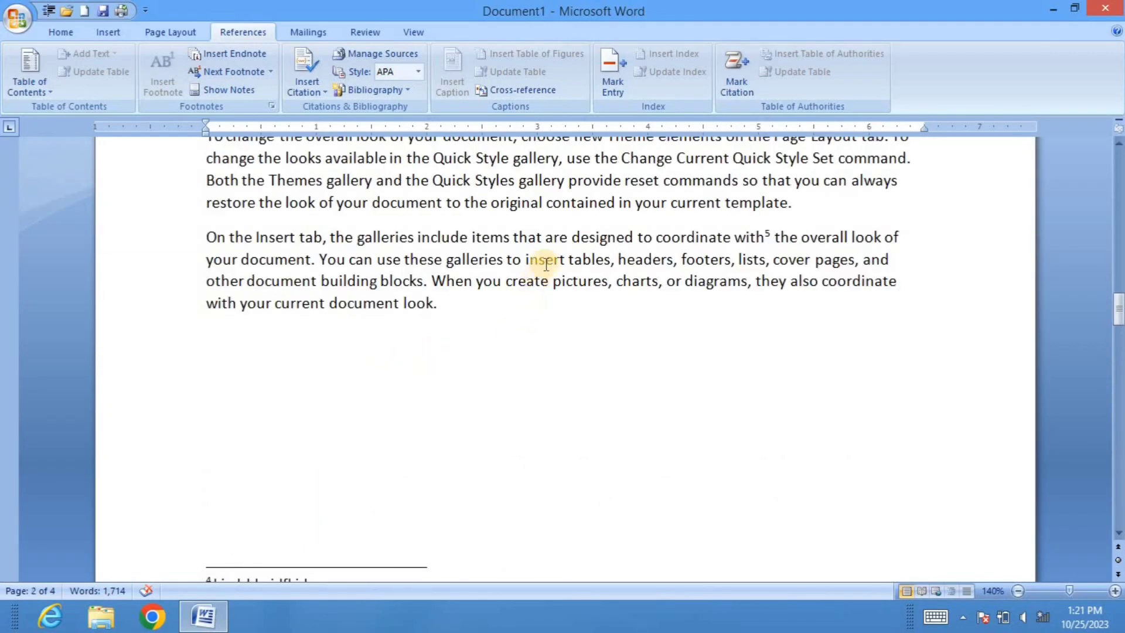
{"action": "left_click", "coordinate": [563, 239]}
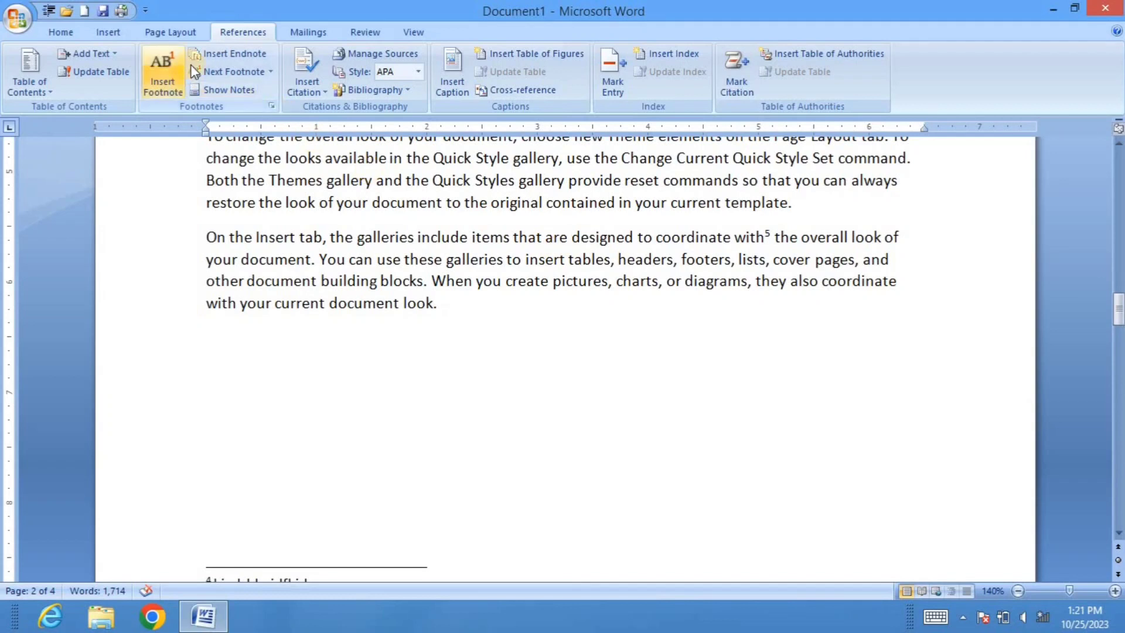
{"action": "left_click", "coordinate": [210, 55]}
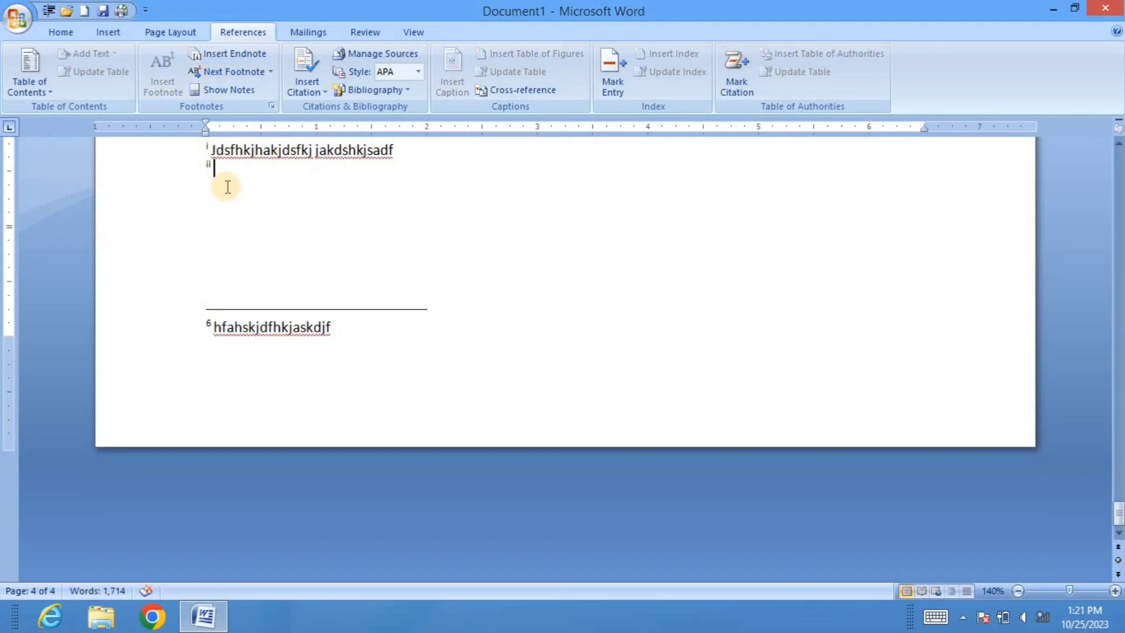
{"action": "type", "text": "Jadskjfkja dsfkkadfkdjkjdsa"}
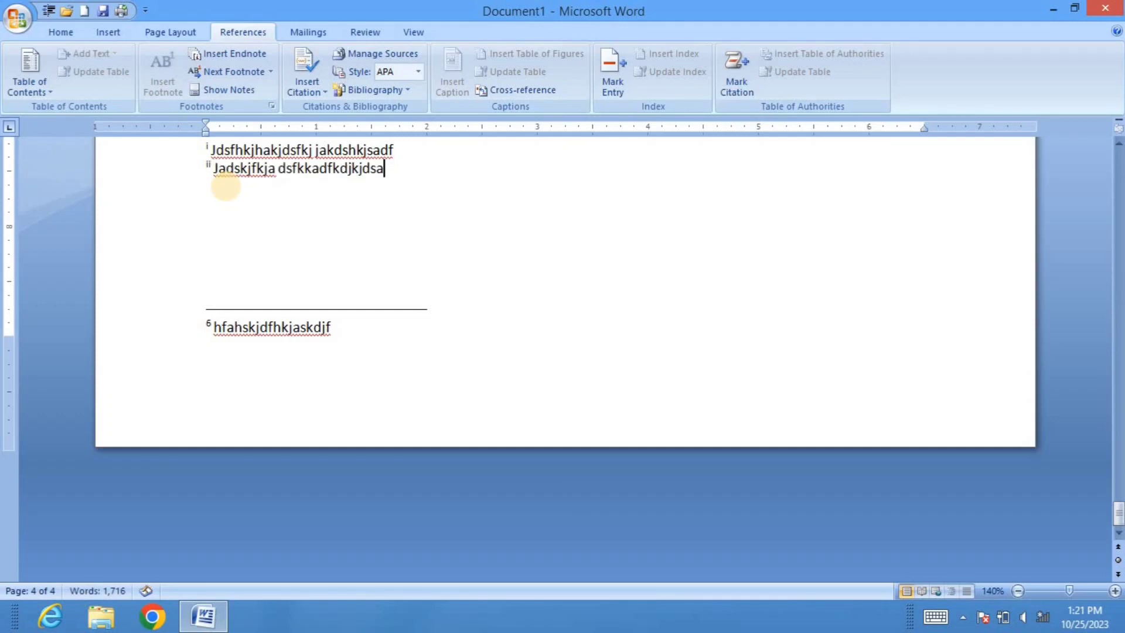
Step forward through the document's footnotes to the one after "with" on page 2 and the one after "formatting" on page 4.
{"action": "scroll", "coordinate": [409, 263], "scroll_direction": "up", "scroll_amount": 10}
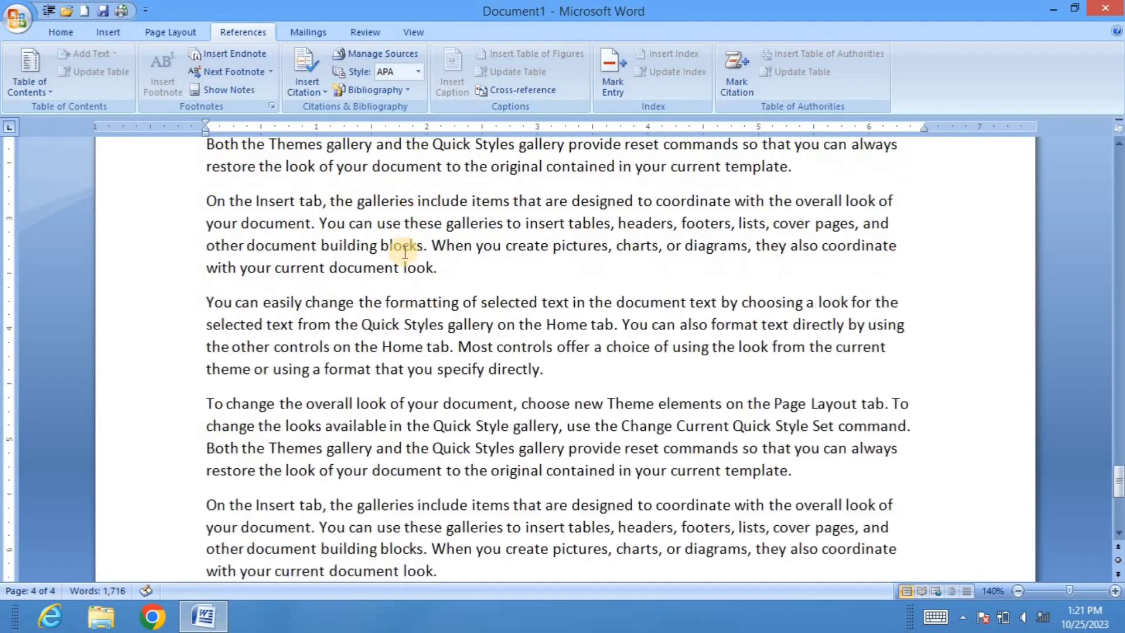
{"action": "left_click", "coordinate": [270, 72]}
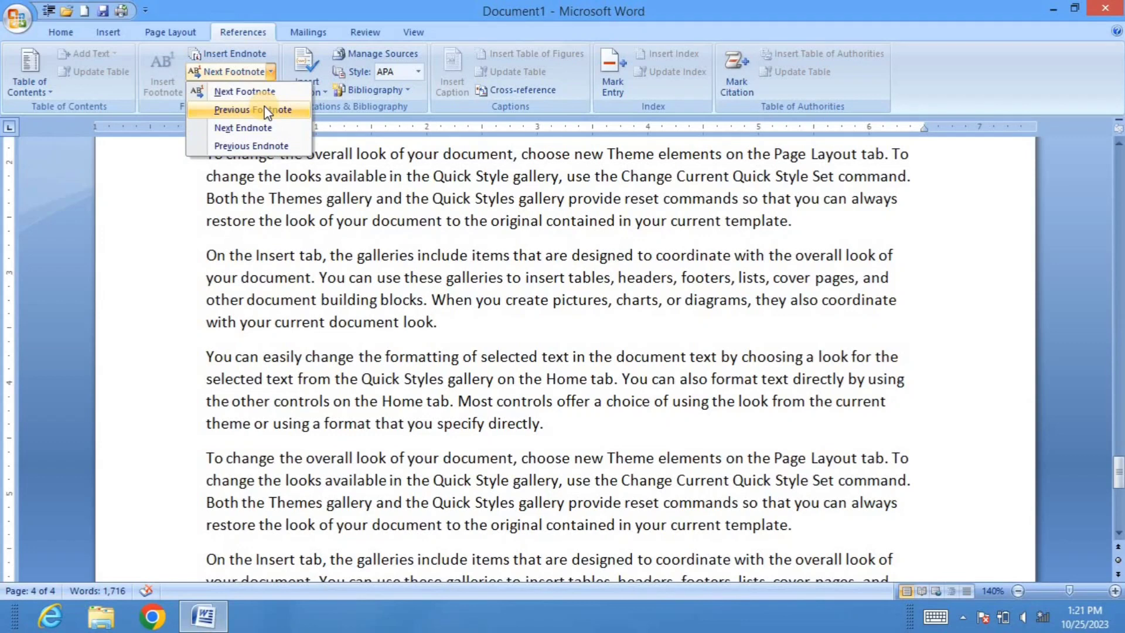
{"action": "left_click", "coordinate": [263, 93]}
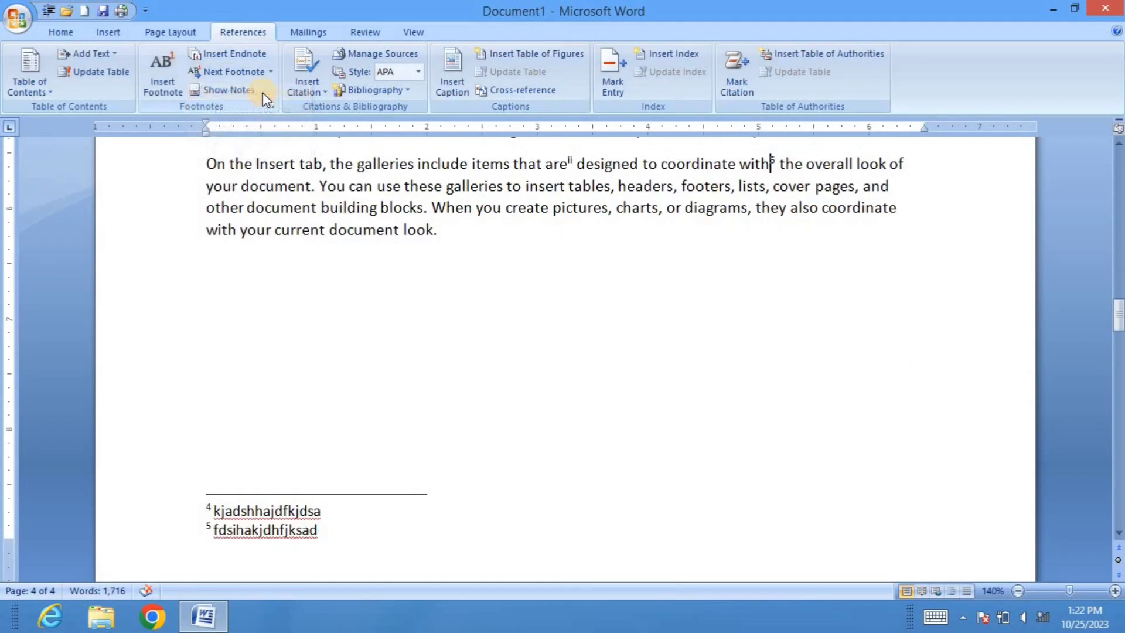
{"action": "left_click", "coordinate": [761, 164]}
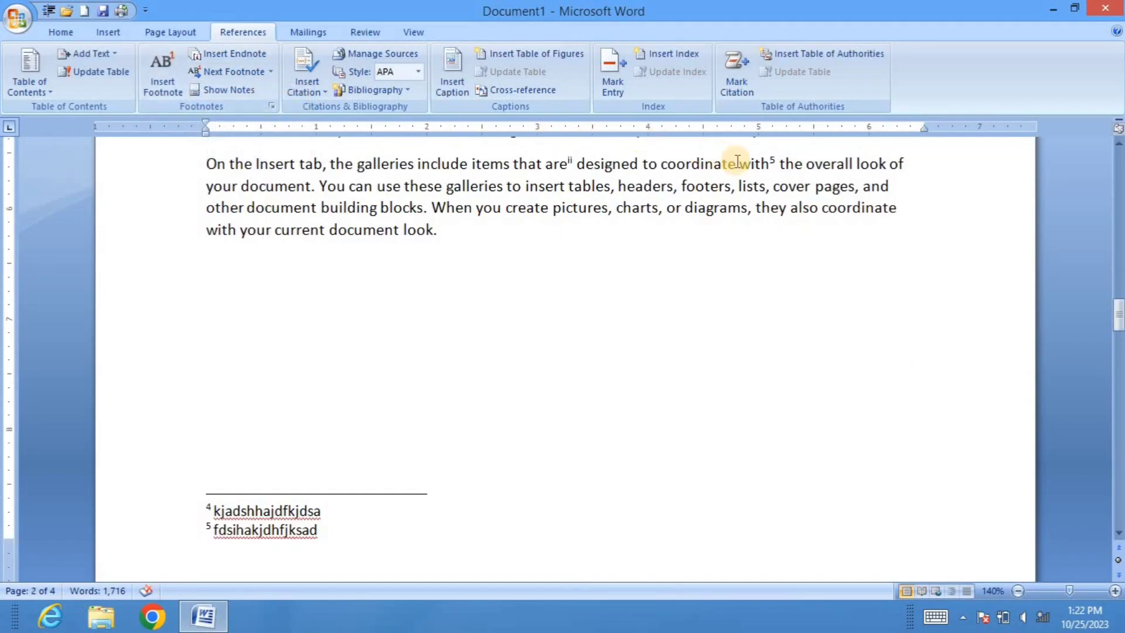
{"action": "left_click", "coordinate": [270, 71]}
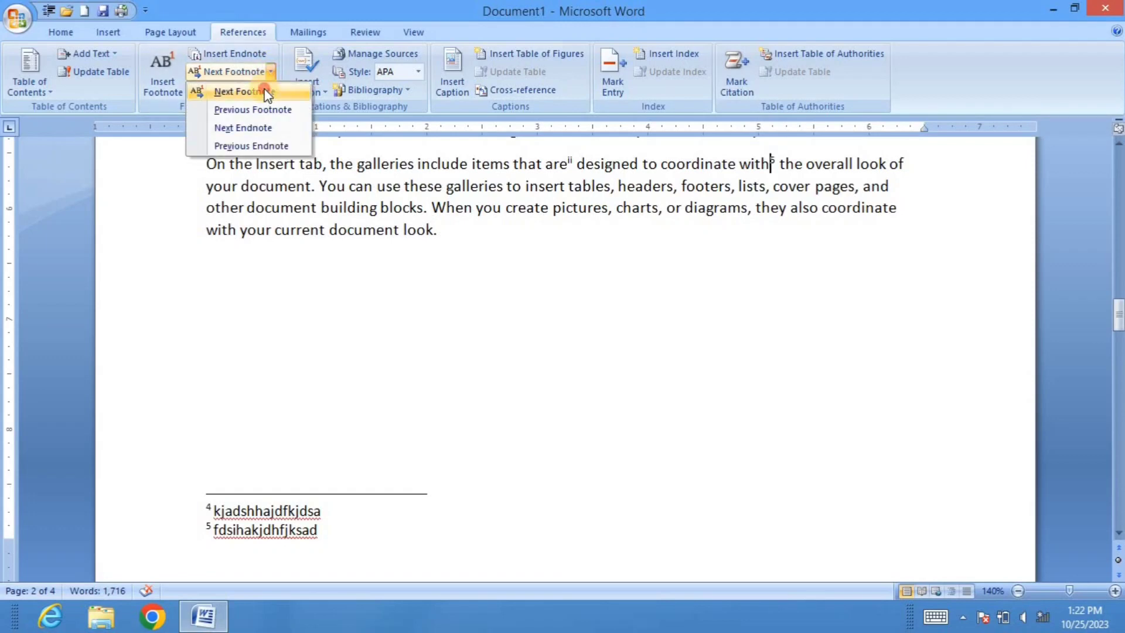
{"action": "left_click", "coordinate": [266, 93]}
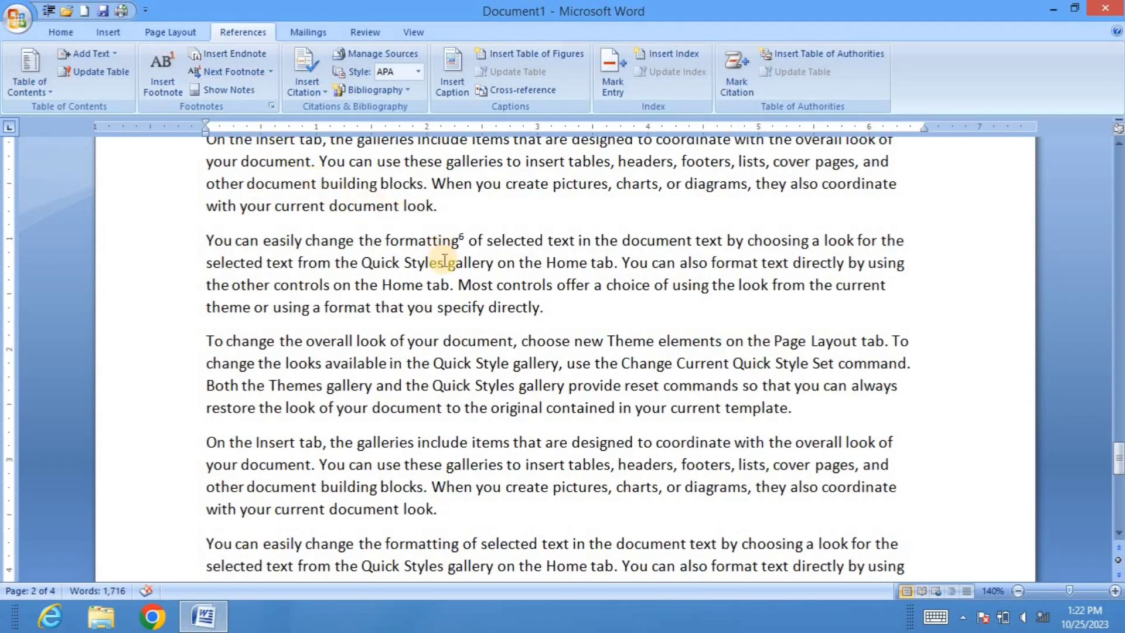
Step backward through the footnotes after "with" and "specify" on page 2 and "Quick" and "ASTech" on page 1.
{"action": "left_click", "coordinate": [269, 72]}
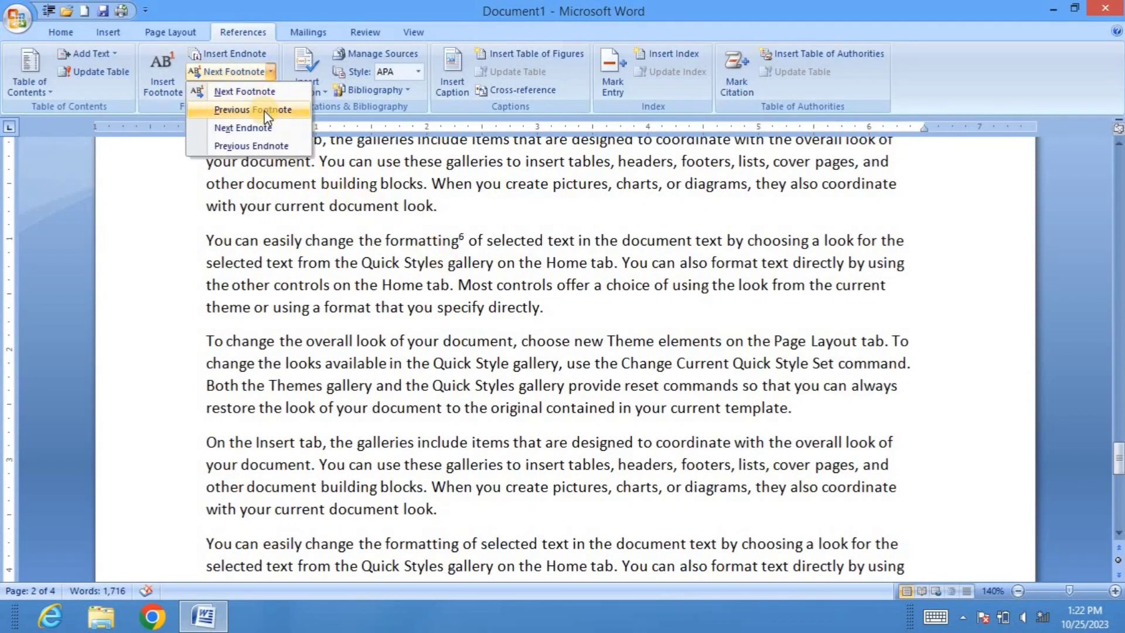
{"action": "left_click", "coordinate": [266, 111]}
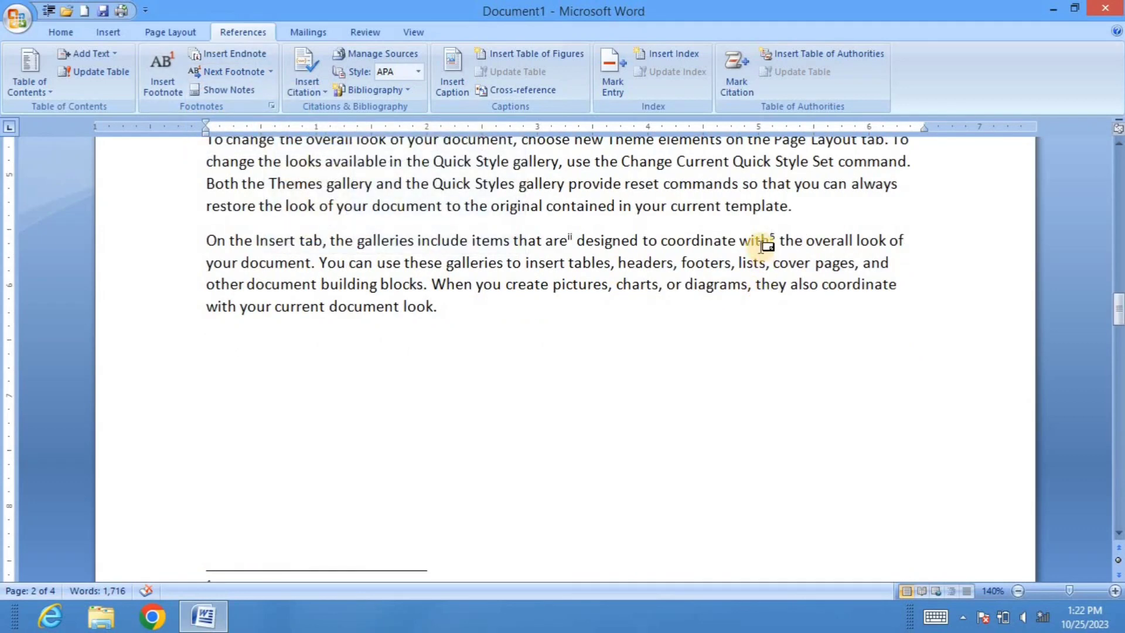
{"action": "mouse_move", "coordinate": [769, 244]}
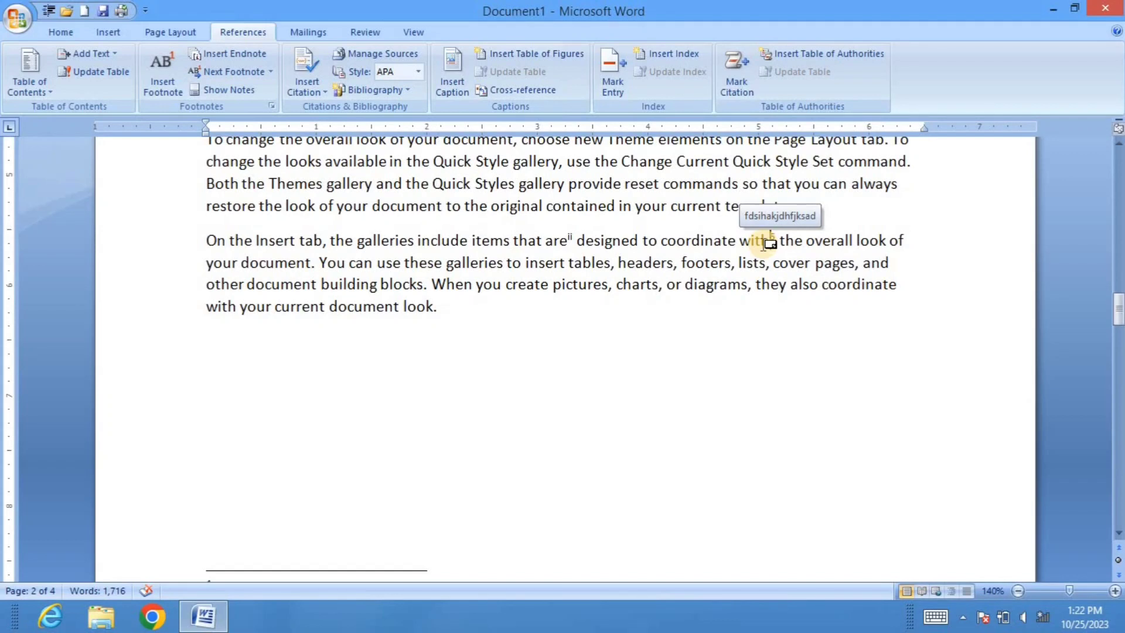
{"action": "left_click", "coordinate": [271, 72]}
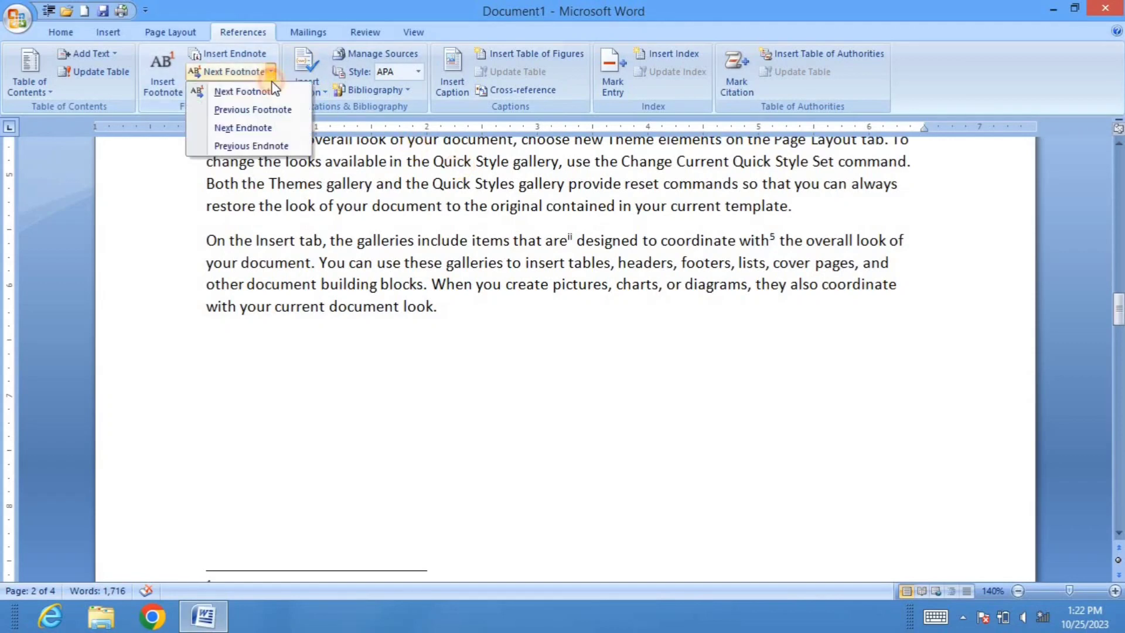
{"action": "left_click", "coordinate": [253, 109]}
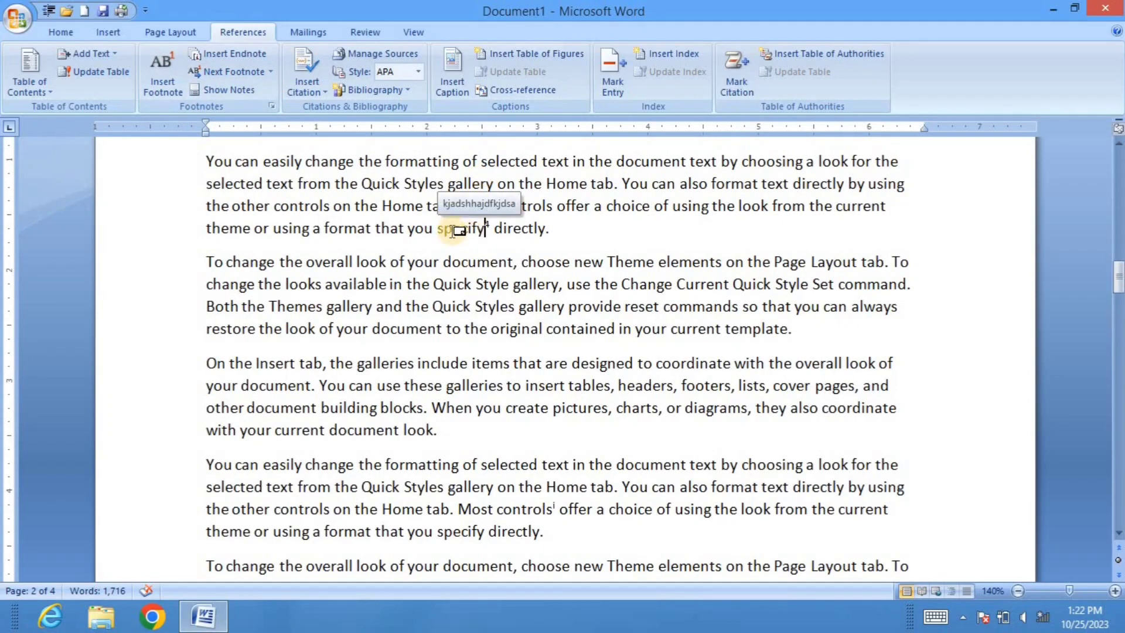
{"action": "left_click", "coordinate": [268, 72]}
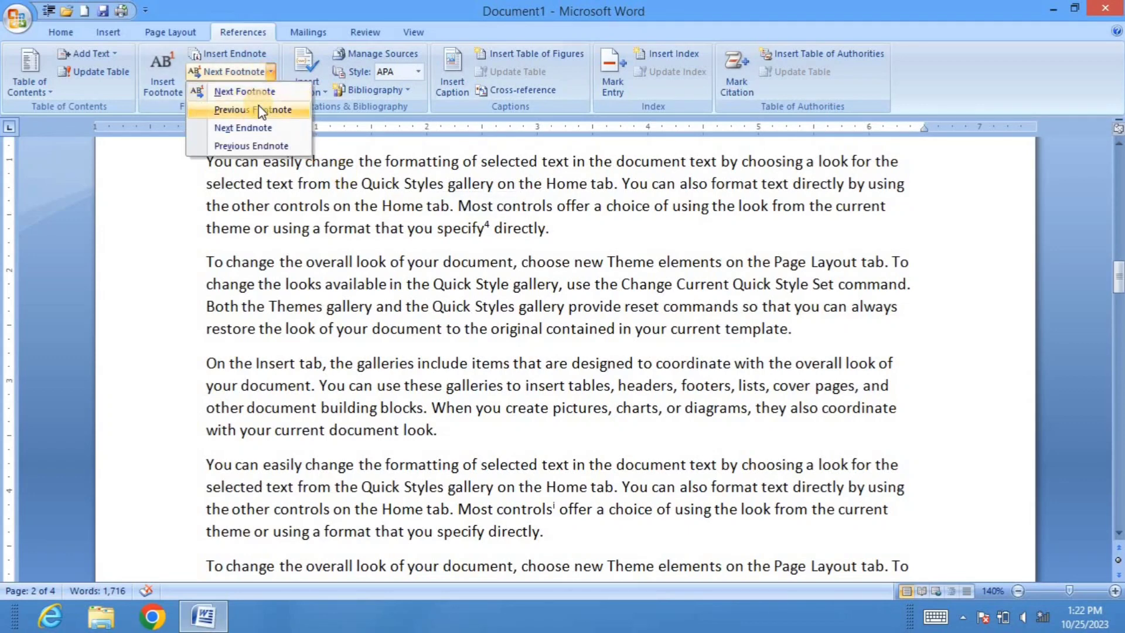
{"action": "left_click", "coordinate": [252, 110]}
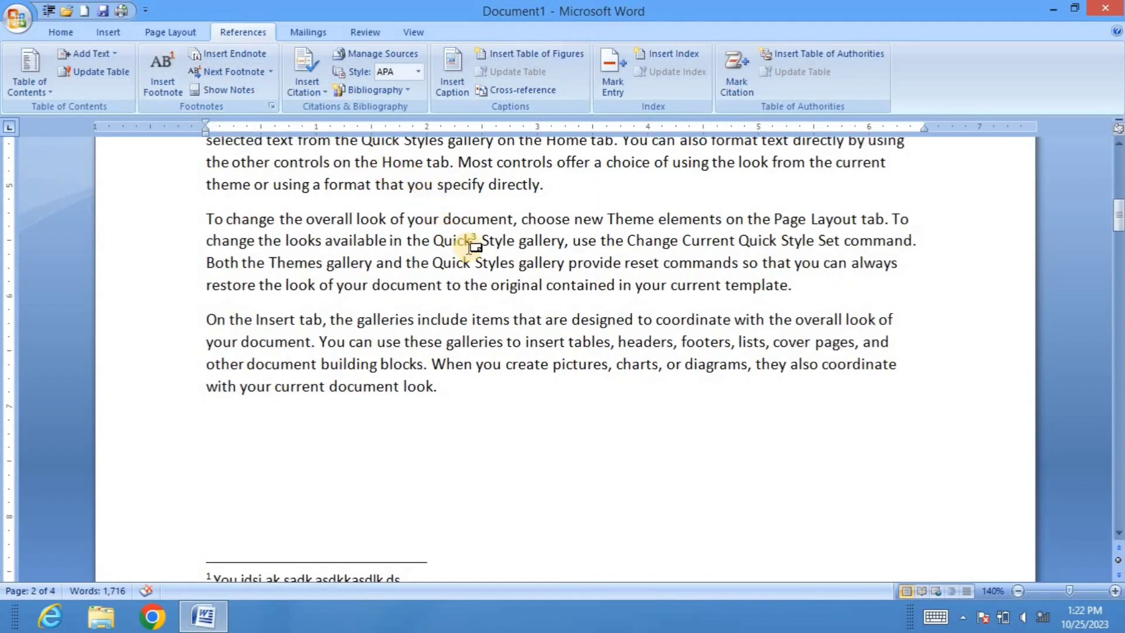
{"action": "left_click", "coordinate": [270, 71]}
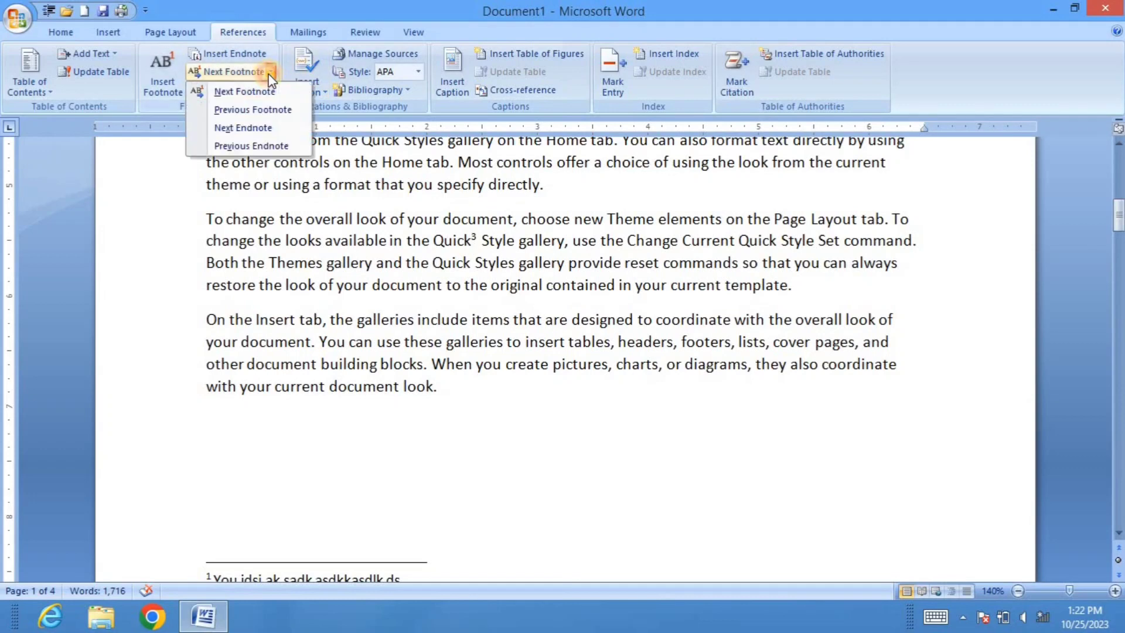
{"action": "left_click", "coordinate": [261, 109]}
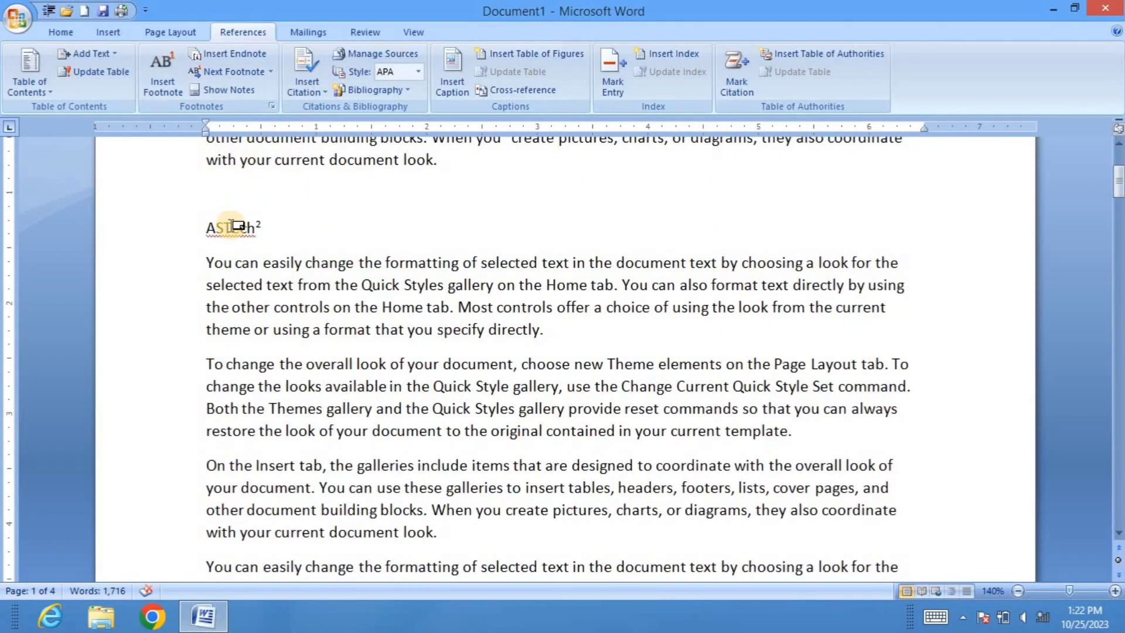
{"action": "mouse_move", "coordinate": [234, 226]}
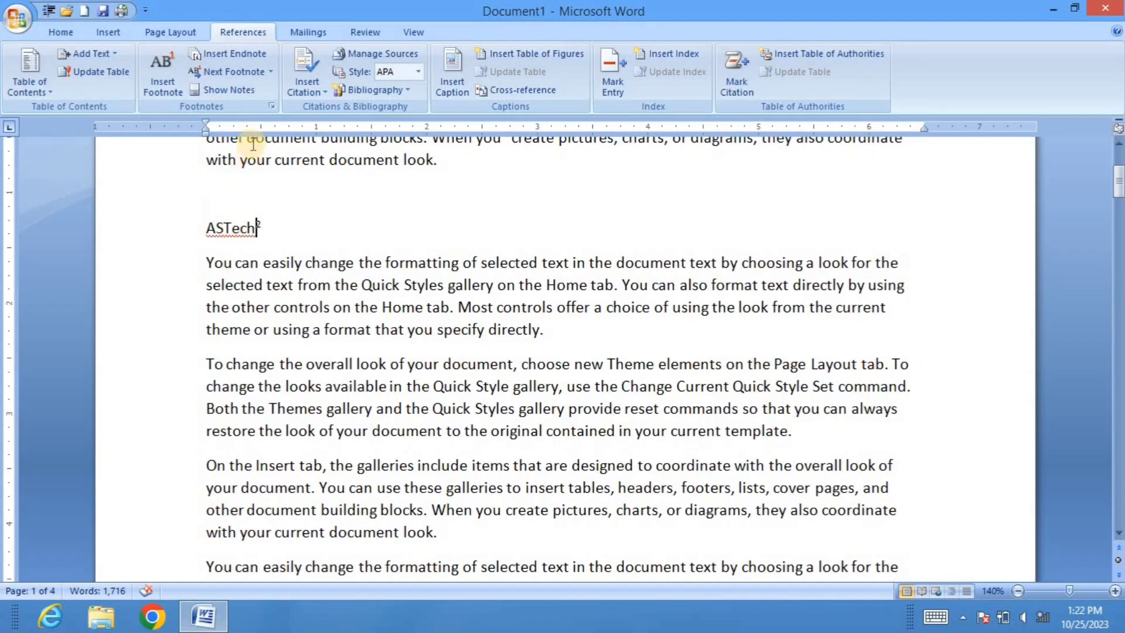
Step forward through the endnotes on page 2 to those after "Most controls" and "items that are".
{"action": "left_click", "coordinate": [270, 75]}
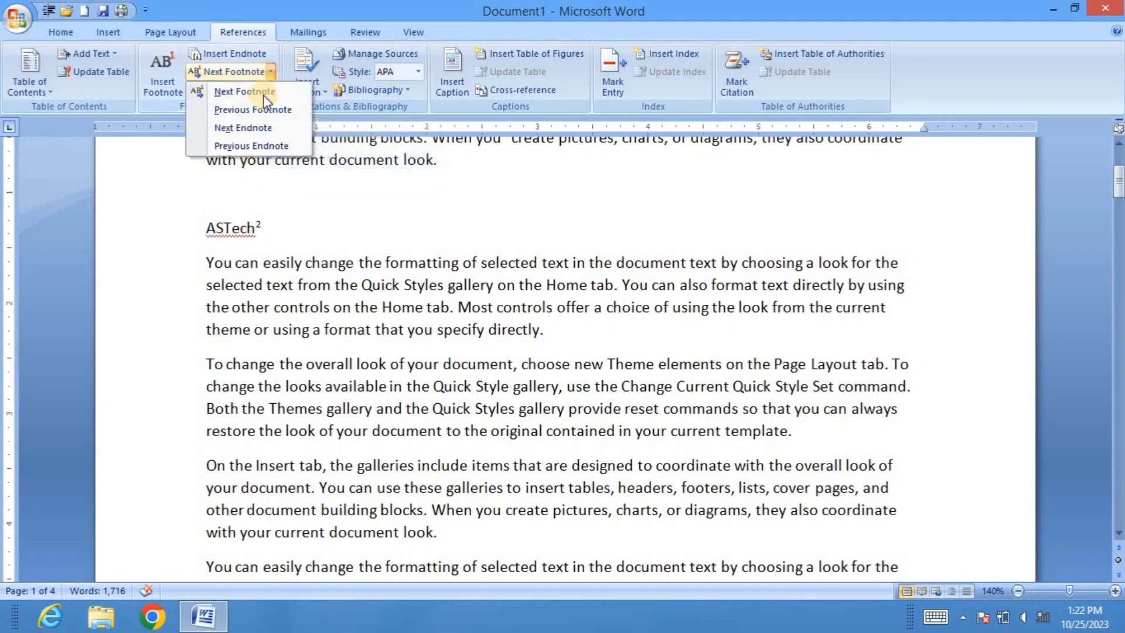
{"action": "left_click", "coordinate": [253, 129]}
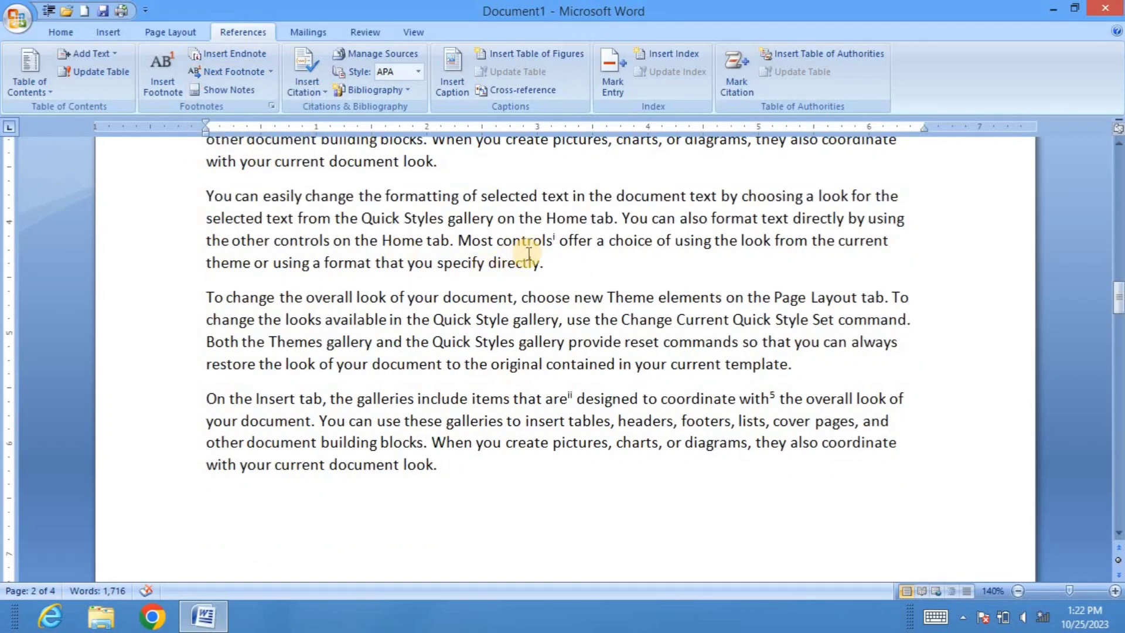
{"action": "left_click", "coordinate": [272, 73]}
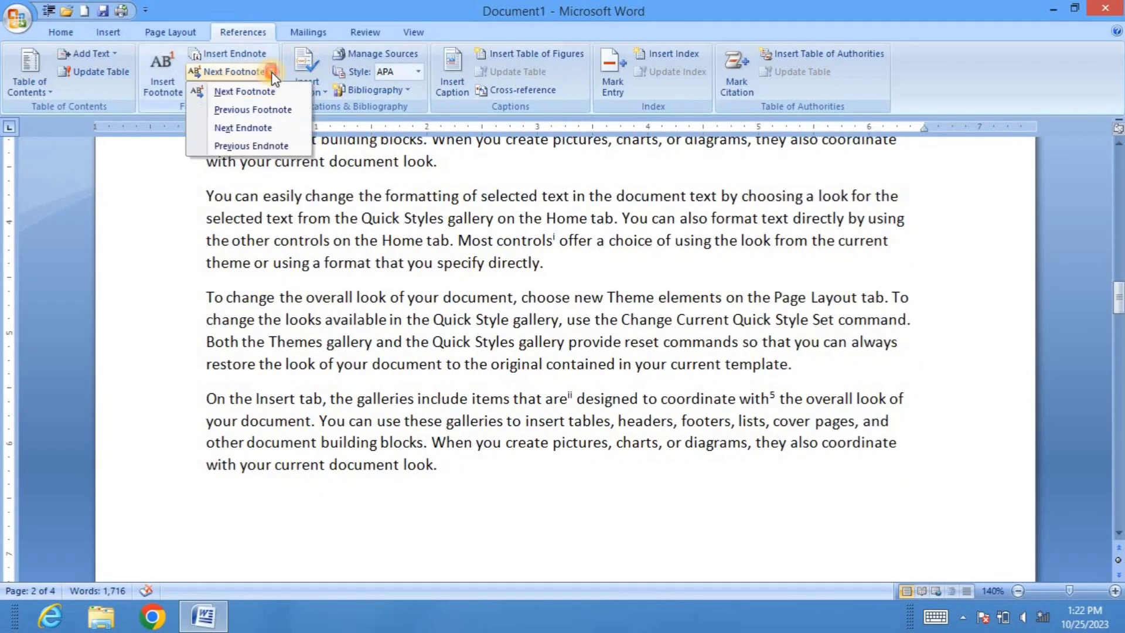
{"action": "left_click", "coordinate": [255, 131]}
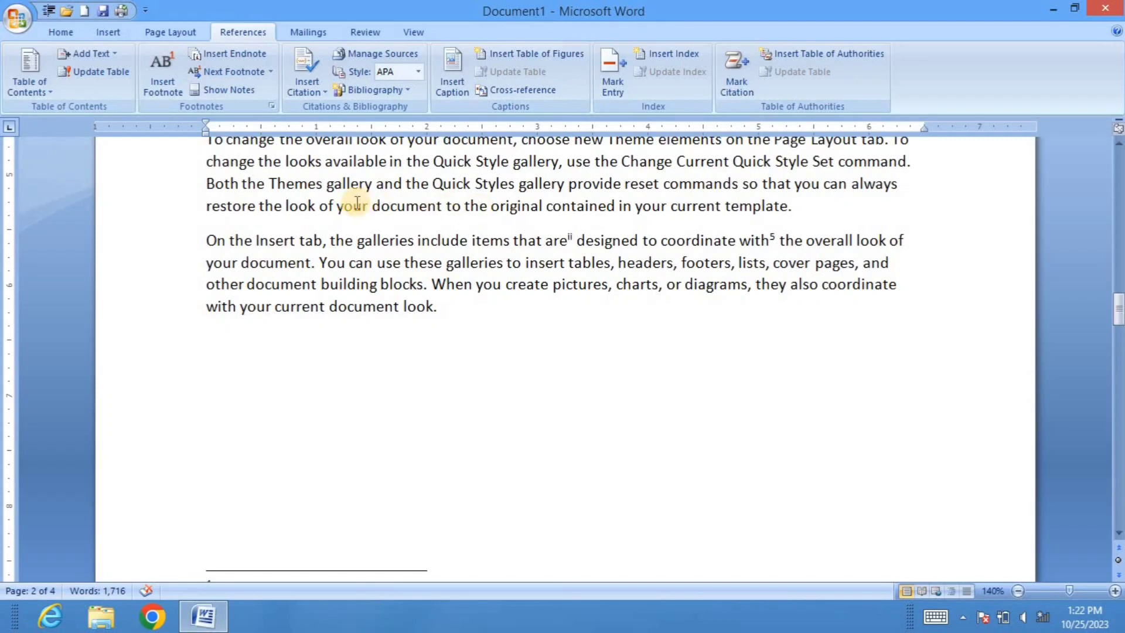
Show the document's notes with the View footnote area option and bring page 2's footnotes into view.
{"action": "left_click", "coordinate": [235, 89]}
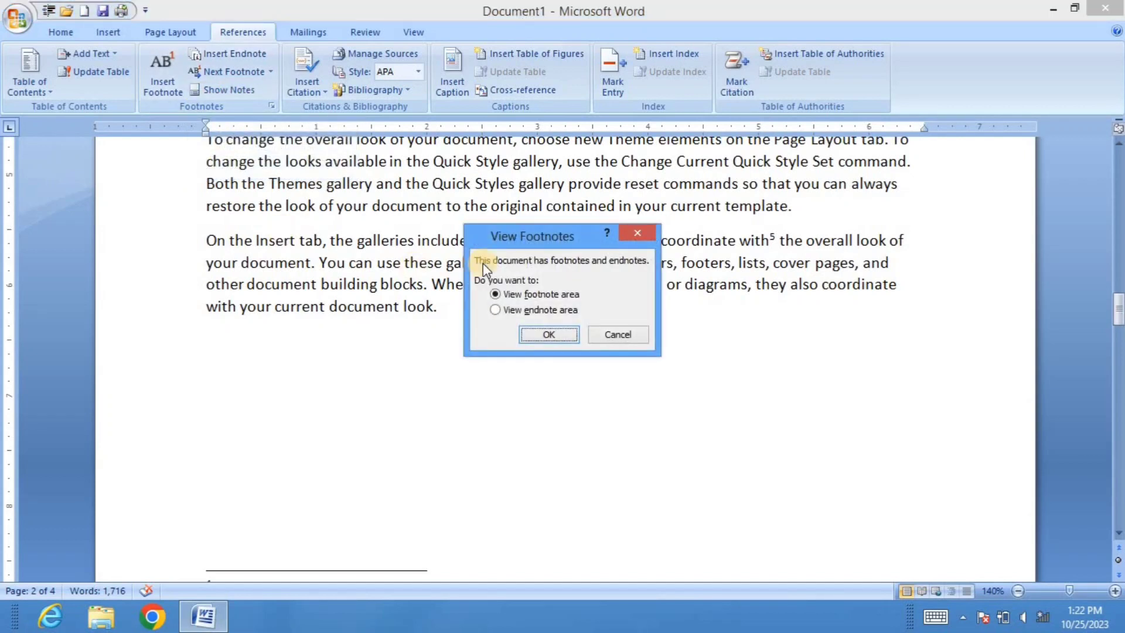
{"action": "left_click_drag", "start_coordinate": [501, 240], "coordinate": [492, 232]}
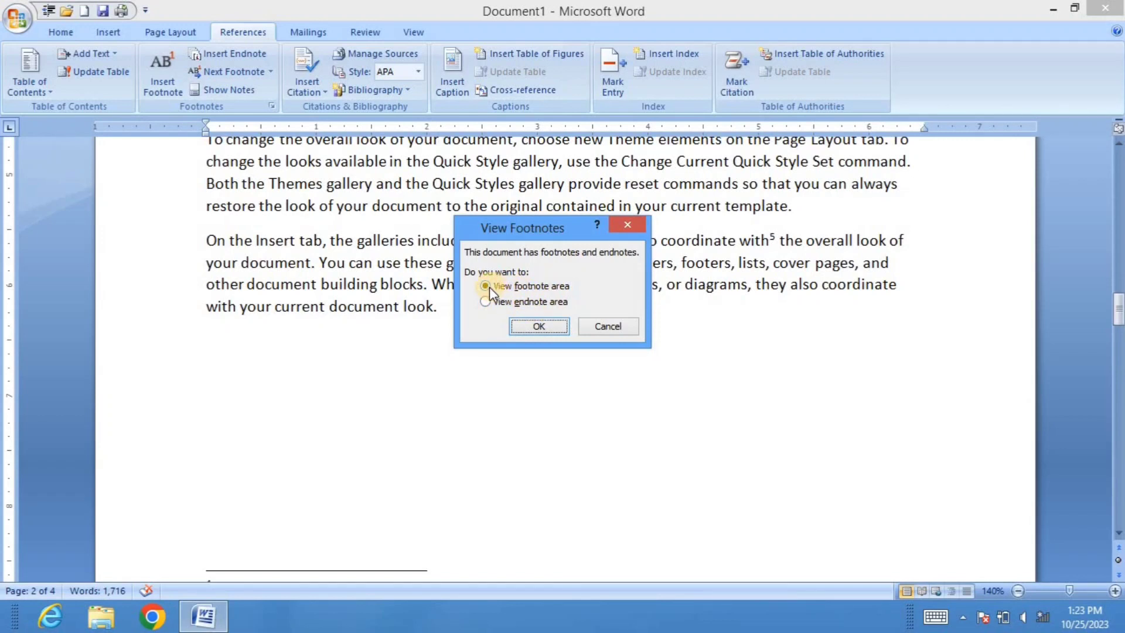
{"action": "left_click", "coordinate": [485, 304]}
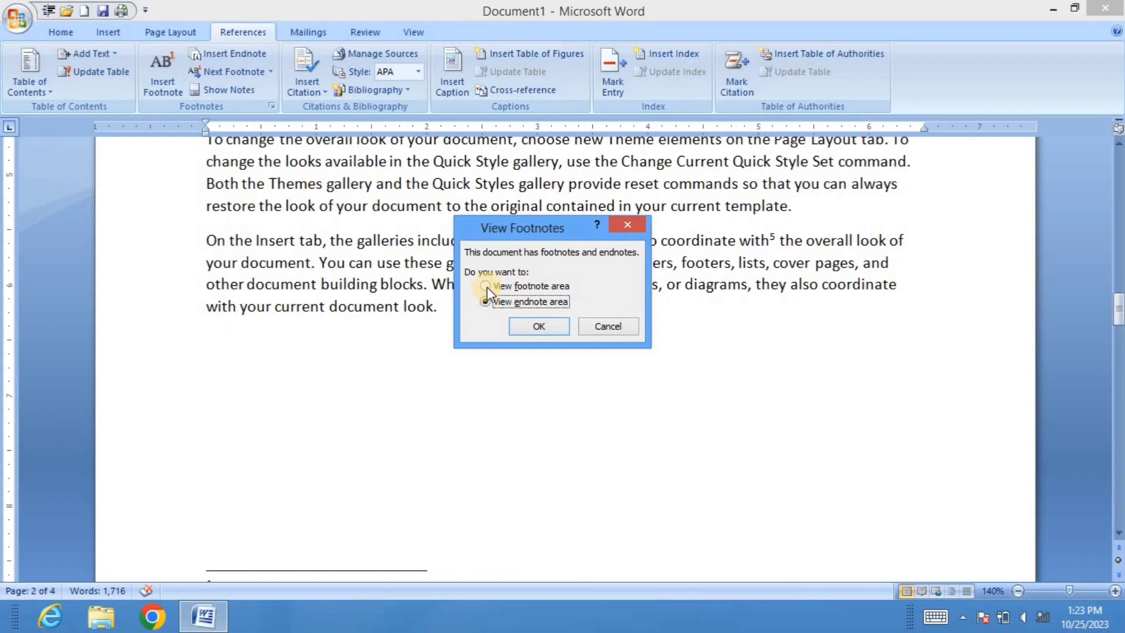
{"action": "left_click", "coordinate": [486, 286]}
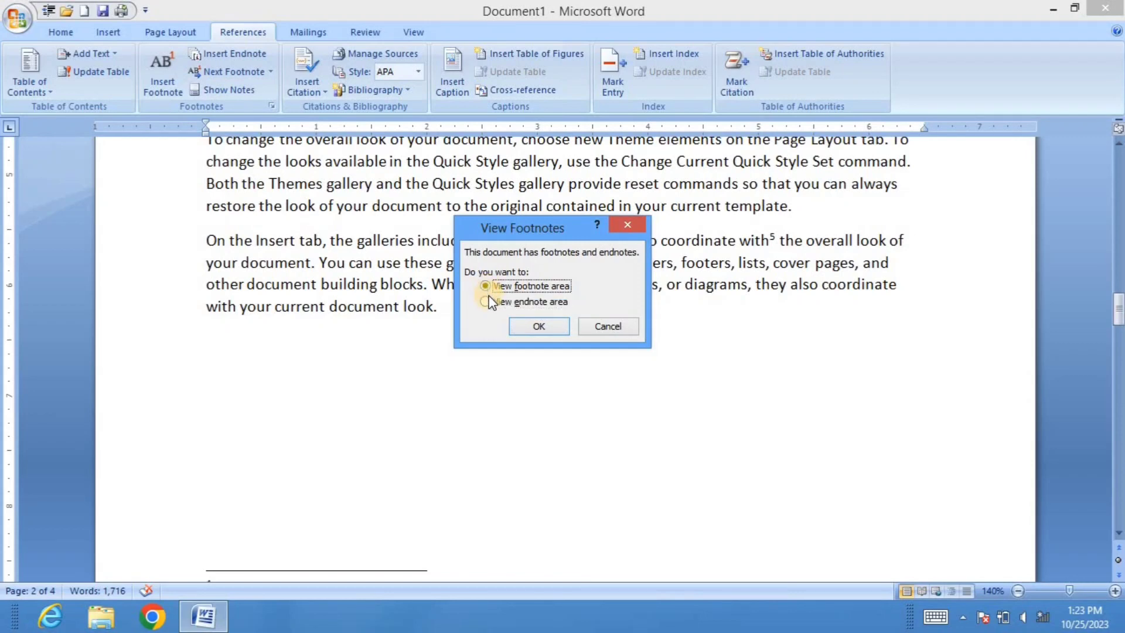
{"action": "left_click", "coordinate": [534, 325]}
{"action": "scroll", "coordinate": [302, 253], "scroll_direction": "up", "scroll_amount": 3}
{"action": "scroll", "coordinate": [301, 254], "scroll_direction": "up", "scroll_amount": 1}
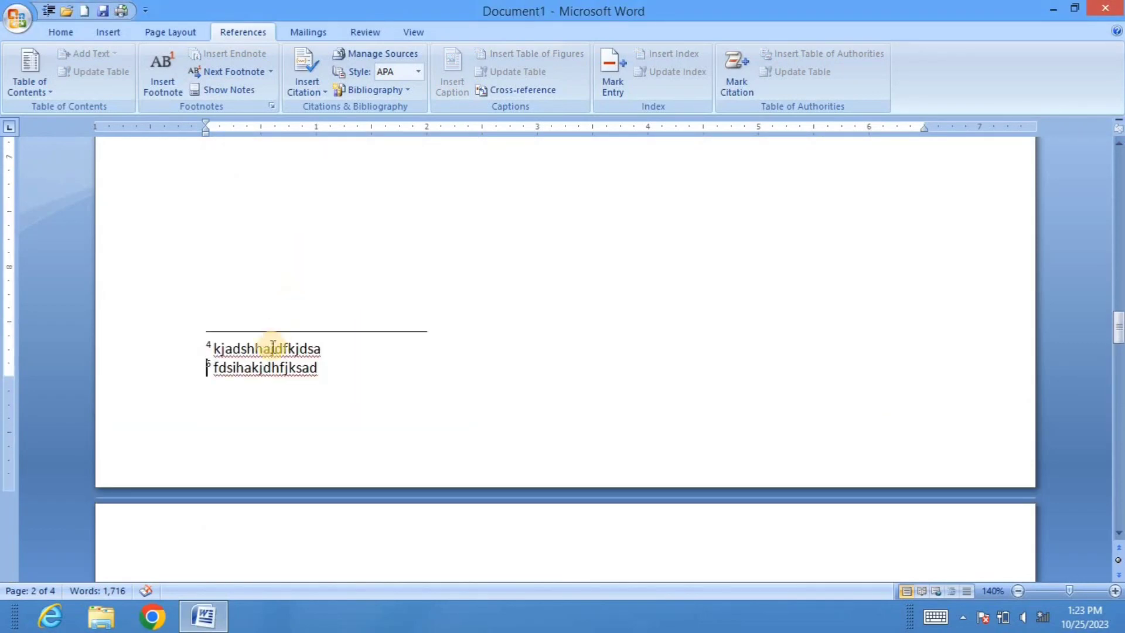
Return from the footnote text "fdsihakjdhfjksad" to its reference mark after "with" in page 2's last paragraph.
{"action": "left_click", "coordinate": [222, 368]}
{"action": "left_click", "coordinate": [238, 96]}
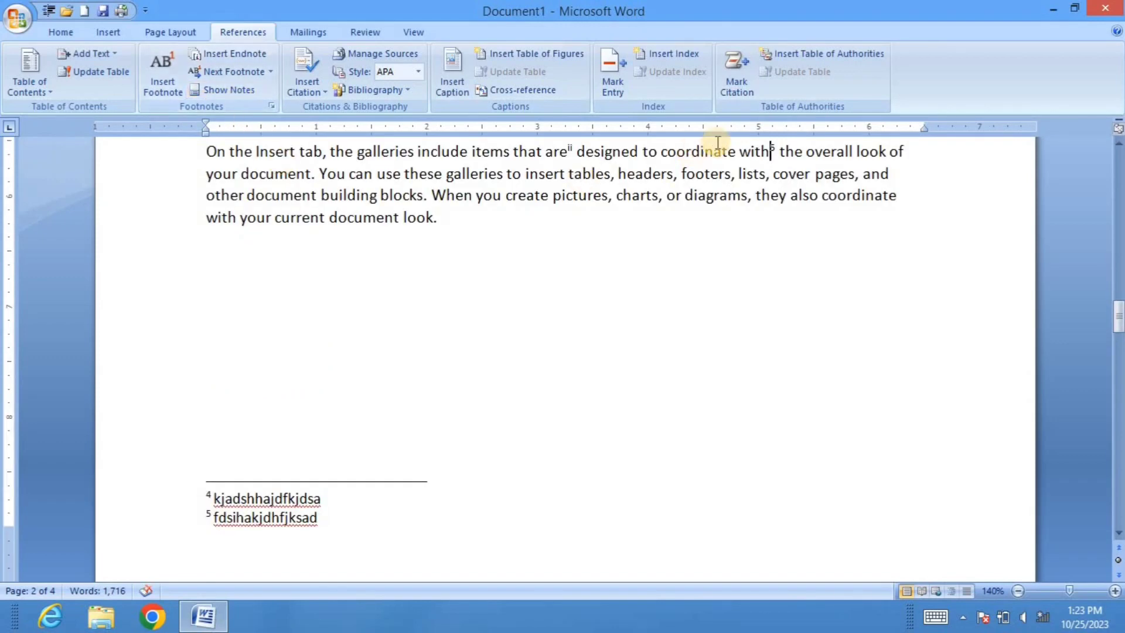
{"action": "mouse_move", "coordinate": [749, 153]}
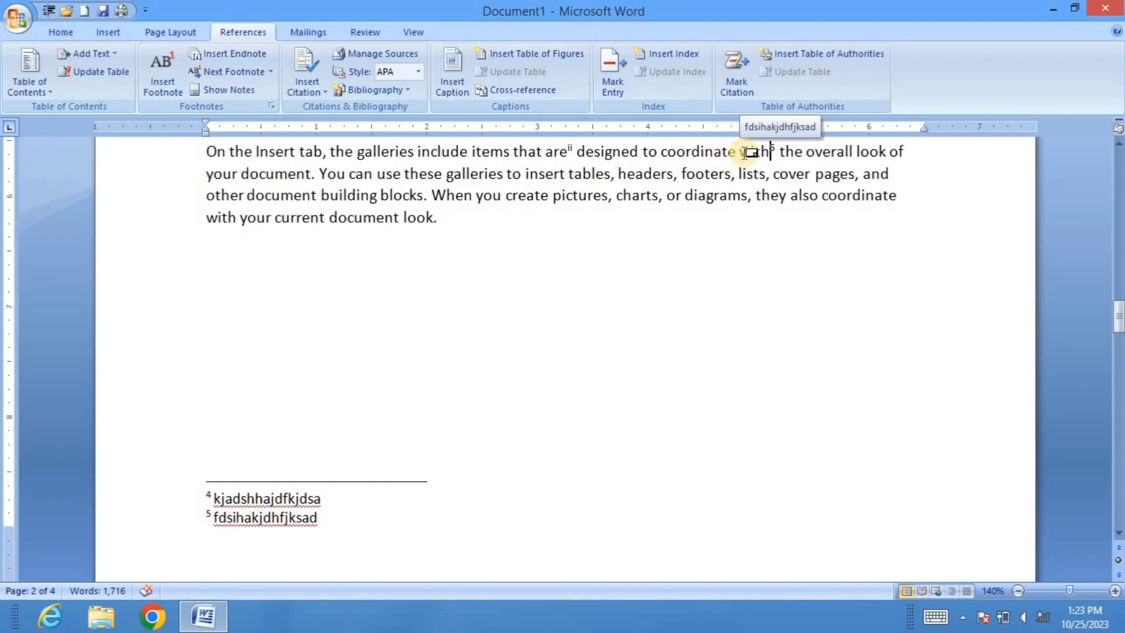
Show the document's endnote area, and return from the first endnote to its reference after "Most controls".
{"action": "left_click", "coordinate": [251, 89]}
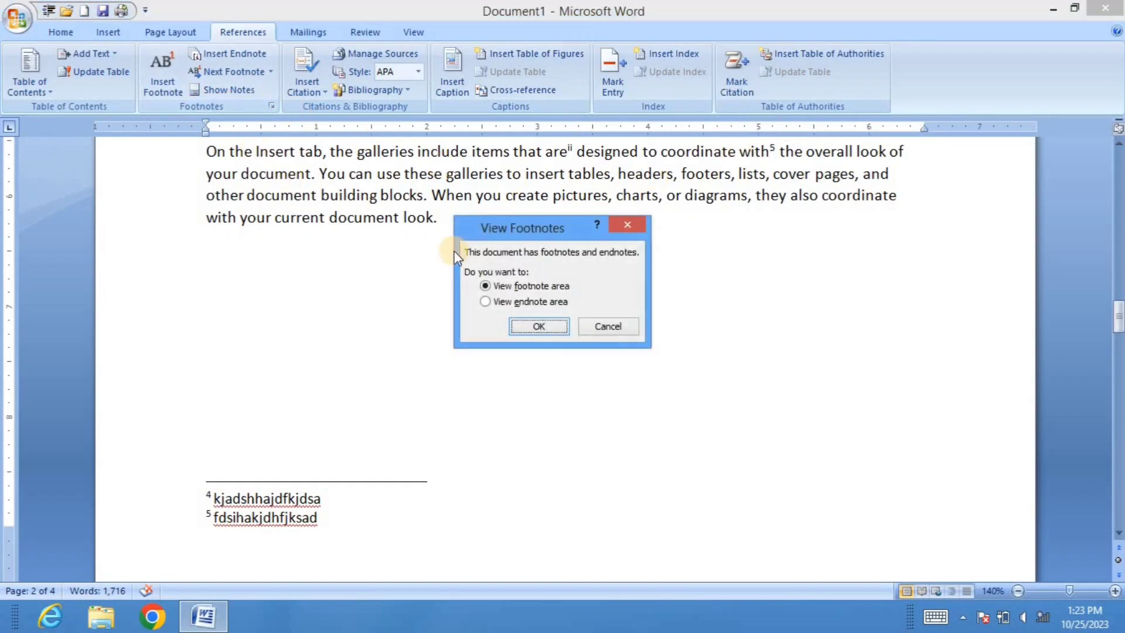
{"action": "left_click", "coordinate": [504, 301]}
{"action": "left_click", "coordinate": [529, 322]}
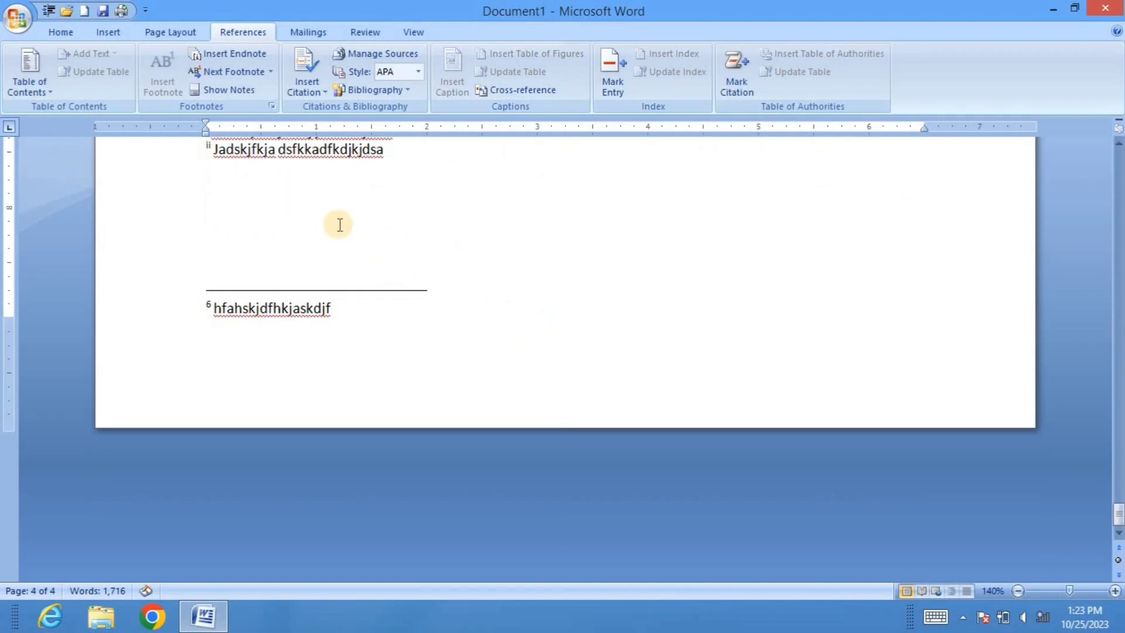
{"action": "scroll", "coordinate": [338, 224], "scroll_direction": "up", "scroll_amount": 3}
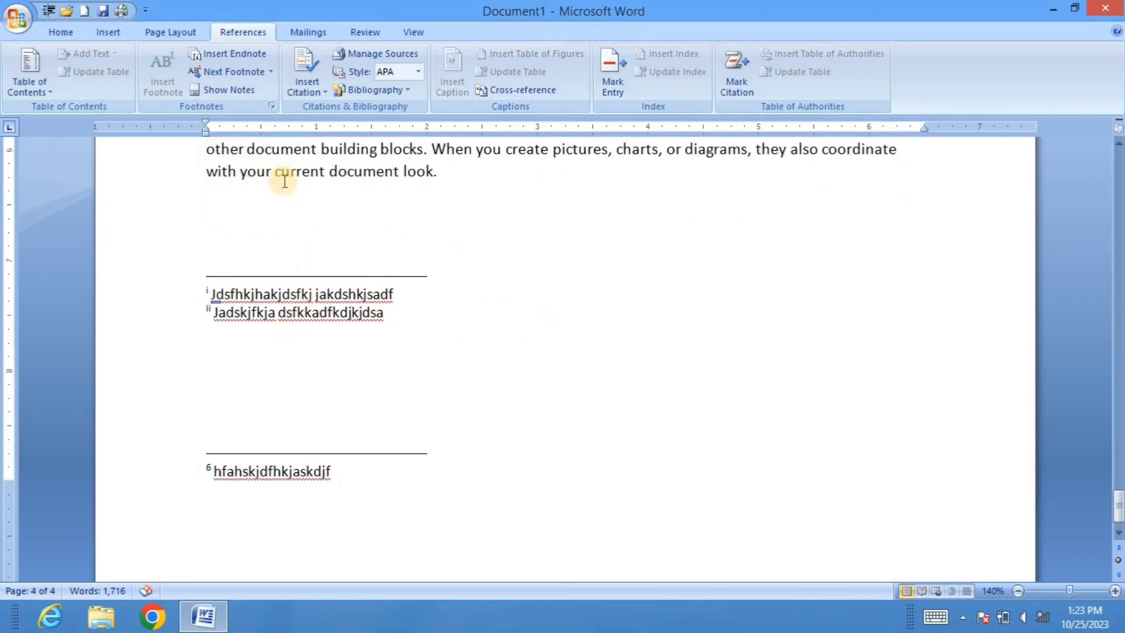
{"action": "left_click", "coordinate": [239, 90]}
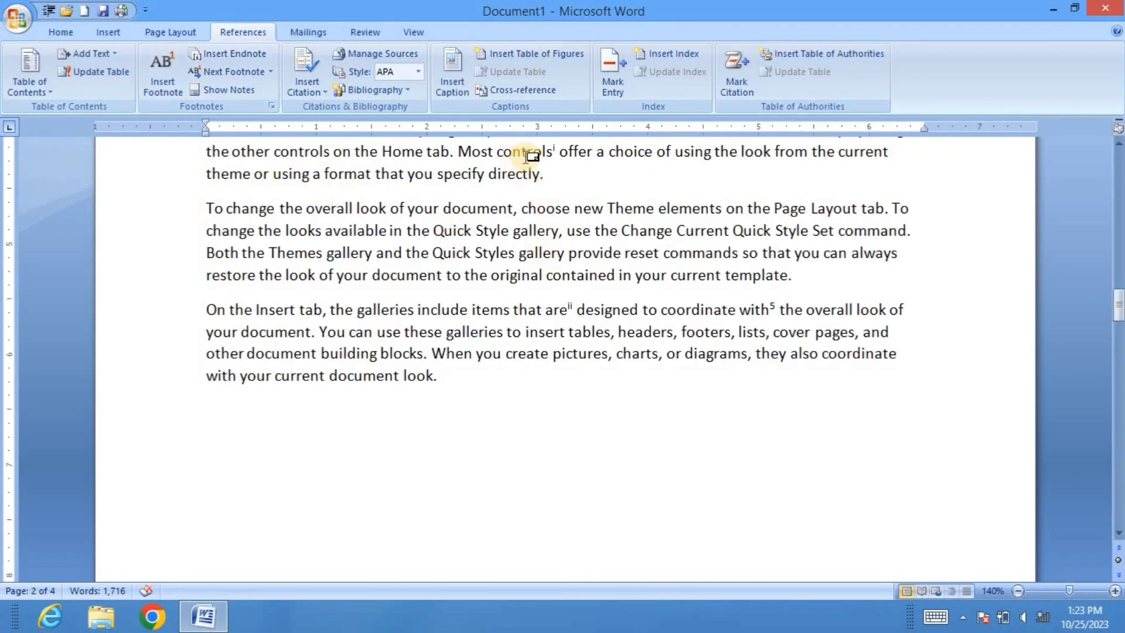
Show the footnote area again and place the cursor in page 1's footnote "Astech Is computer center".
{"action": "left_click", "coordinate": [238, 91]}
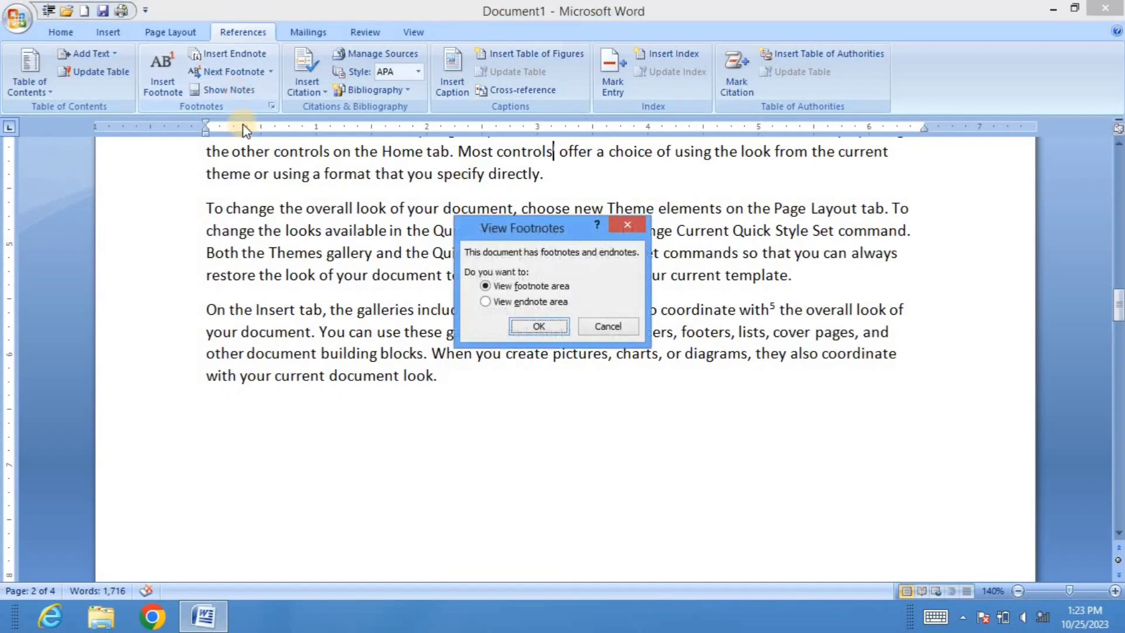
{"action": "left_click", "coordinate": [504, 302]}
{"action": "left_click", "coordinate": [506, 289]}
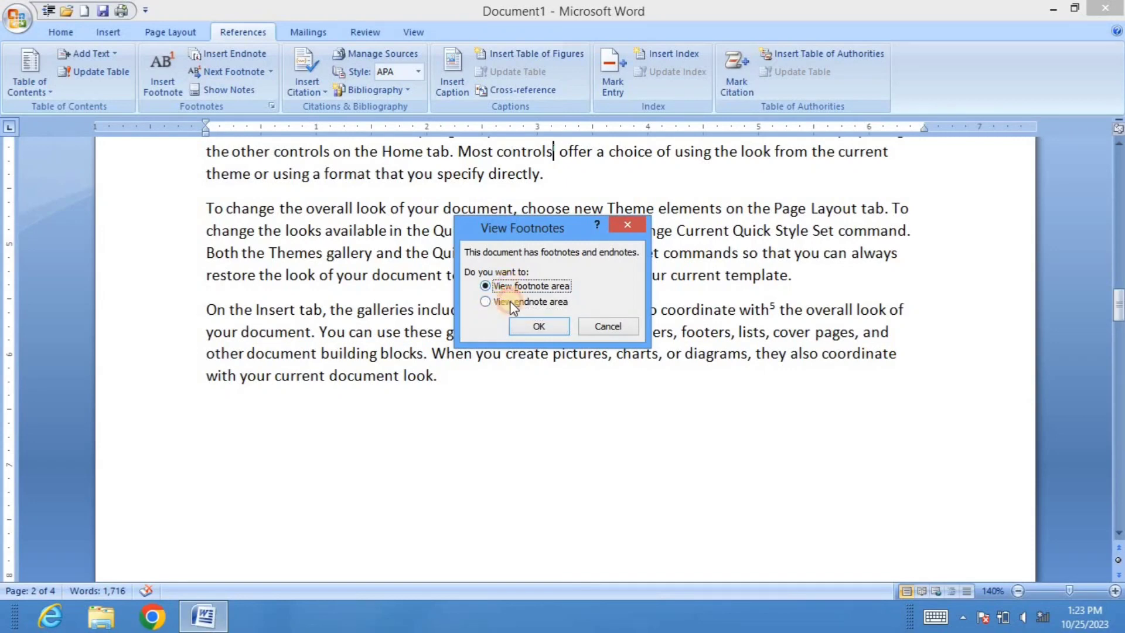
{"action": "left_click", "coordinate": [538, 326]}
{"action": "scroll", "coordinate": [319, 271], "scroll_direction": "up", "scroll_amount": 6}
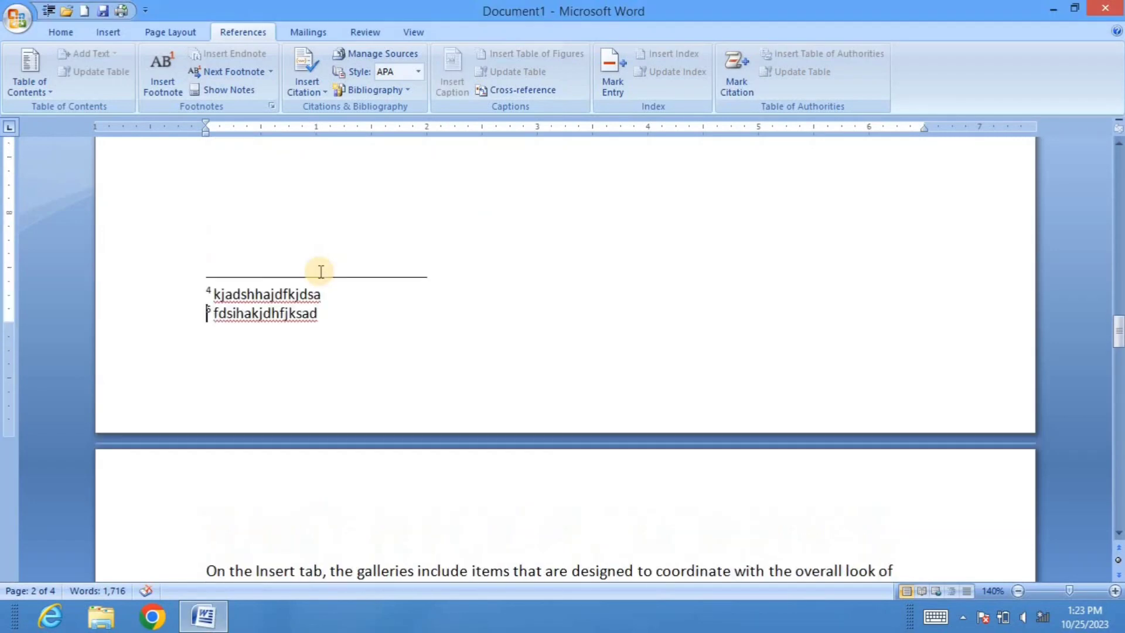
{"action": "scroll", "coordinate": [292, 287], "scroll_direction": "up", "scroll_amount": 15}
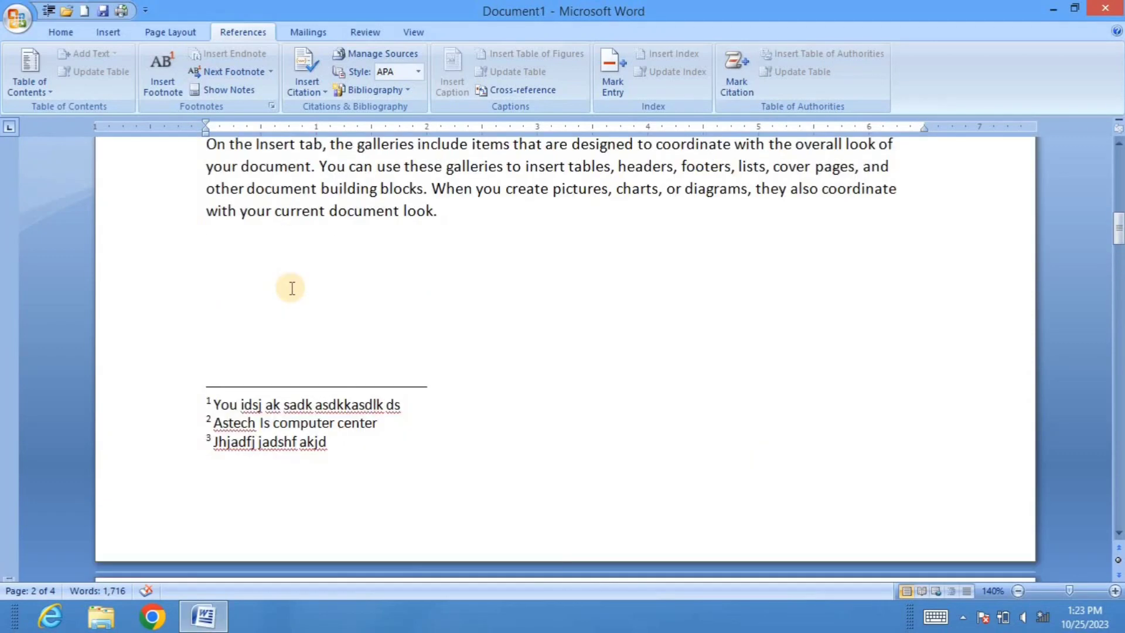
{"action": "left_click", "coordinate": [276, 422]}
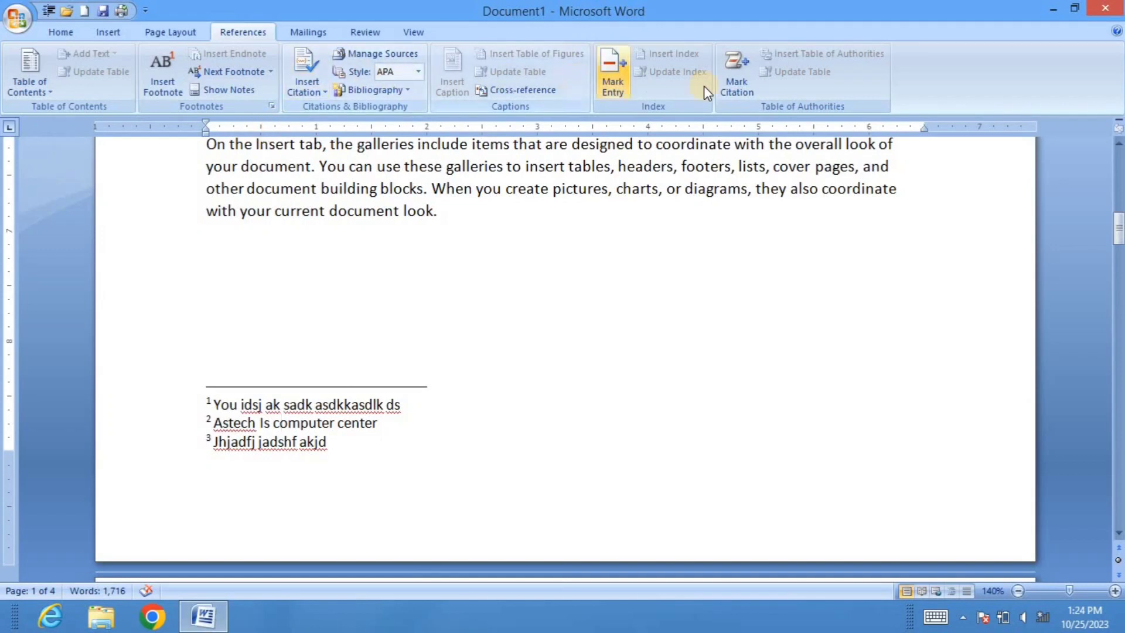
Close Document1 and exit Word 2007.
{"action": "left_click", "coordinate": [1094, 7]}
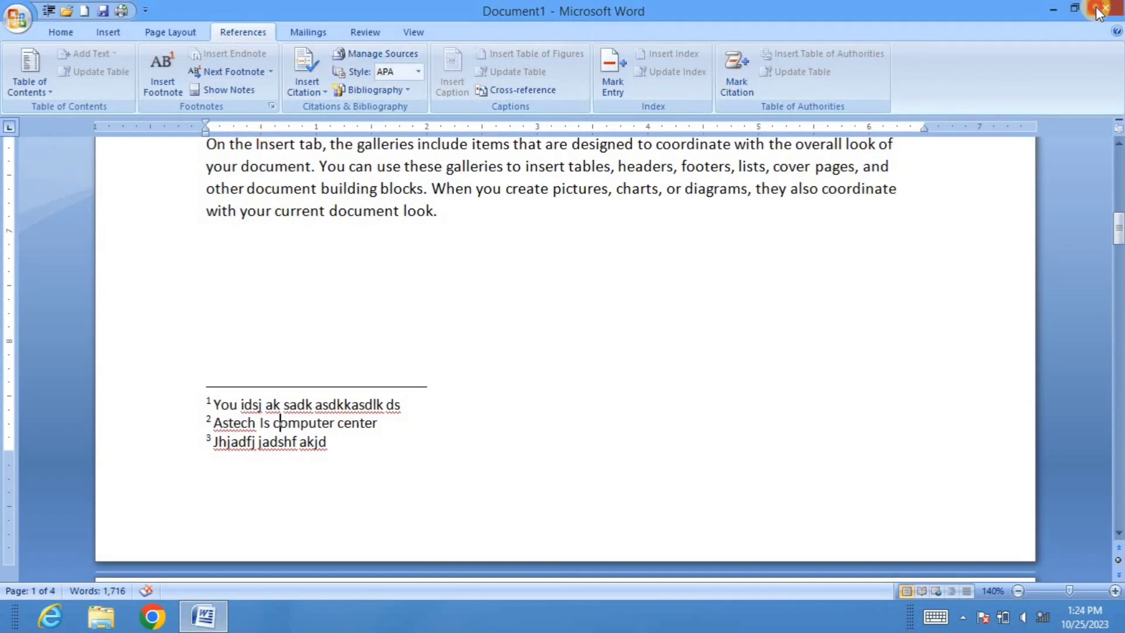
{"action": "left_click", "coordinate": [553, 346]}
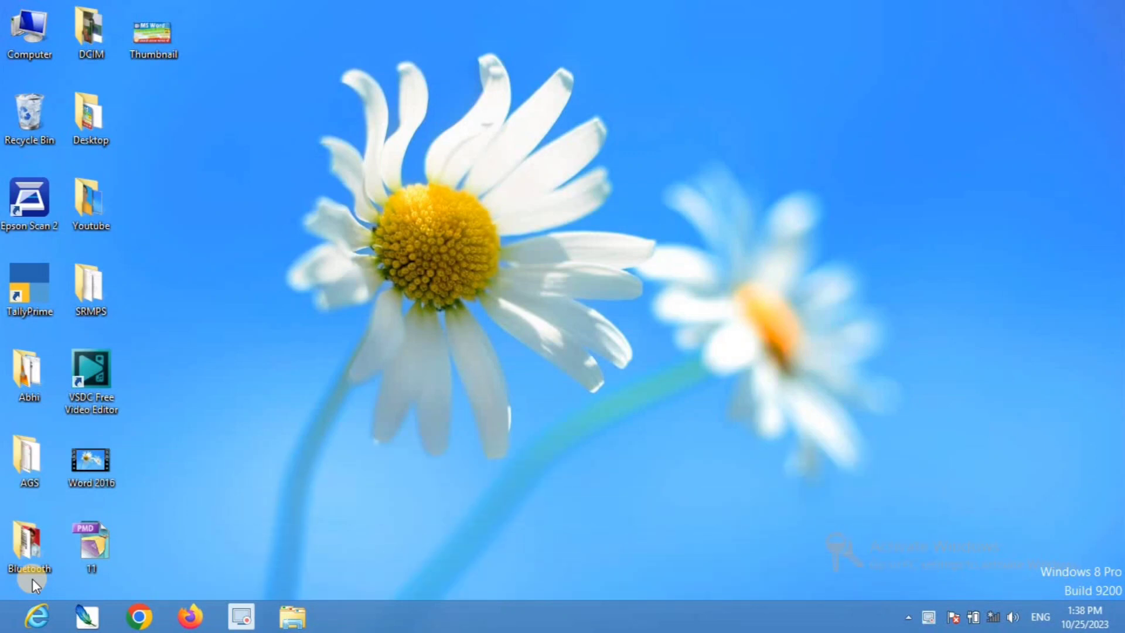
Search the installed apps for "word", launch Word 2016 and open the recent document dsaffd.
{"action": "key", "text": "super"}
{"action": "type", "text": "word"}
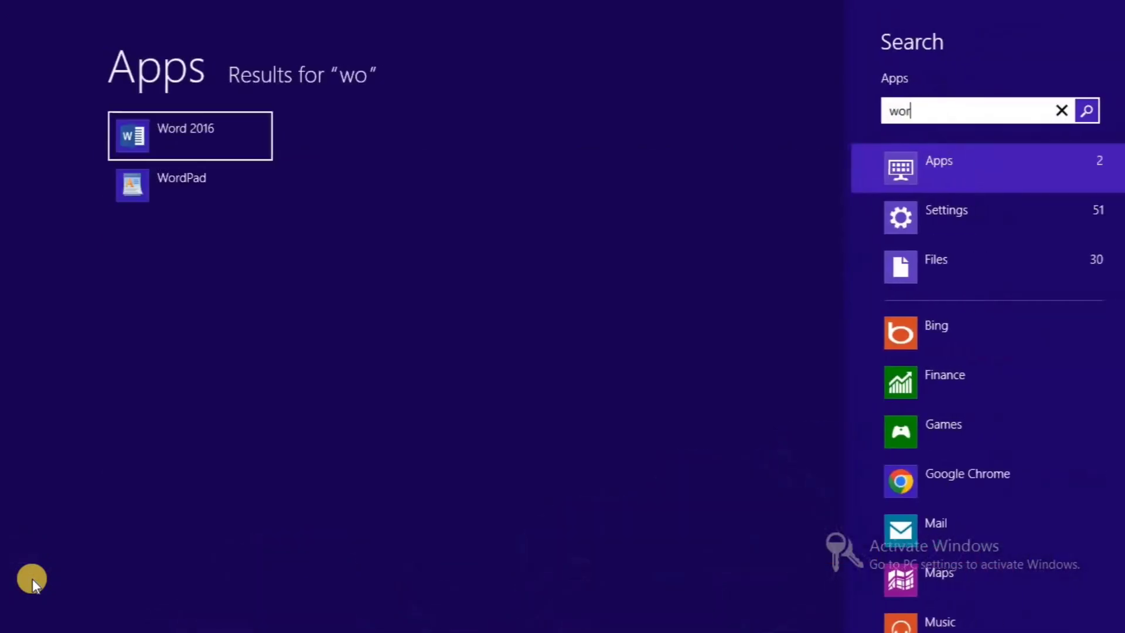
{"action": "left_click", "coordinate": [139, 128]}
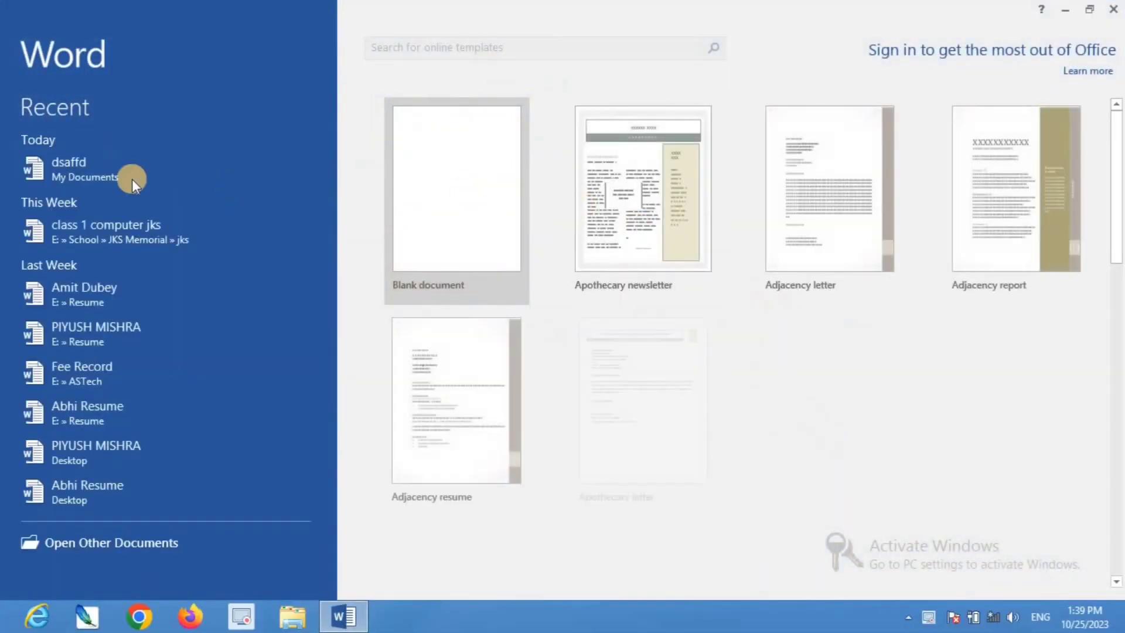
{"action": "left_click", "coordinate": [62, 163]}
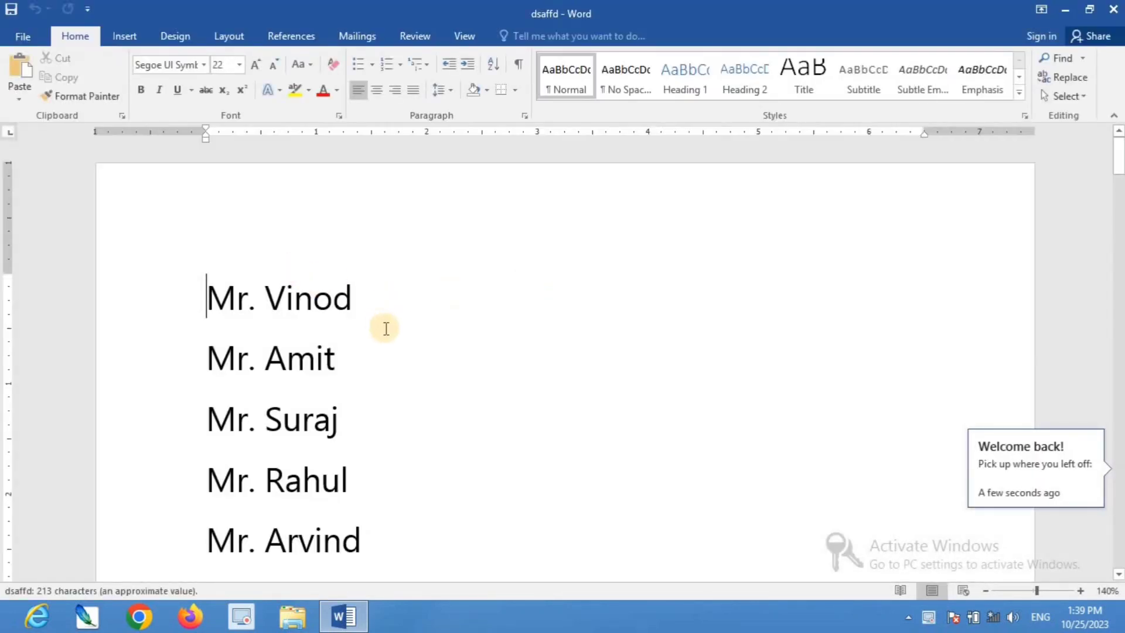
Insert a footnote directly after the first name in page 1's list.
{"action": "left_click", "coordinate": [388, 294]}
{"action": "scroll", "coordinate": [389, 293], "scroll_direction": "down", "scroll_amount": 10}
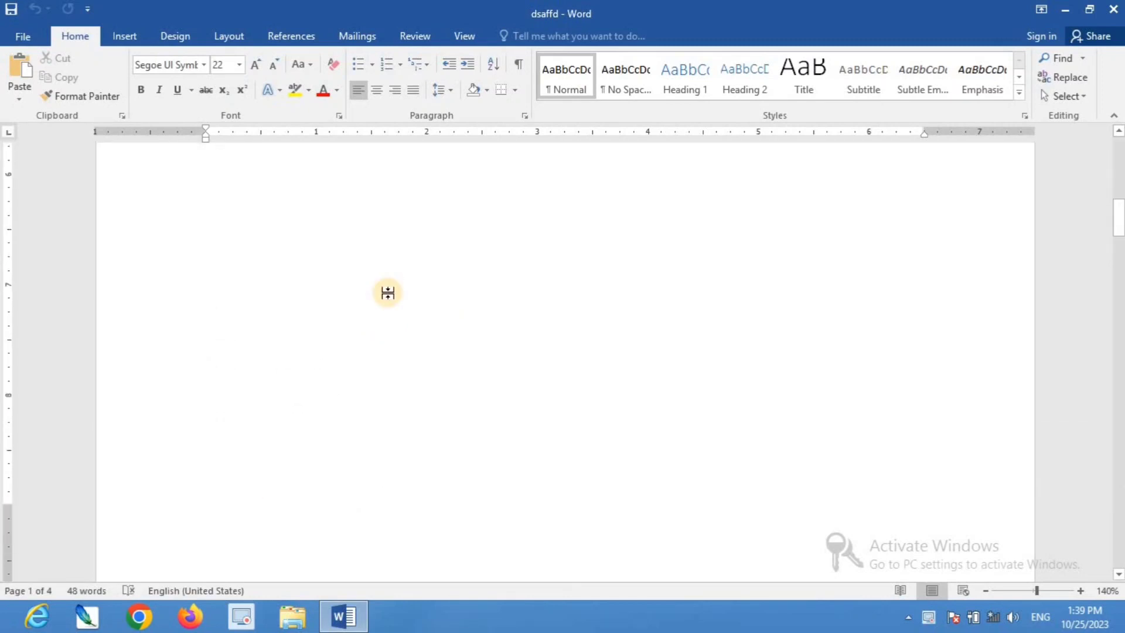
{"action": "scroll", "coordinate": [389, 293], "scroll_direction": "up", "scroll_amount": 10}
{"action": "scroll", "coordinate": [389, 293], "scroll_direction": "down", "scroll_amount": 6}
{"action": "scroll", "coordinate": [331, 179], "scroll_direction": "up", "scroll_amount": 2}
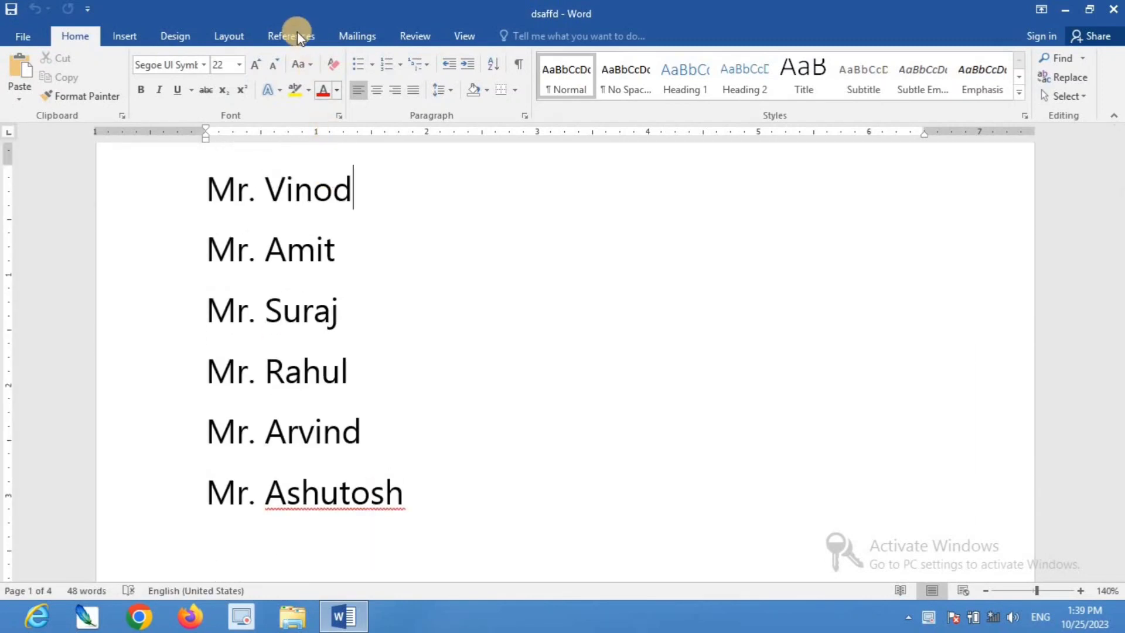
{"action": "left_click", "coordinate": [297, 30]}
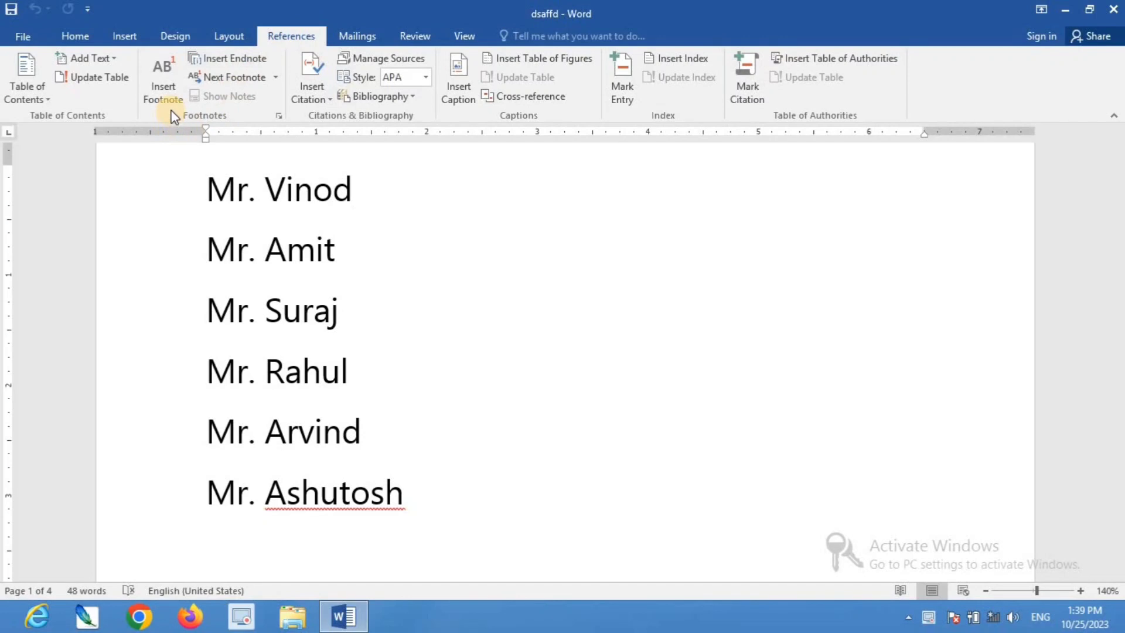
{"action": "left_click", "coordinate": [171, 73]}
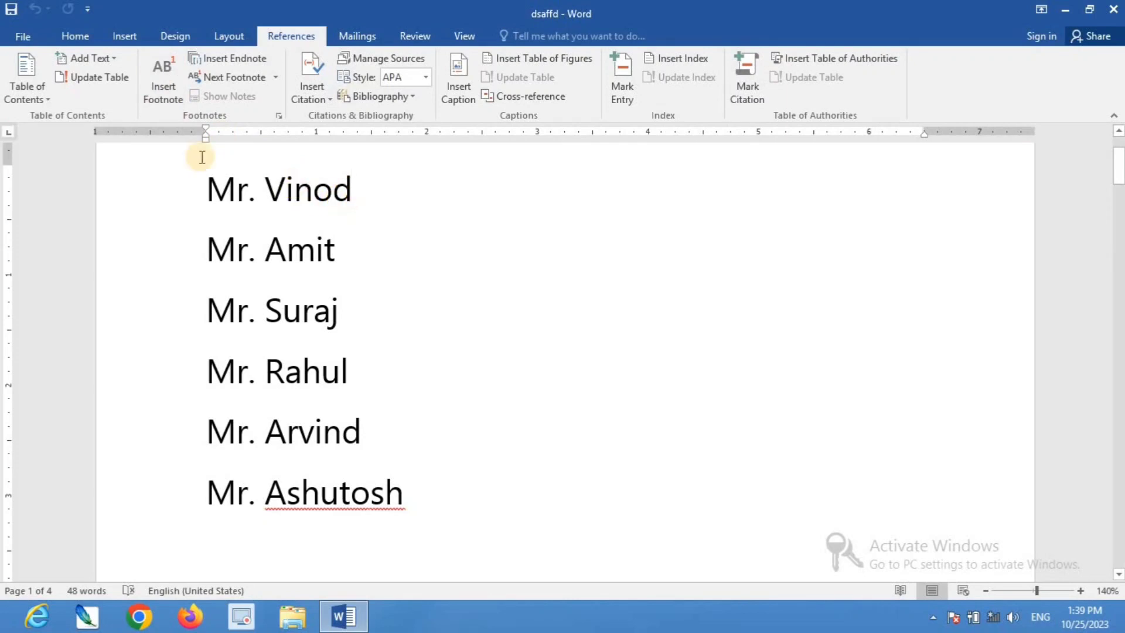
{"action": "left_click", "coordinate": [168, 83]}
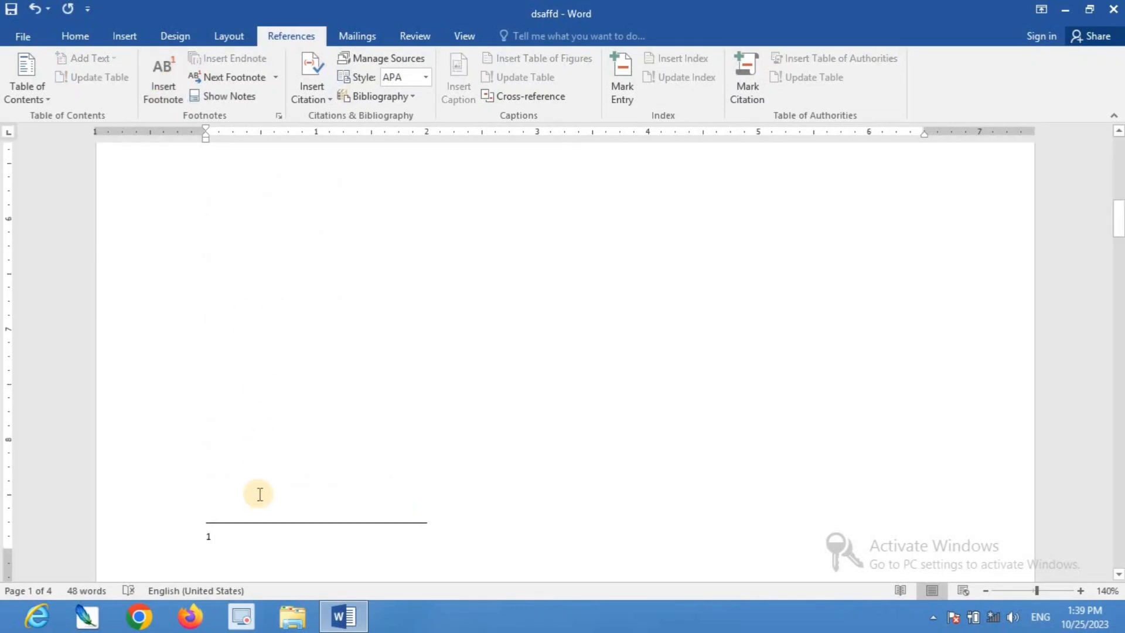
Write page 1's footnote text as the referenced person's first name followed by "is a DTP Operator".
{"action": "type", "text": "Vino"}
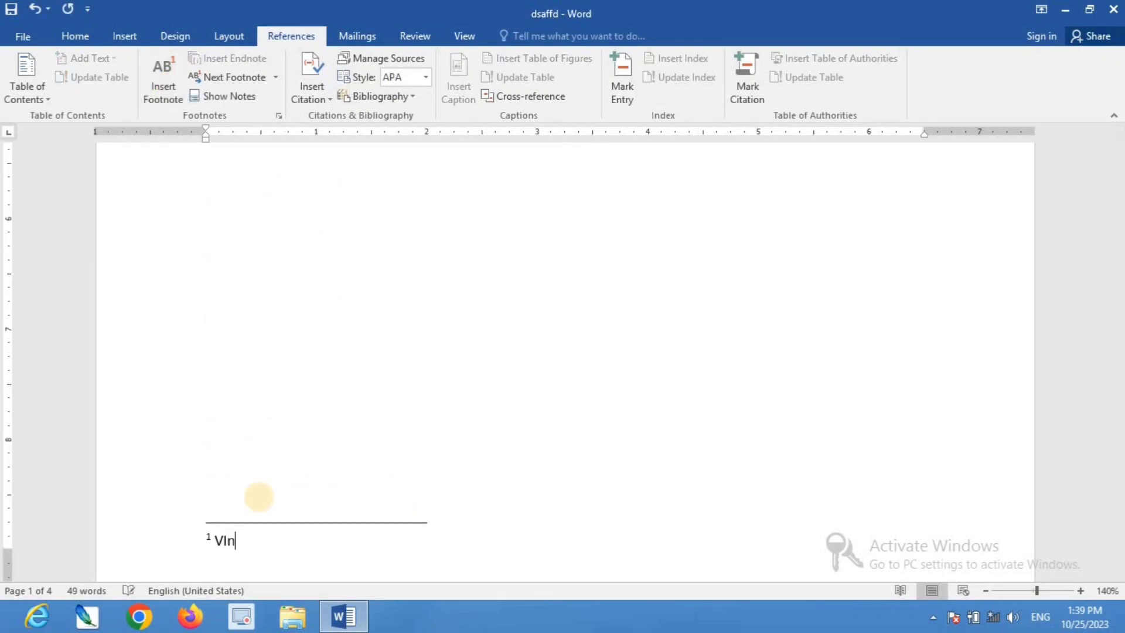
{"action": "key", "text": "BackSpace"}
{"action": "key", "text": "BackSpace"}
{"action": "key", "text": "BackSpace"}
{"action": "type", "text": "inod is"}
{"action": "type", "text": " a F"}
{"action": "type", "text": "TP "}
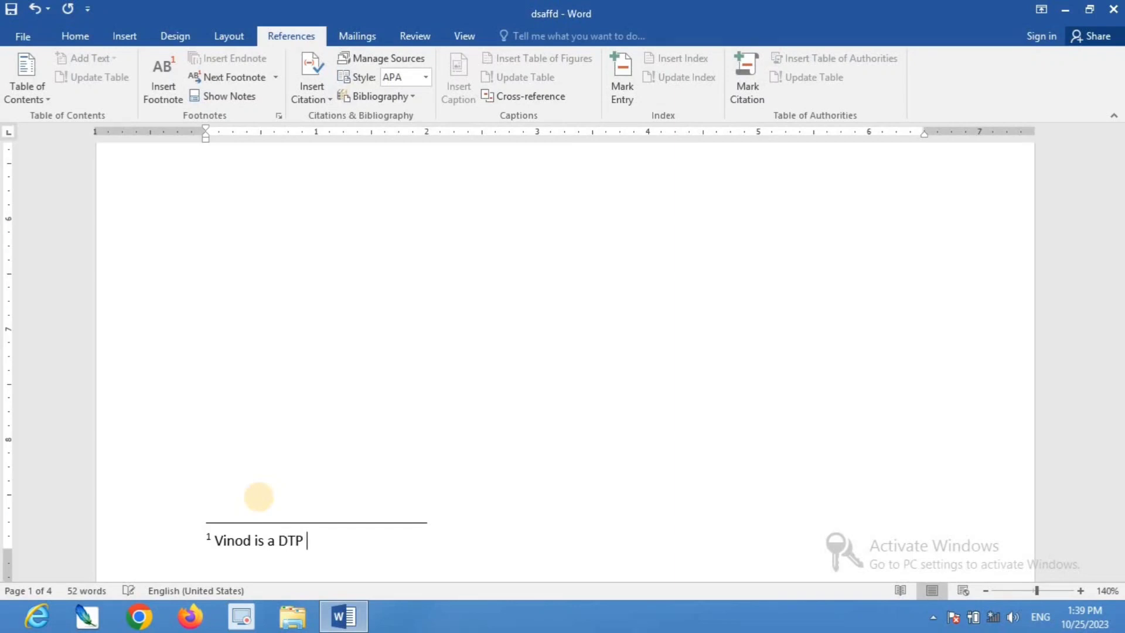
{"action": "type", "text": "Operateo"}
{"action": "key", "text": "BackSpace"}
{"action": "type", "text": "or"}
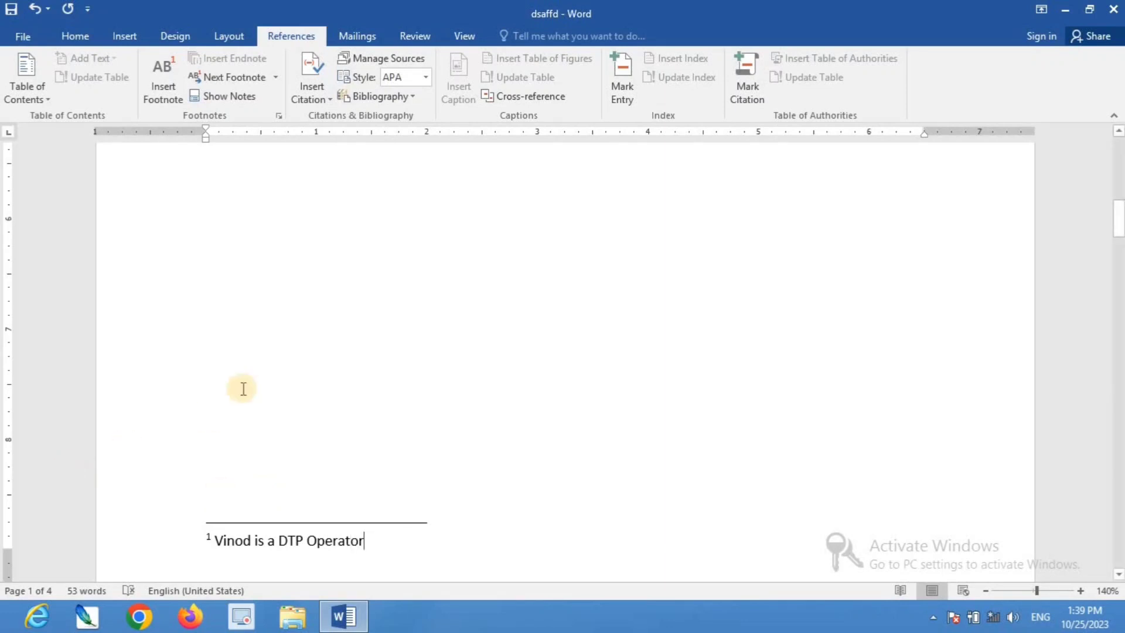
Add a footnote after the third name on page 2, reading that person's first name plus "is a good boy.".
{"action": "scroll", "coordinate": [241, 387], "scroll_direction": "down", "scroll_amount": 10}
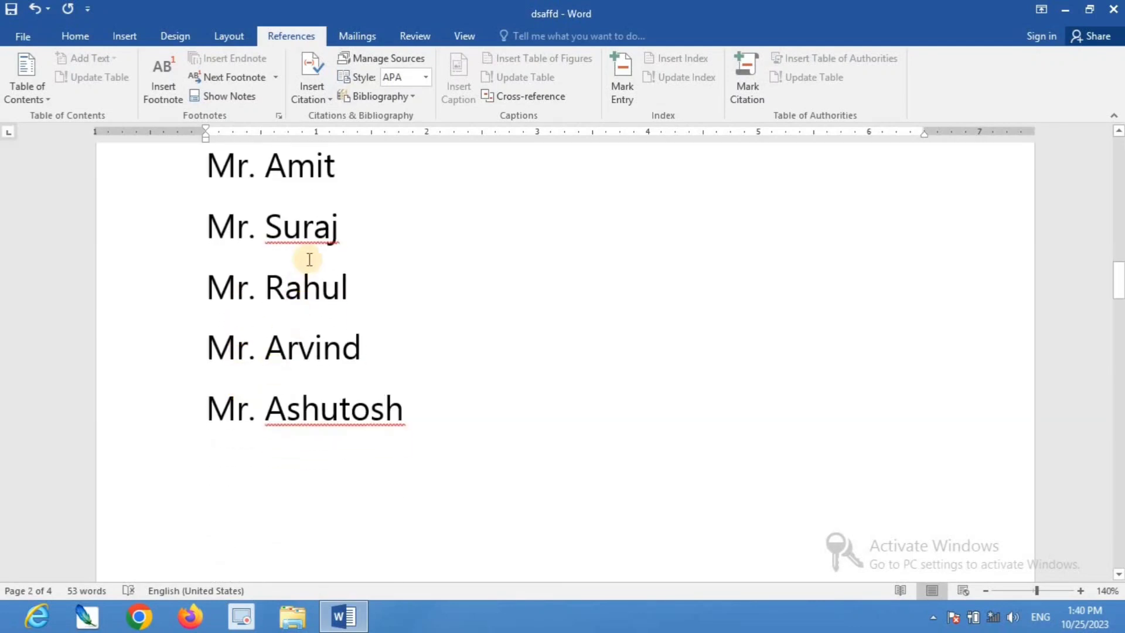
{"action": "left_click", "coordinate": [340, 226]}
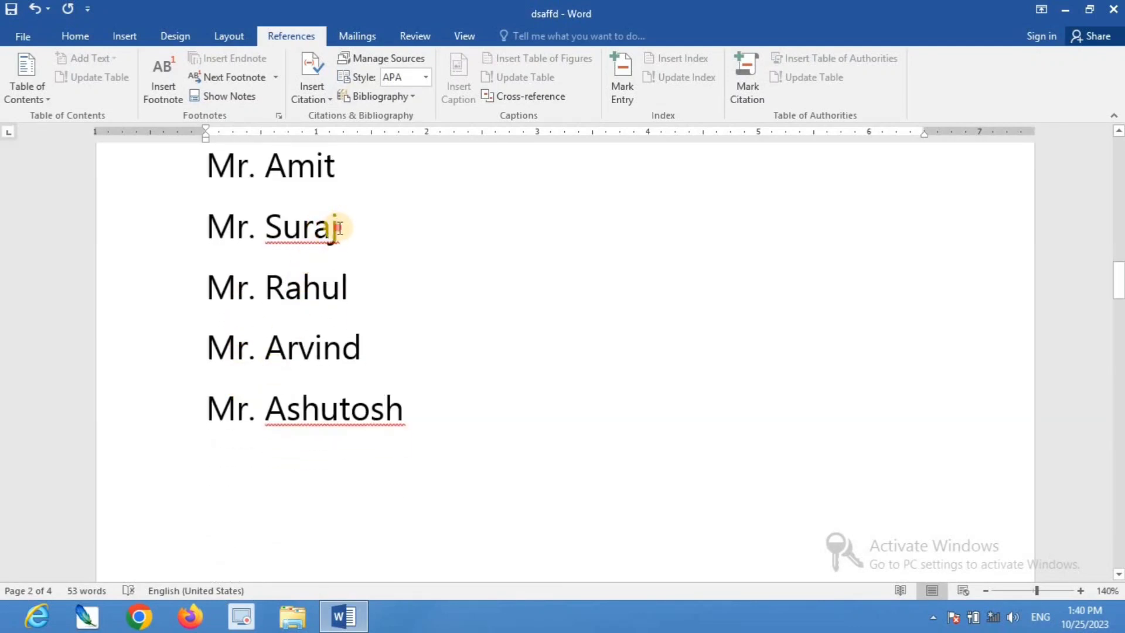
{"action": "left_click", "coordinate": [163, 80]}
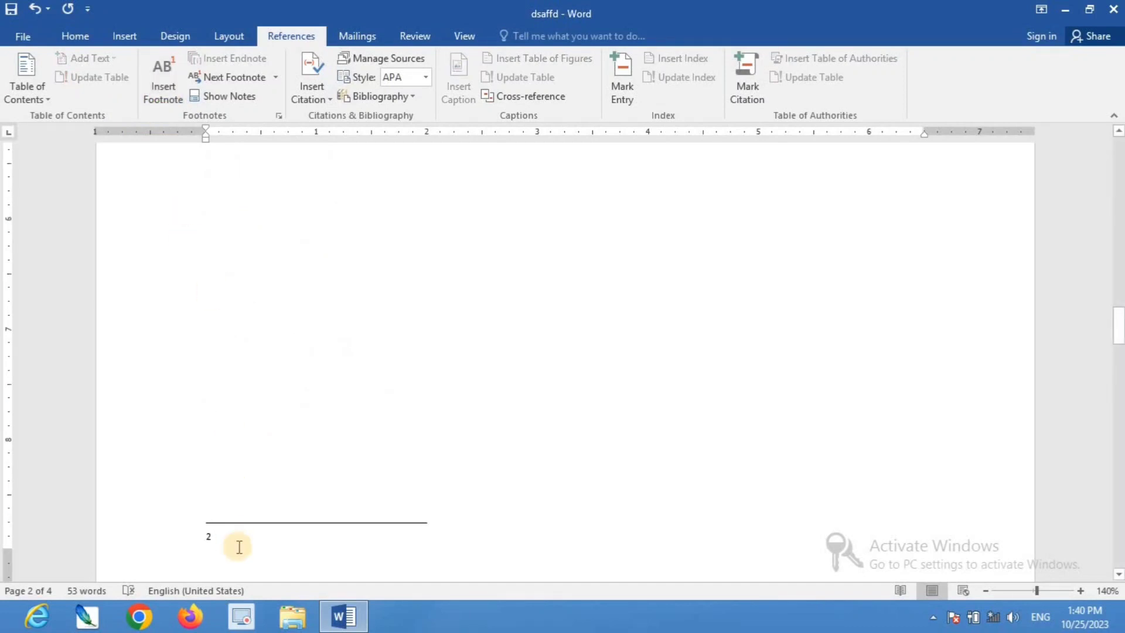
{"action": "type", "text": "Suraj s"}
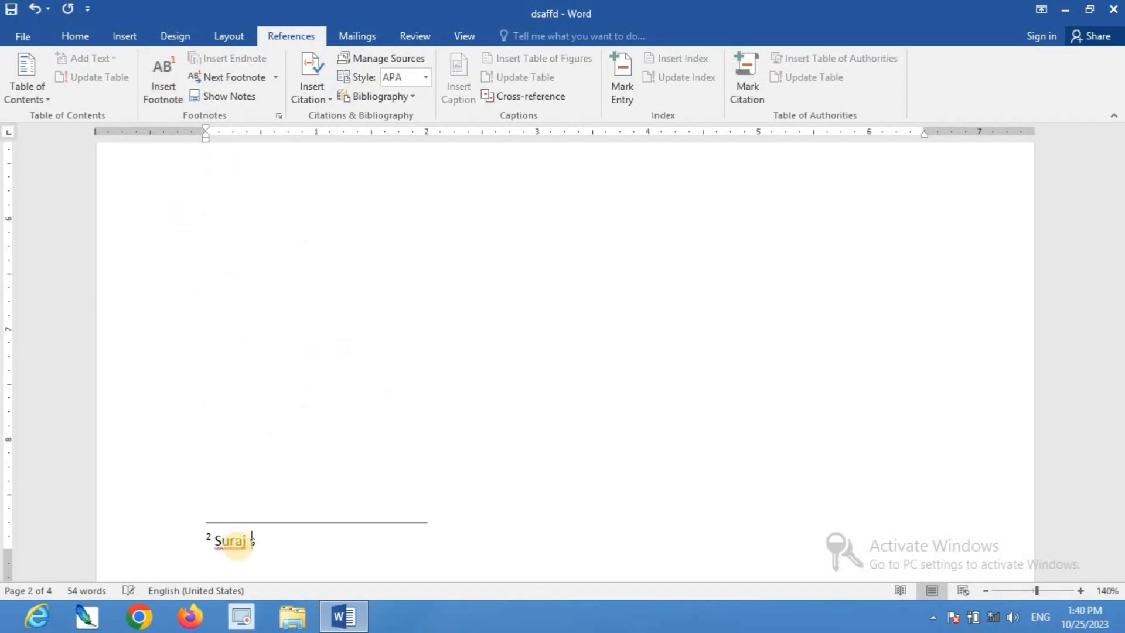
{"action": "type", "text": "a t"}
{"action": "key", "text": "BackSpace"}
{"action": "type", "text": "good boy."}
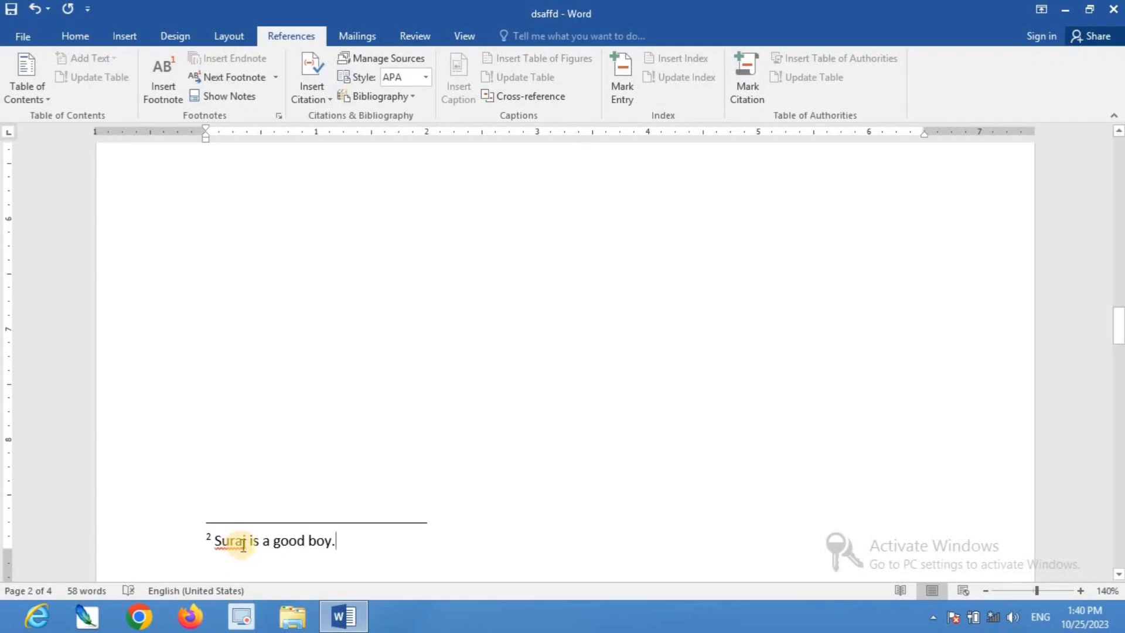
Add a footnote after the fifth name on page 3, reading that person's first name plus "is the best teacher of english".
{"action": "scroll", "coordinate": [236, 536], "scroll_direction": "down", "scroll_amount": 10}
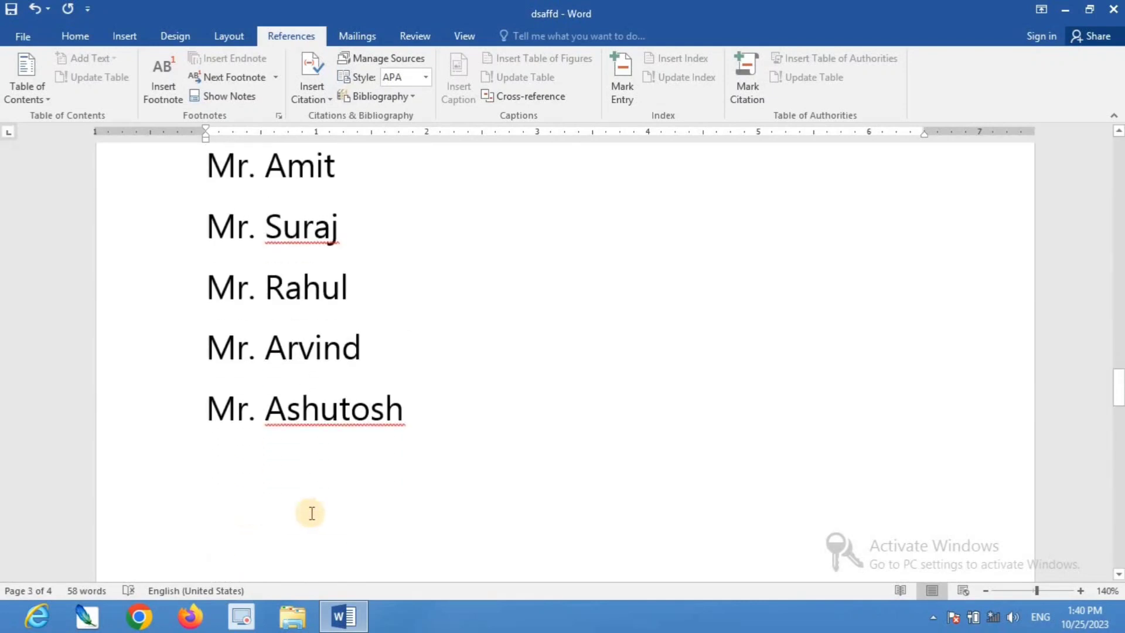
{"action": "left_click", "coordinate": [342, 285]}
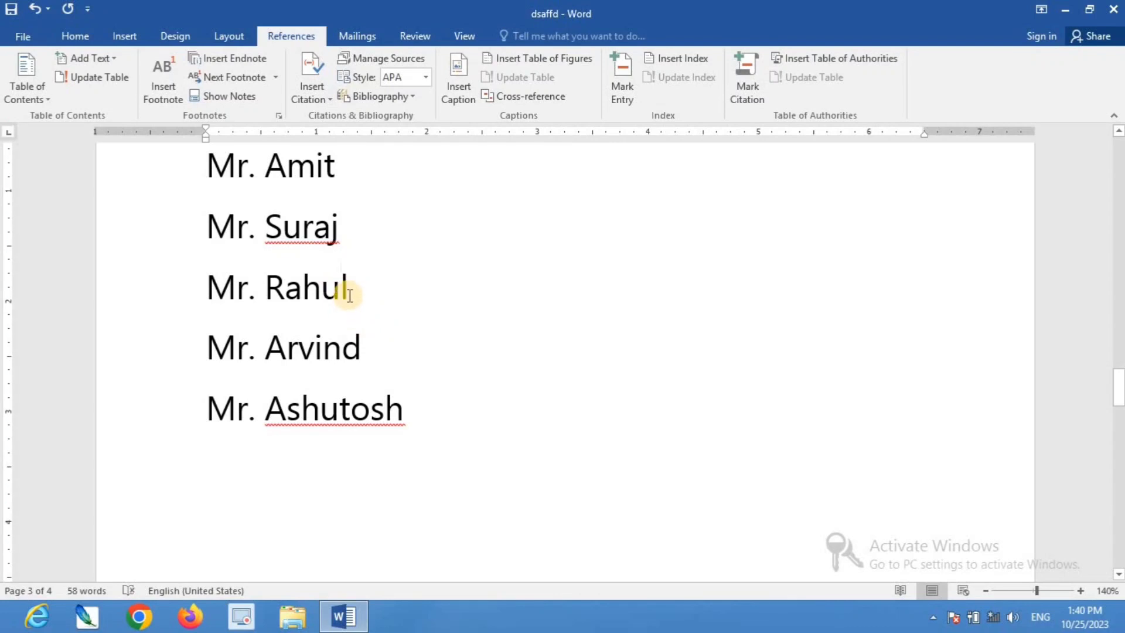
{"action": "left_click", "coordinate": [364, 347]}
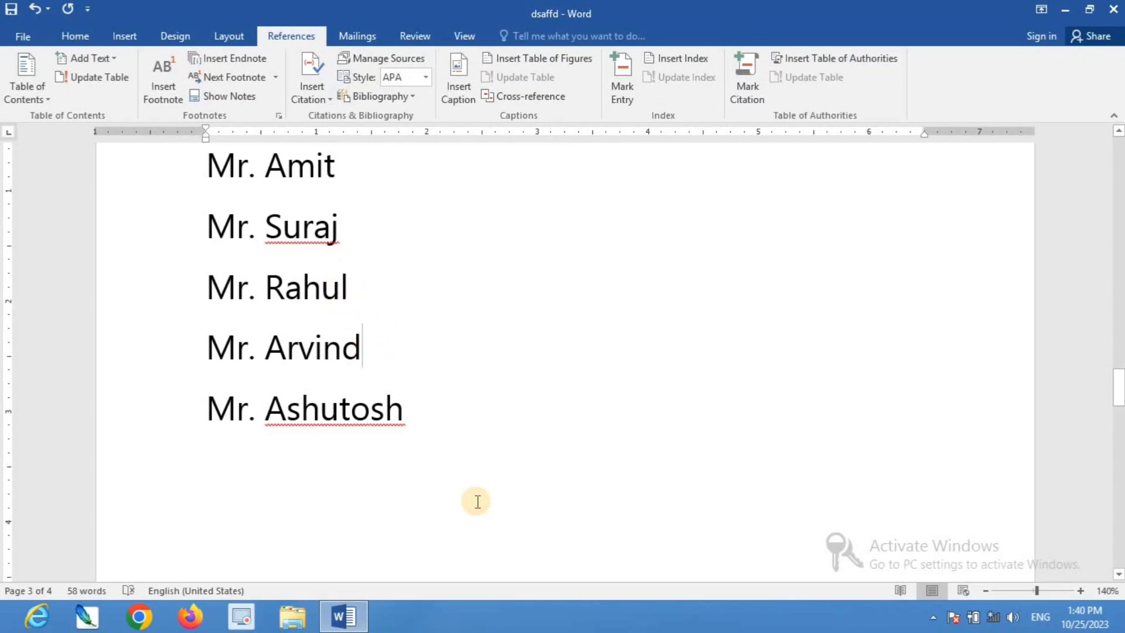
{"action": "left_click", "coordinate": [156, 82]}
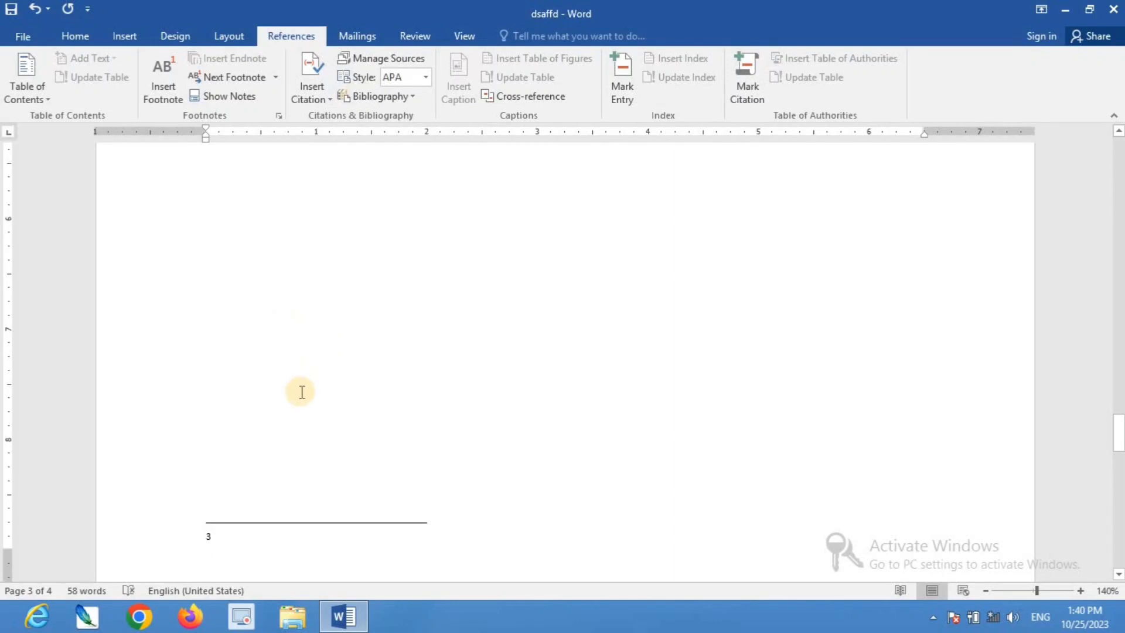
{"action": "type", "text": "A"}
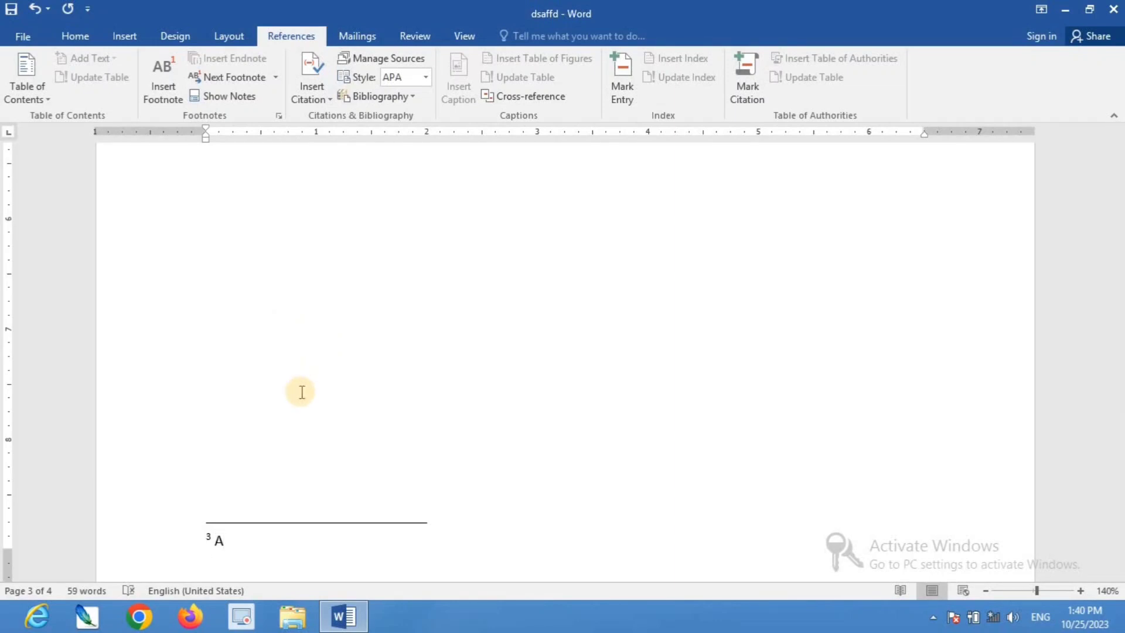
{"action": "type", "text": "rvind is the best"}
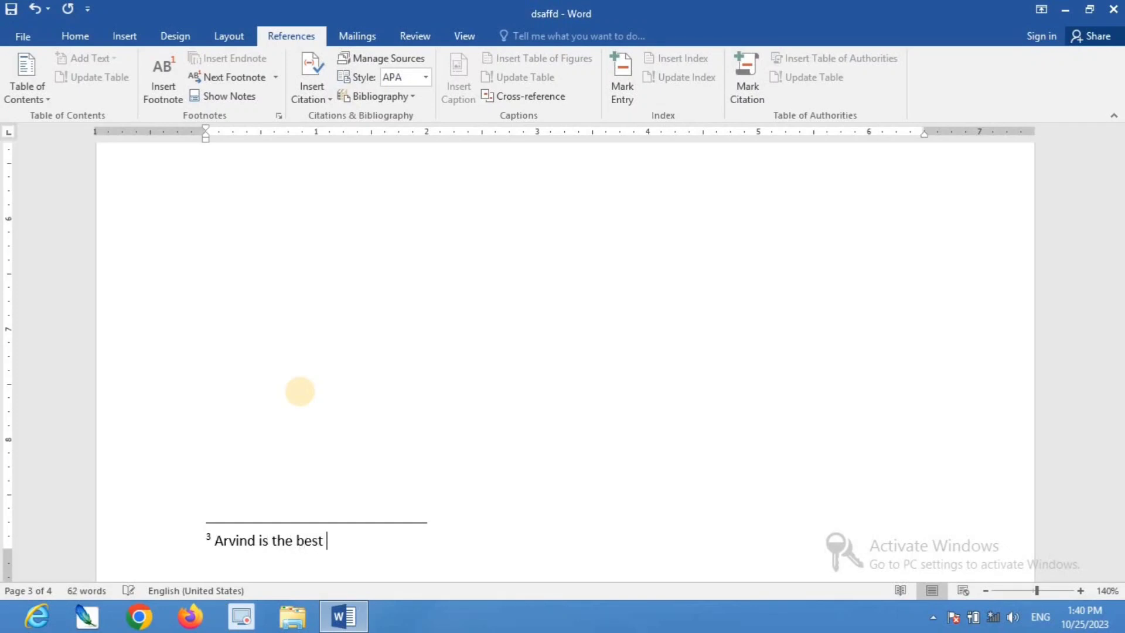
{"action": "type", "text": " teacher od"}
{"action": "key", "text": "BackSpace"}
{"action": "key", "text": "BackSpace"}
{"action": "type", "text": "f english"}
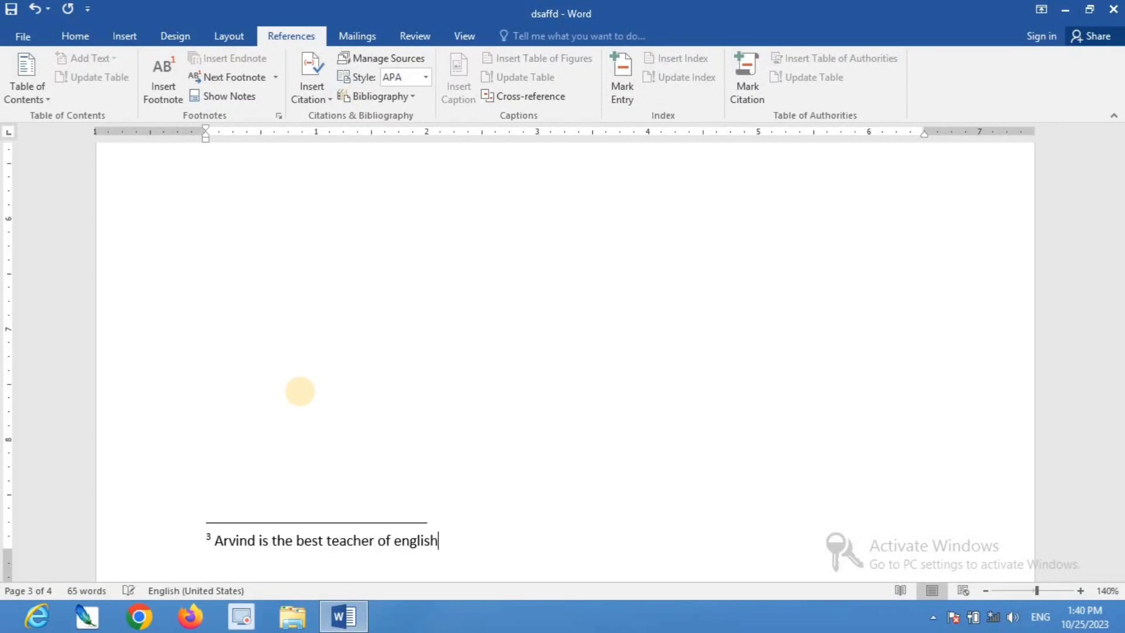
Insert an endnote directly after the second name in page 2's list.
{"action": "scroll", "coordinate": [262, 294], "scroll_direction": "down", "scroll_amount": 5}
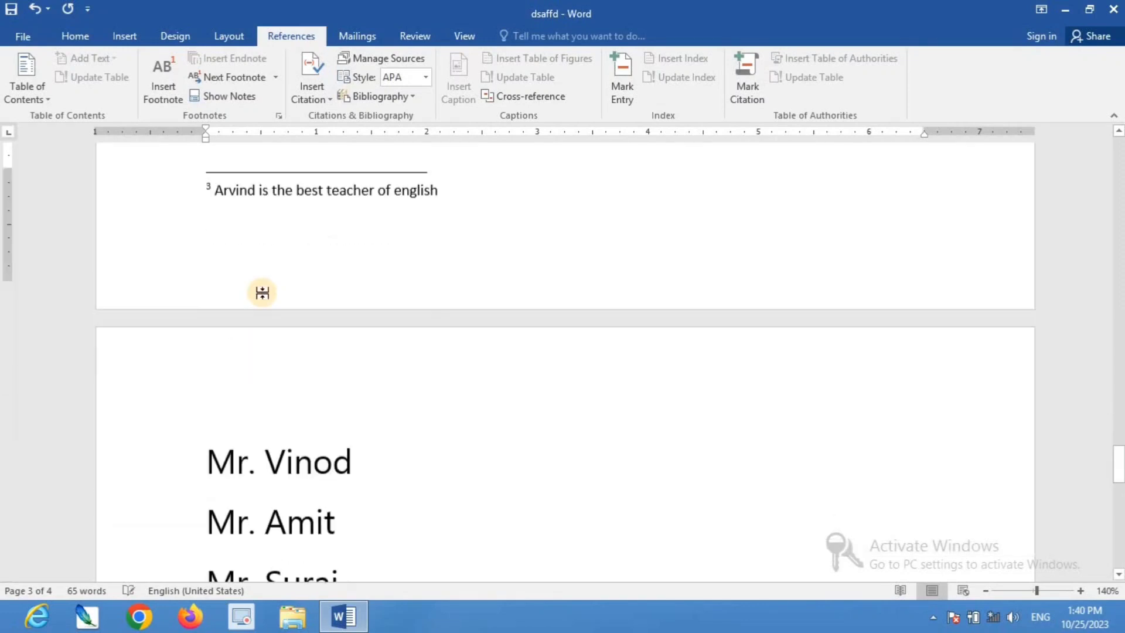
{"action": "scroll", "coordinate": [262, 292], "scroll_direction": "up", "scroll_amount": 4}
{"action": "scroll", "coordinate": [264, 293], "scroll_direction": "up", "scroll_amount": 10}
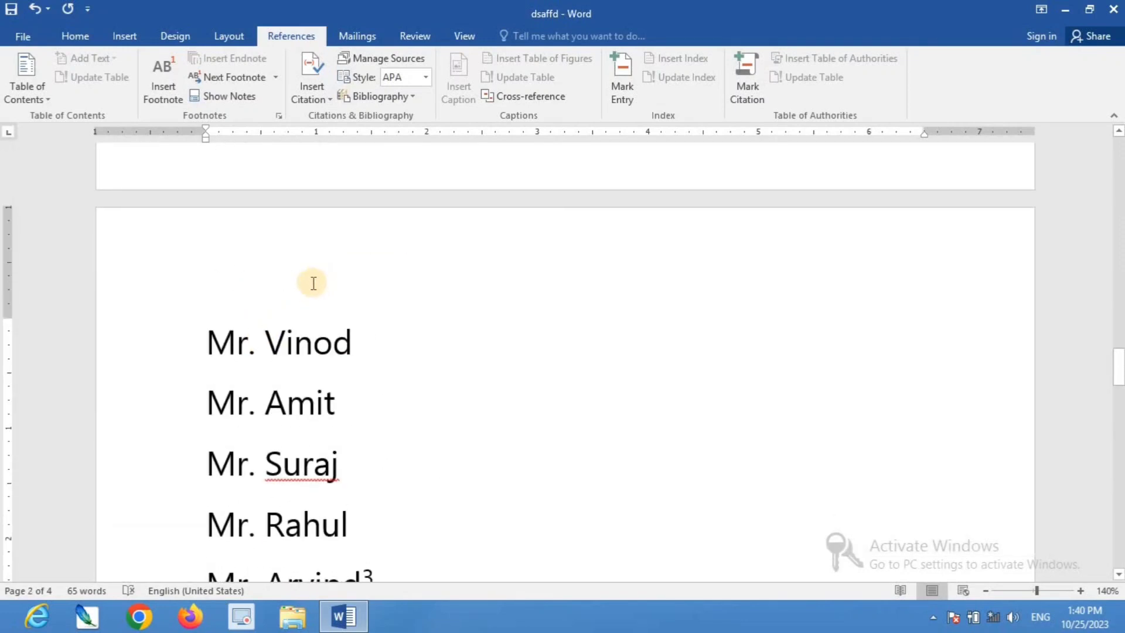
{"action": "scroll", "coordinate": [310, 284], "scroll_direction": "up", "scroll_amount": 5}
{"action": "scroll", "coordinate": [296, 310], "scroll_direction": "up", "scroll_amount": 5}
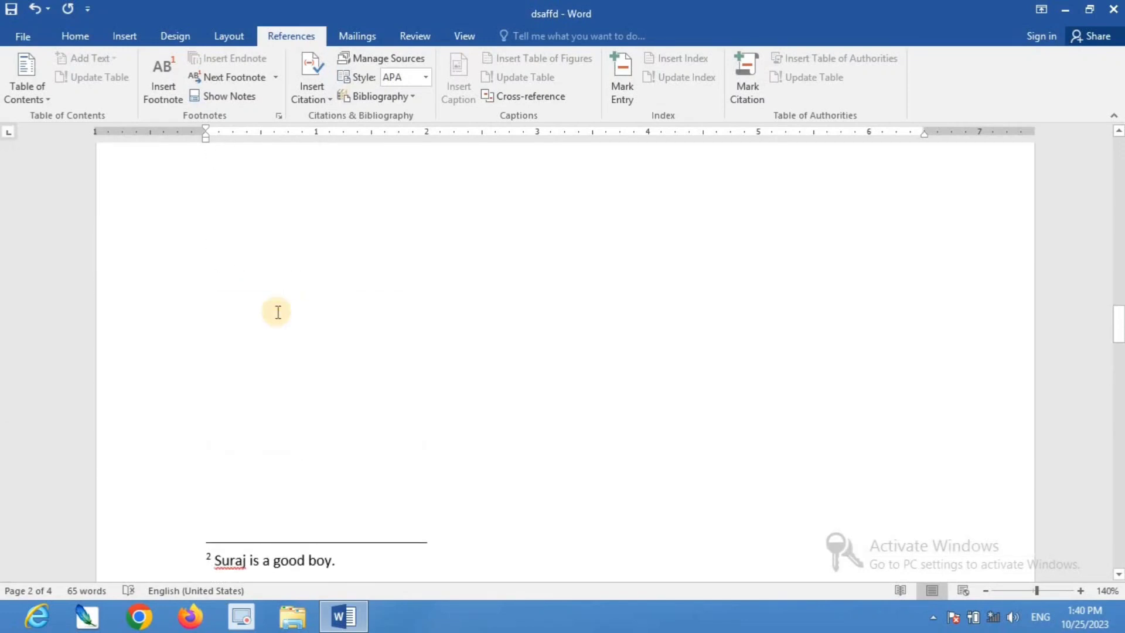
{"action": "scroll", "coordinate": [278, 312], "scroll_direction": "up", "scroll_amount": 6}
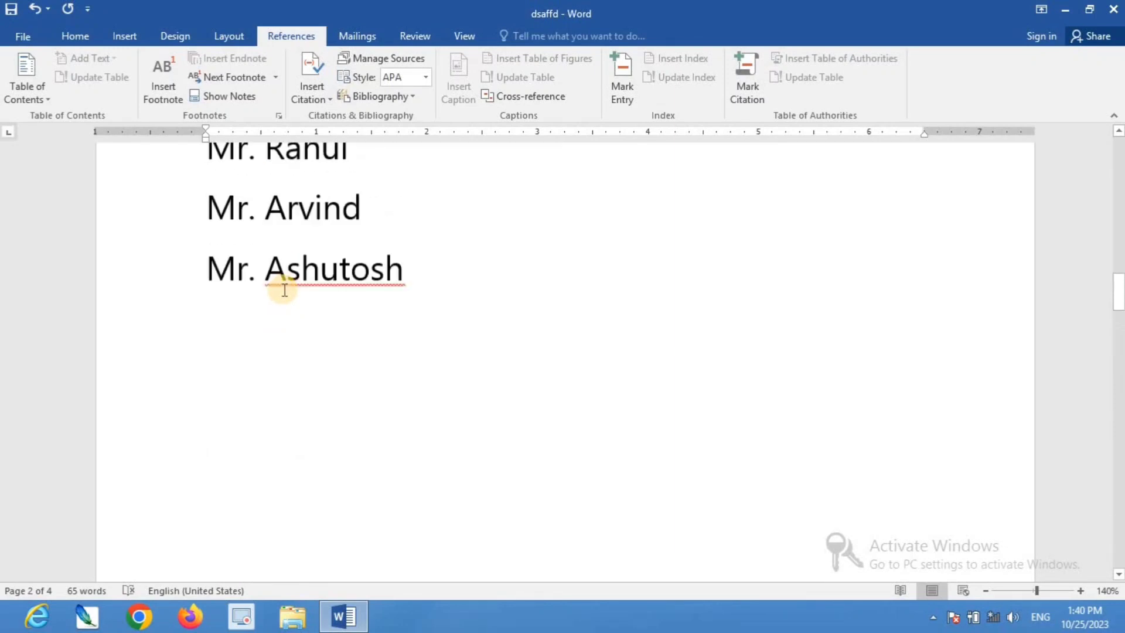
{"action": "scroll", "coordinate": [296, 276], "scroll_direction": "up", "scroll_amount": 2}
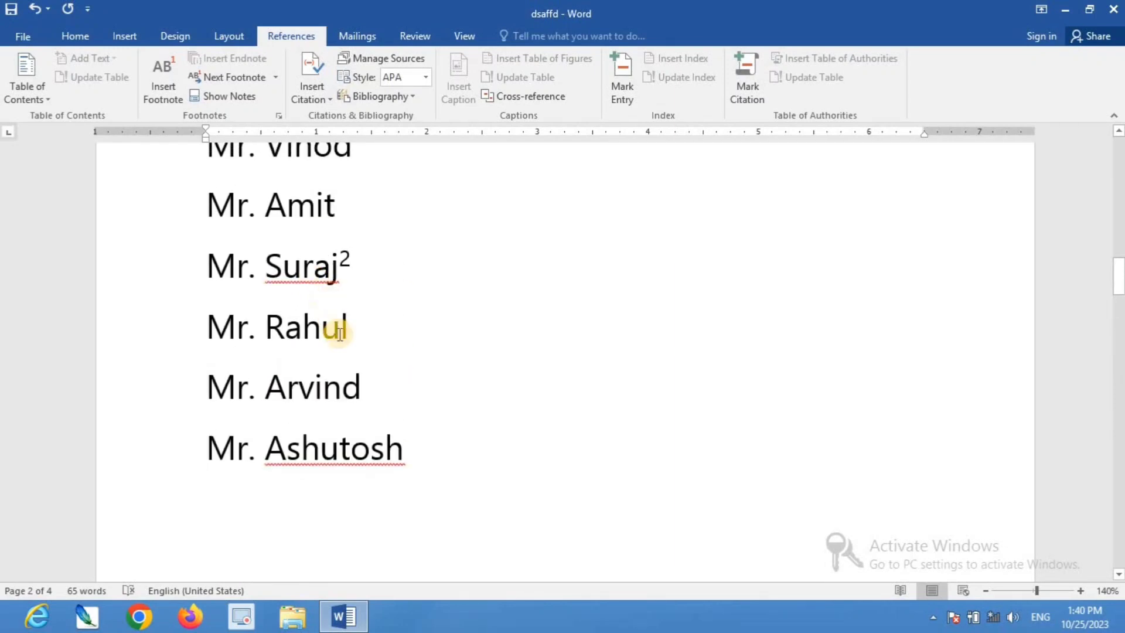
{"action": "scroll", "coordinate": [332, 236], "scroll_direction": "up", "scroll_amount": 2}
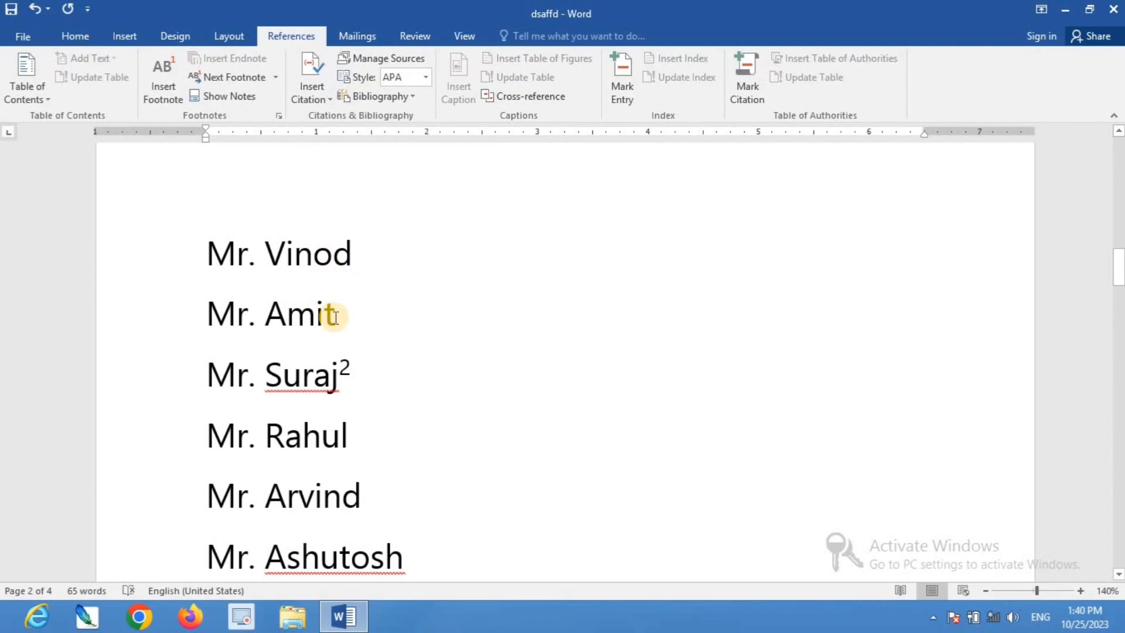
{"action": "left_click", "coordinate": [335, 316]}
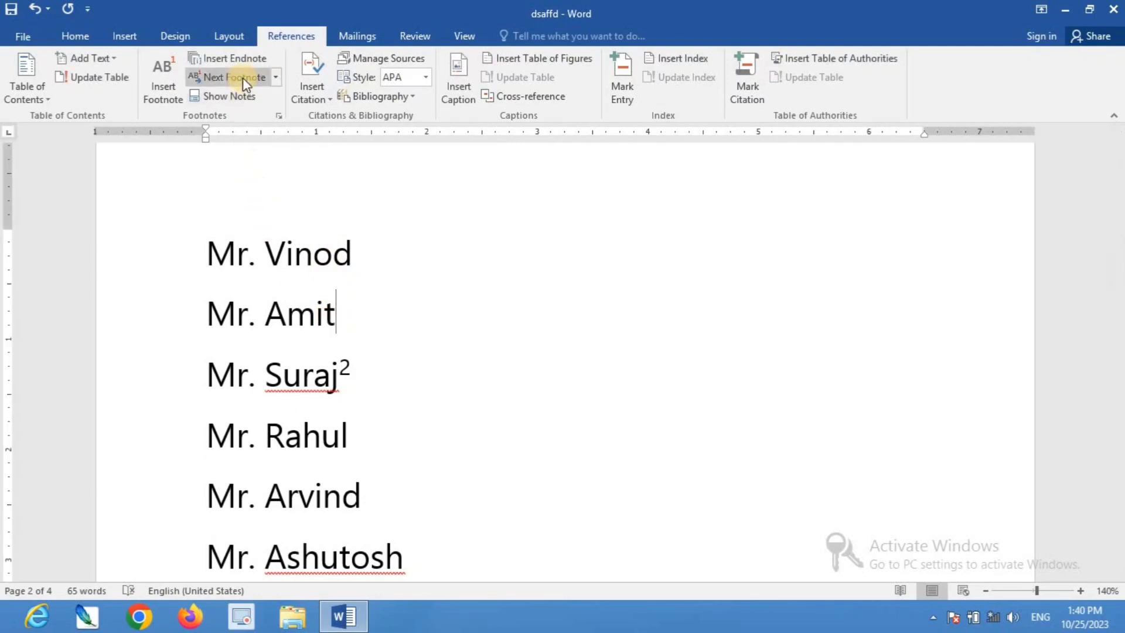
{"action": "left_click", "coordinate": [238, 59]}
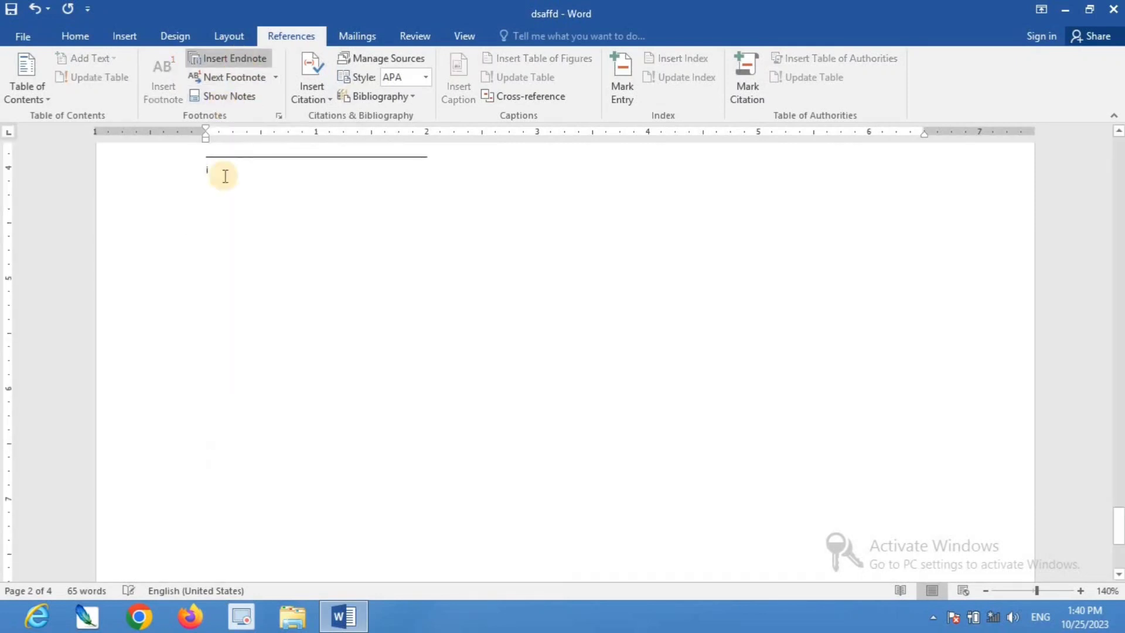
Write the endnote text as the referenced person's first name followed by "is a good teacher of computer".
{"action": "scroll", "coordinate": [206, 211], "scroll_direction": "up", "scroll_amount": 3}
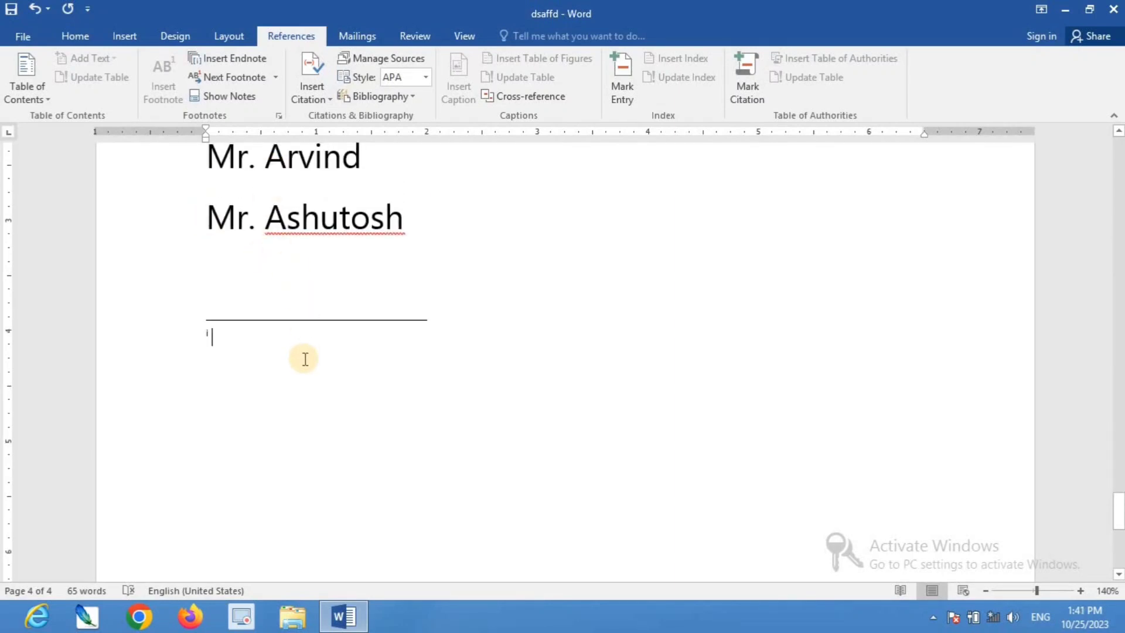
{"action": "type", "text": "AM"}
{"action": "type", "text": "i"}
{"action": "key", "text": "BackSpace"}
{"action": "key", "text": "BackSpace"}
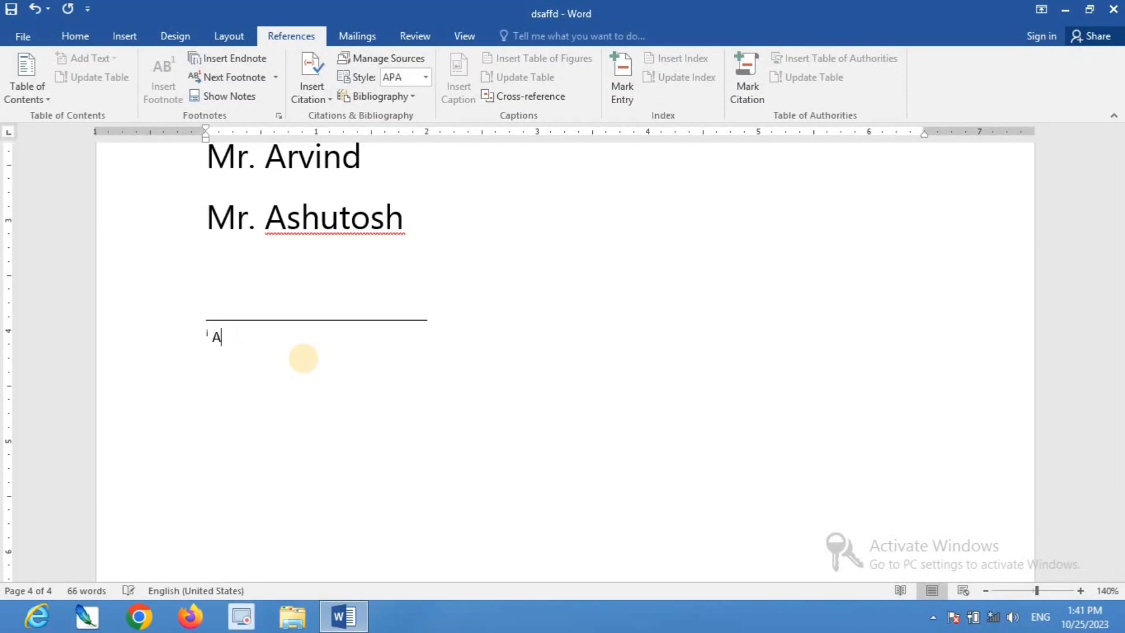
{"action": "type", "text": "mit is "}
{"action": "type", "text": "tha"}
{"action": "key", "text": "BackSpace"}
{"action": "key", "text": "BackSpace"}
{"action": "key", "text": "BackSpace"}
{"action": "type", "text": "a good teacher of"}
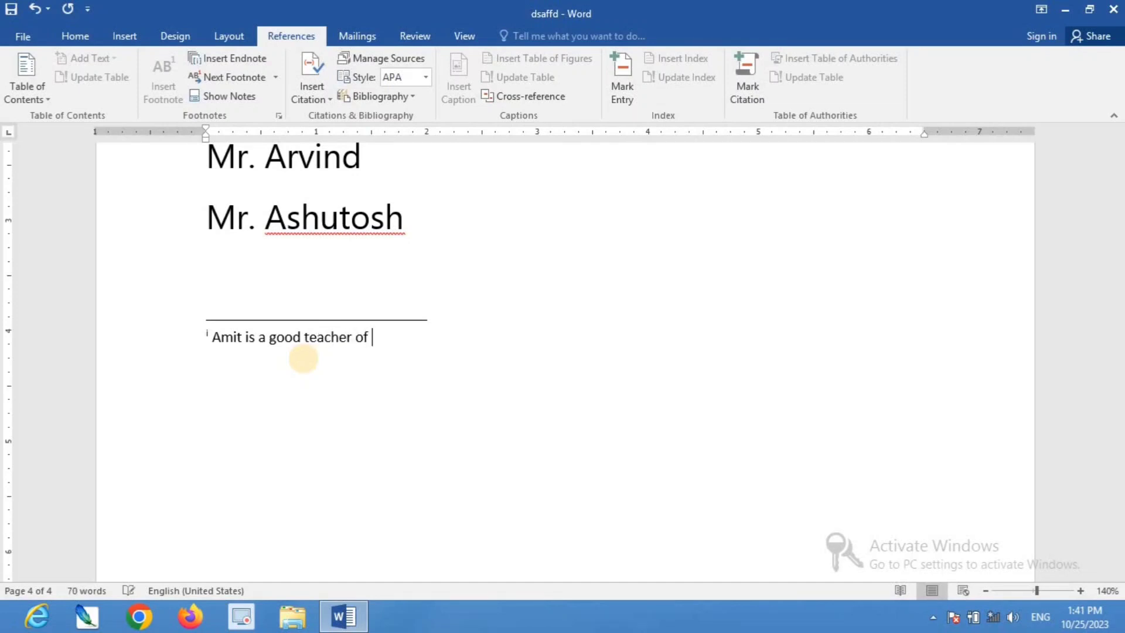
{"action": "type", "text": " computer"}
Step forward through the footnote references from page 2 to the one after the fifth name on page 3.
{"action": "scroll", "coordinate": [243, 241], "scroll_direction": "up", "scroll_amount": 10}
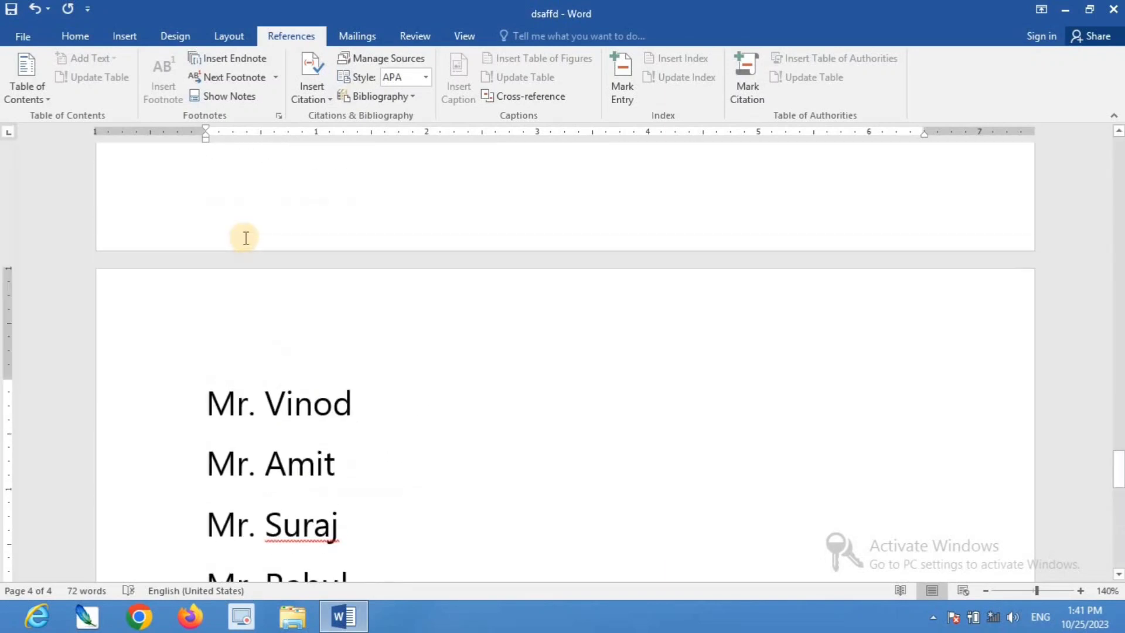
{"action": "left_click", "coordinate": [275, 76]}
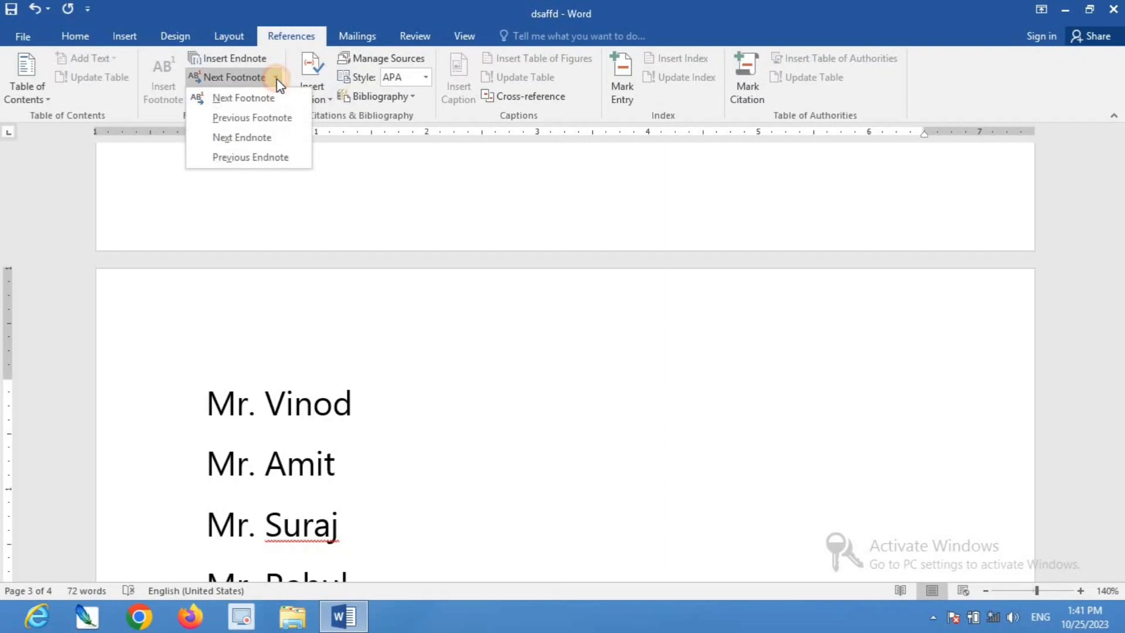
{"action": "left_click", "coordinate": [258, 103]}
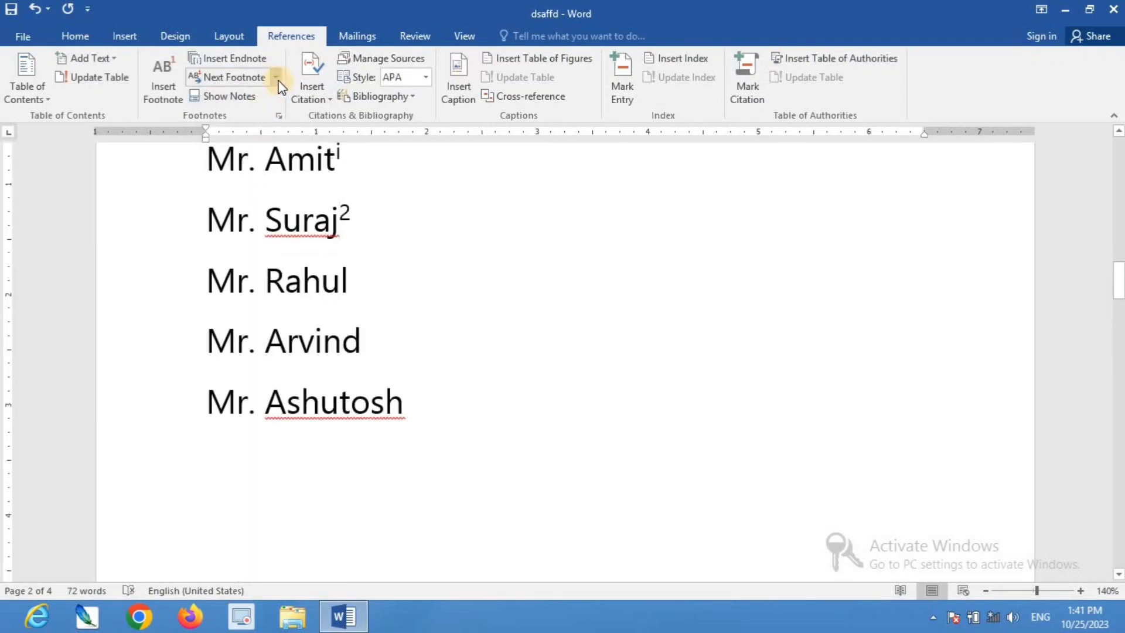
{"action": "left_click", "coordinate": [264, 80]}
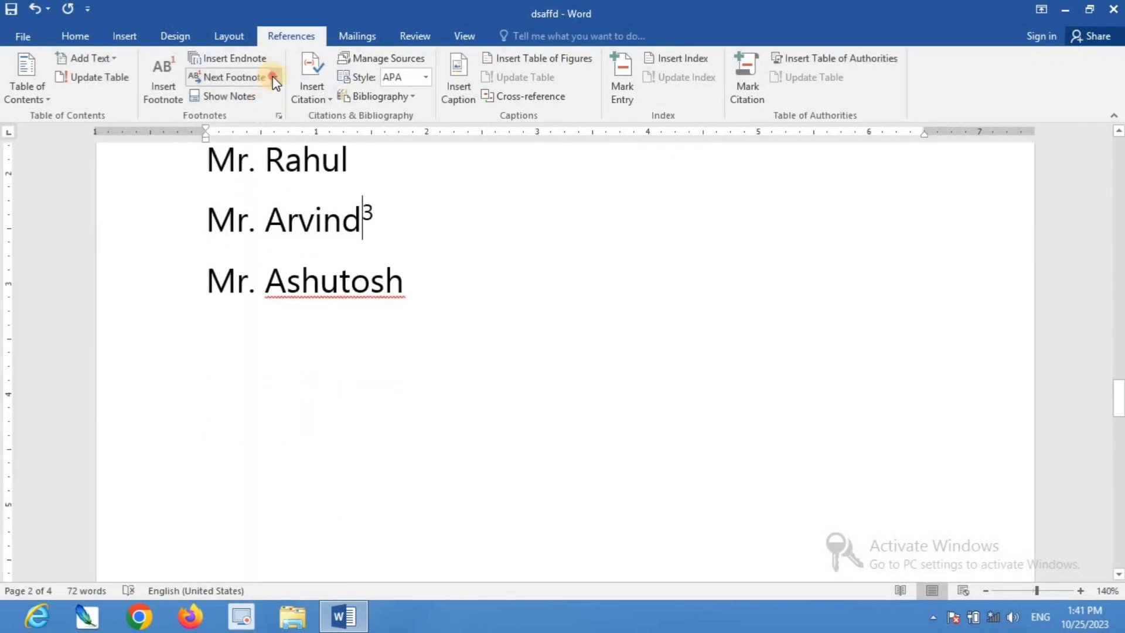
Step back through the footnote references from page 3 to the first one in the document.
{"action": "left_click", "coordinate": [275, 77]}
{"action": "left_click", "coordinate": [252, 116]}
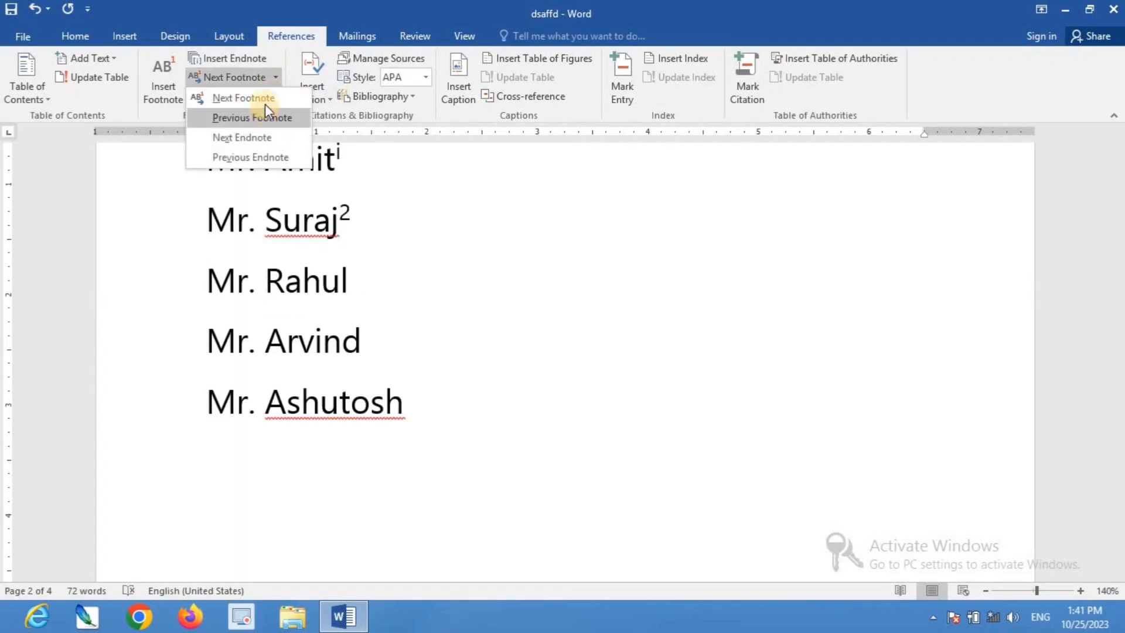
{"action": "left_click", "coordinate": [265, 115]}
Go forward to the endnote reference on page 2 and try to advance to another endnote.
{"action": "left_click", "coordinate": [275, 78]}
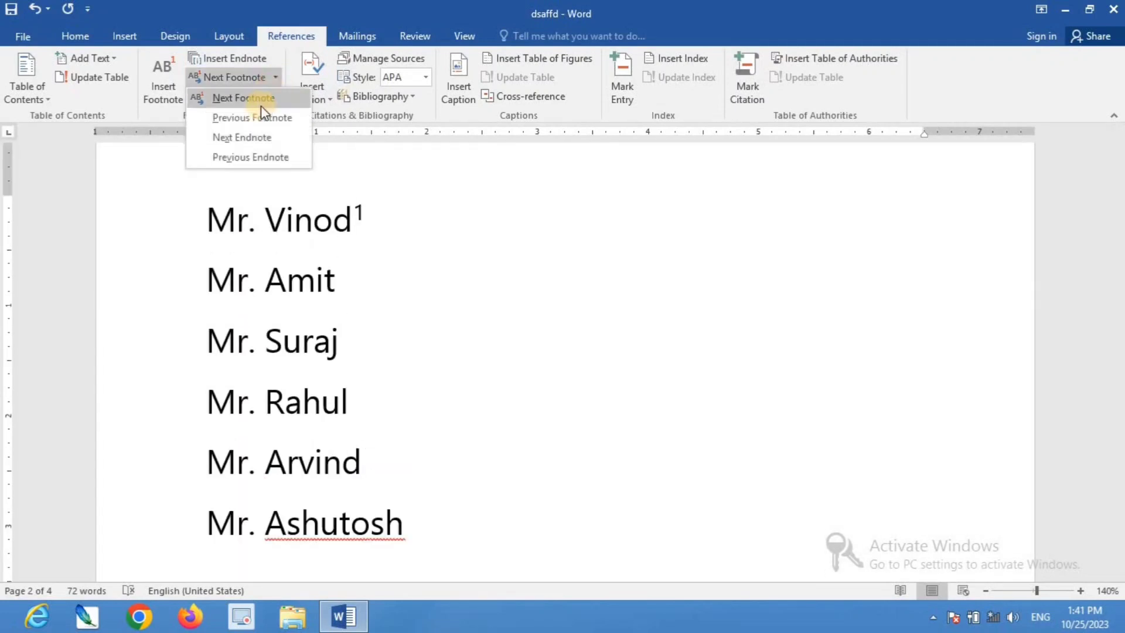
{"action": "left_click", "coordinate": [256, 138]}
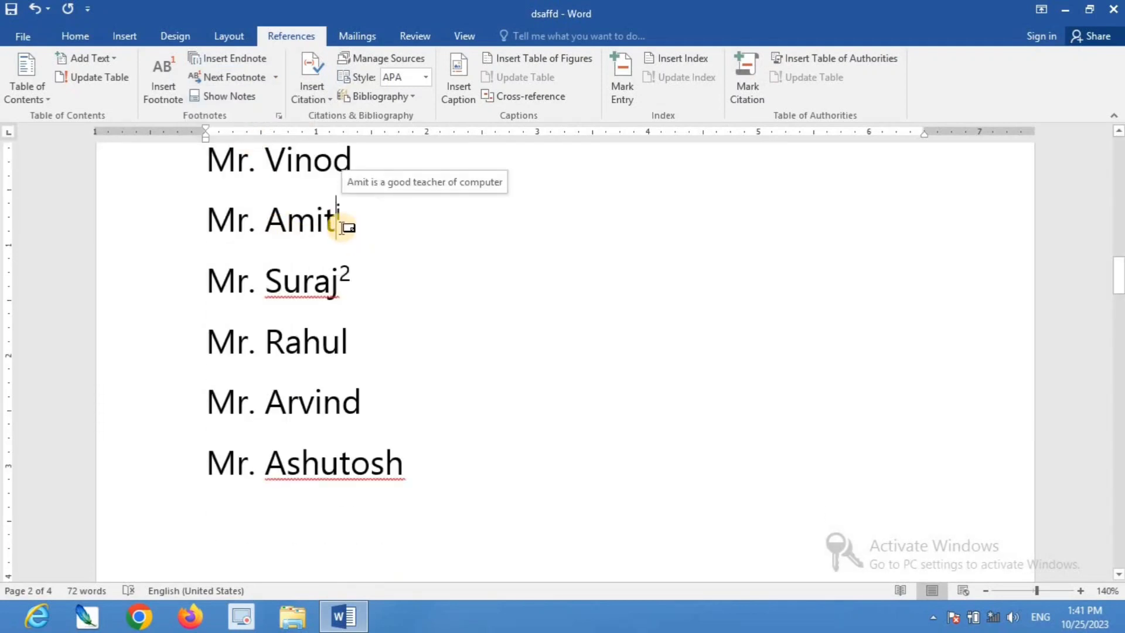
{"action": "left_click", "coordinate": [275, 77]}
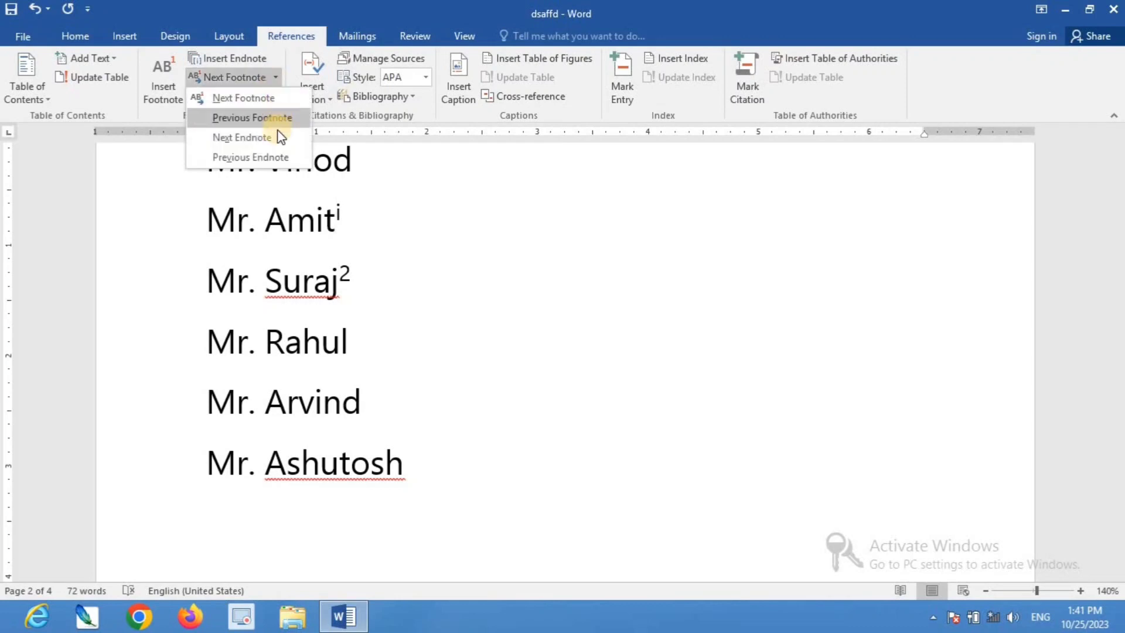
{"action": "left_click", "coordinate": [273, 141]}
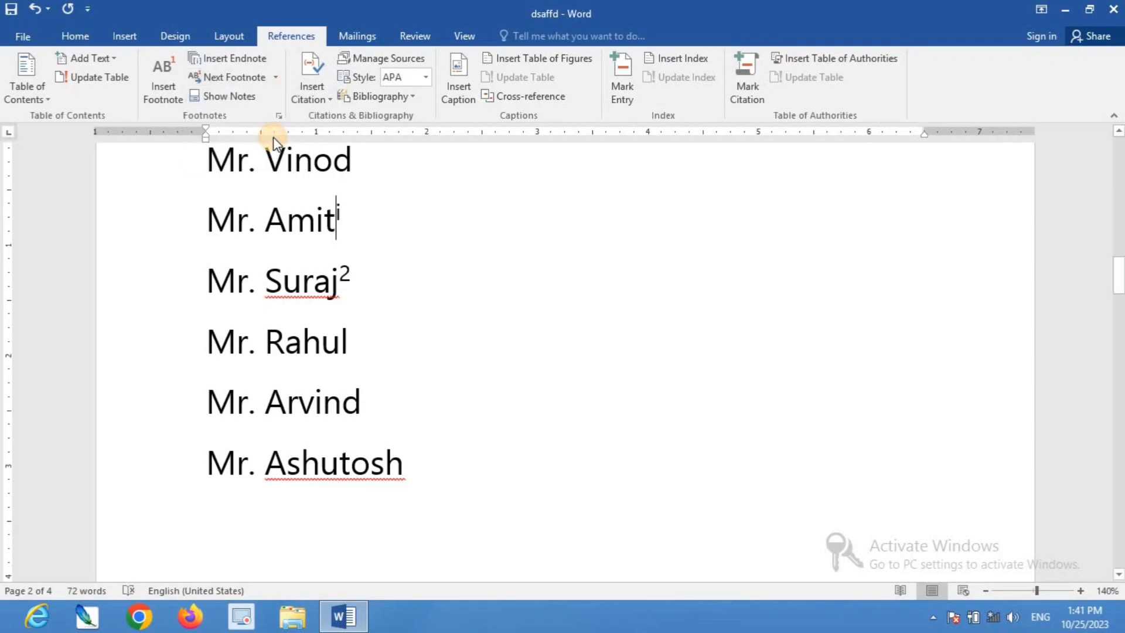
Show the footnote area for page 2 and return to the matching footnote reference in the text.
{"action": "left_click", "coordinate": [233, 99]}
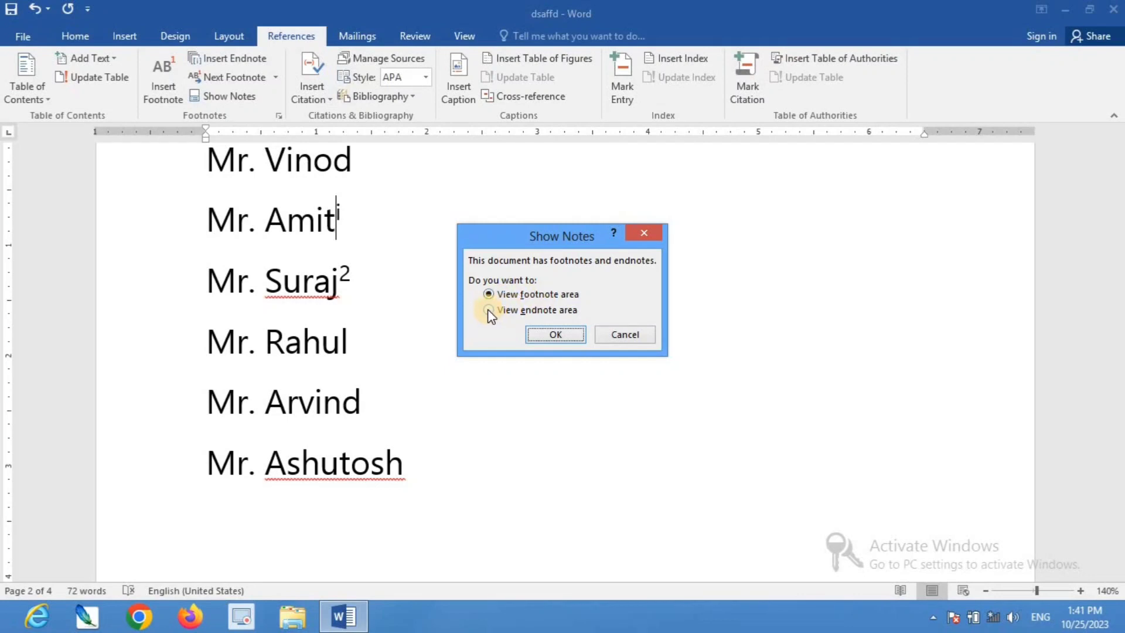
{"action": "left_click", "coordinate": [555, 331]}
{"action": "scroll", "coordinate": [301, 256], "scroll_direction": "up", "scroll_amount": 2}
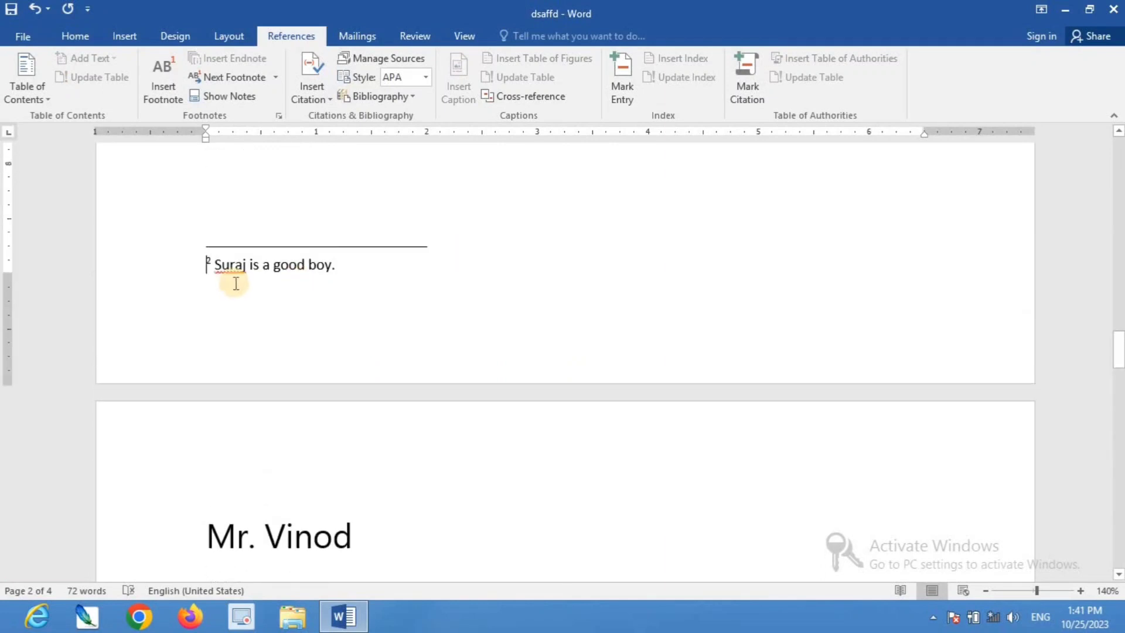
{"action": "left_click", "coordinate": [226, 98]}
{"action": "mouse_move", "coordinate": [334, 174]}
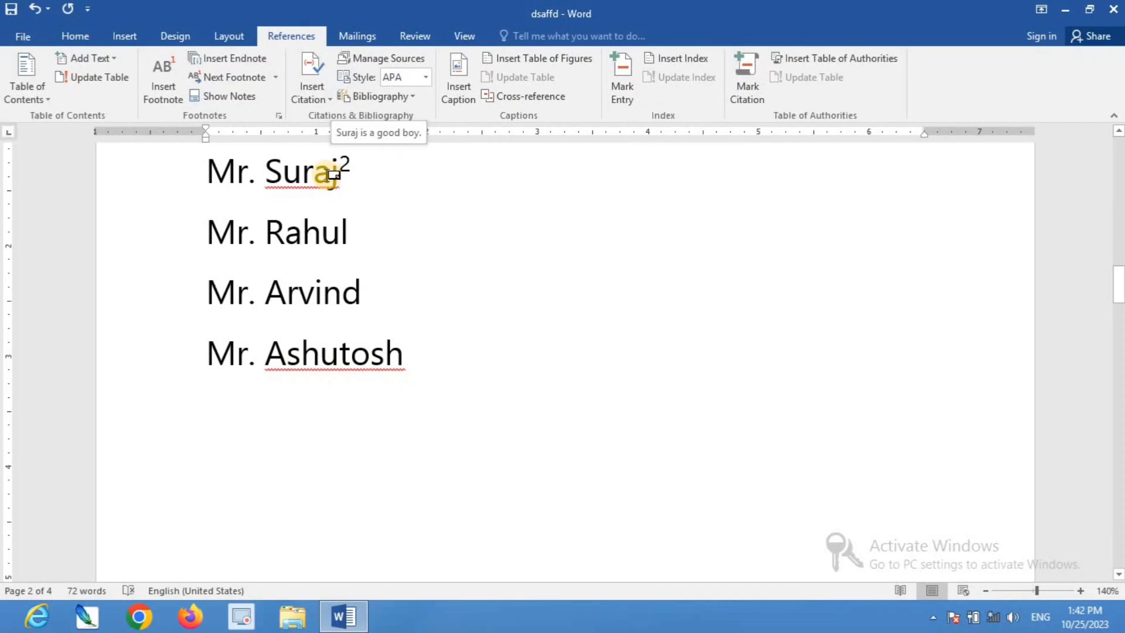
Show the endnote area at the end of the document and return to the endnote's reference in the text.
{"action": "left_click", "coordinate": [227, 93]}
{"action": "left_click", "coordinate": [521, 309]}
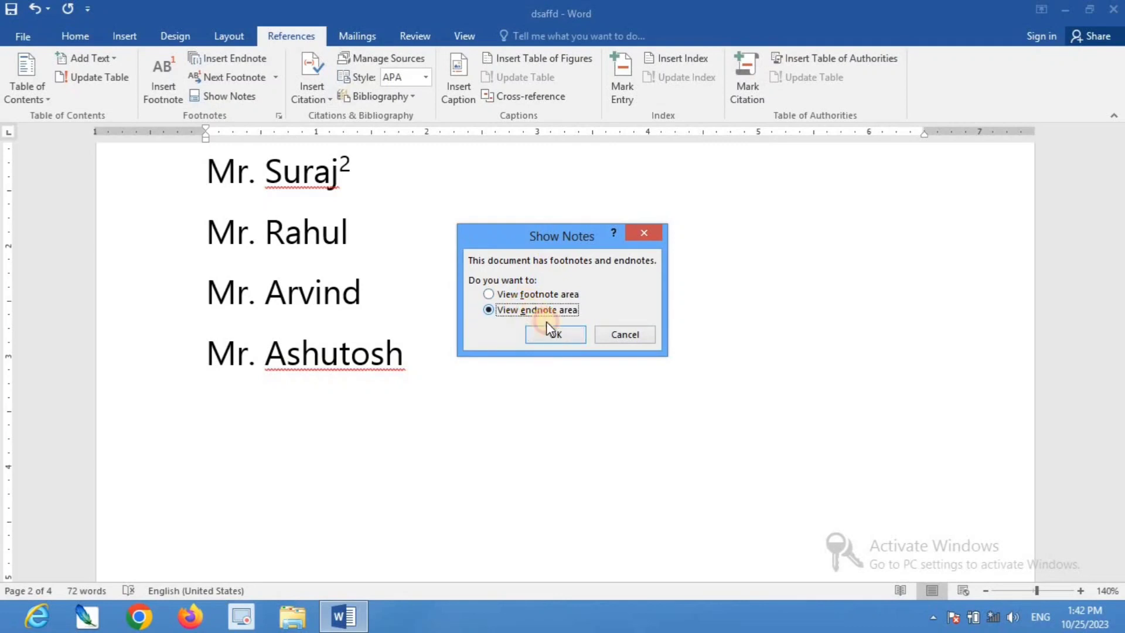
{"action": "left_click", "coordinate": [558, 334]}
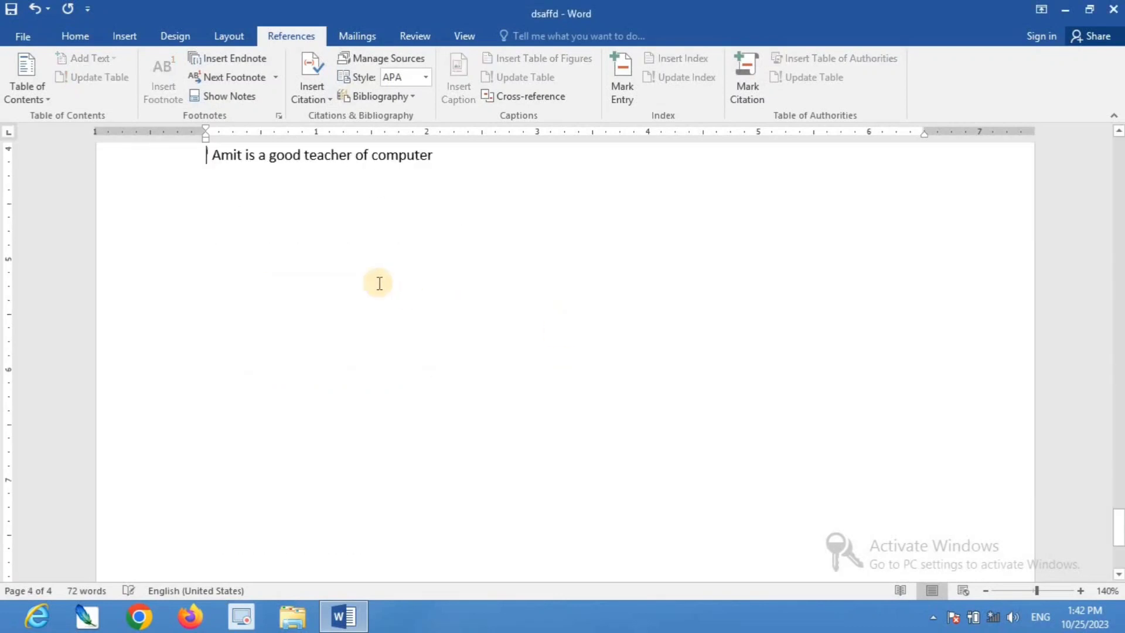
{"action": "scroll", "coordinate": [269, 223], "scroll_direction": "up", "scroll_amount": 2}
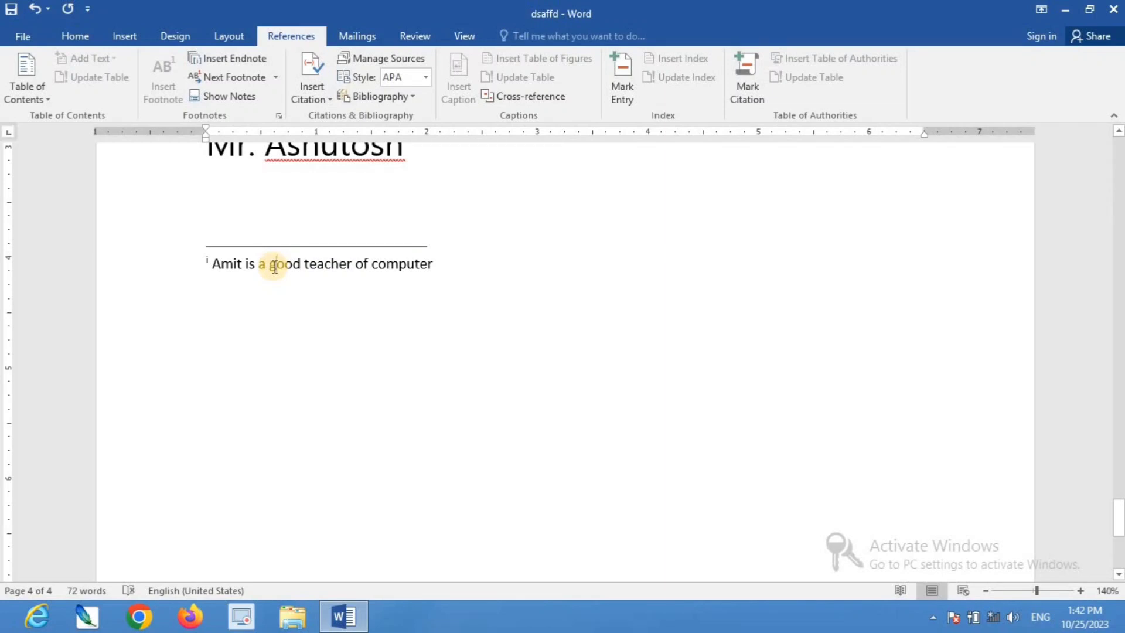
{"action": "left_click", "coordinate": [229, 97]}
{"action": "mouse_move", "coordinate": [321, 256]}
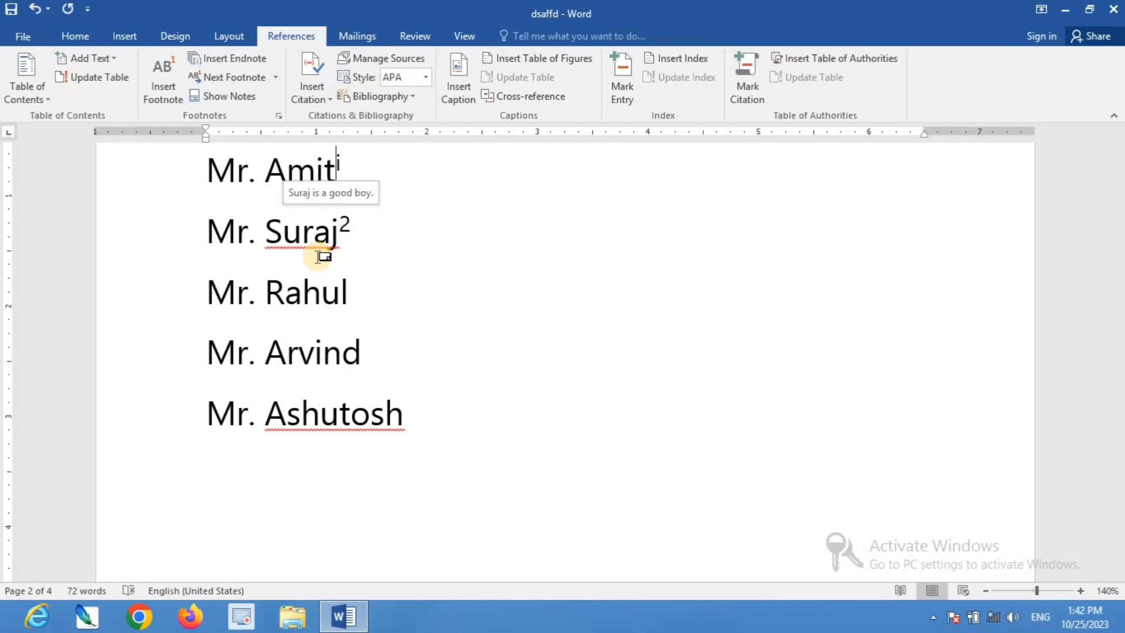
Close the dsaffd document without saving the changes.
{"action": "left_click", "coordinate": [1113, 9]}
{"action": "left_click", "coordinate": [572, 338]}
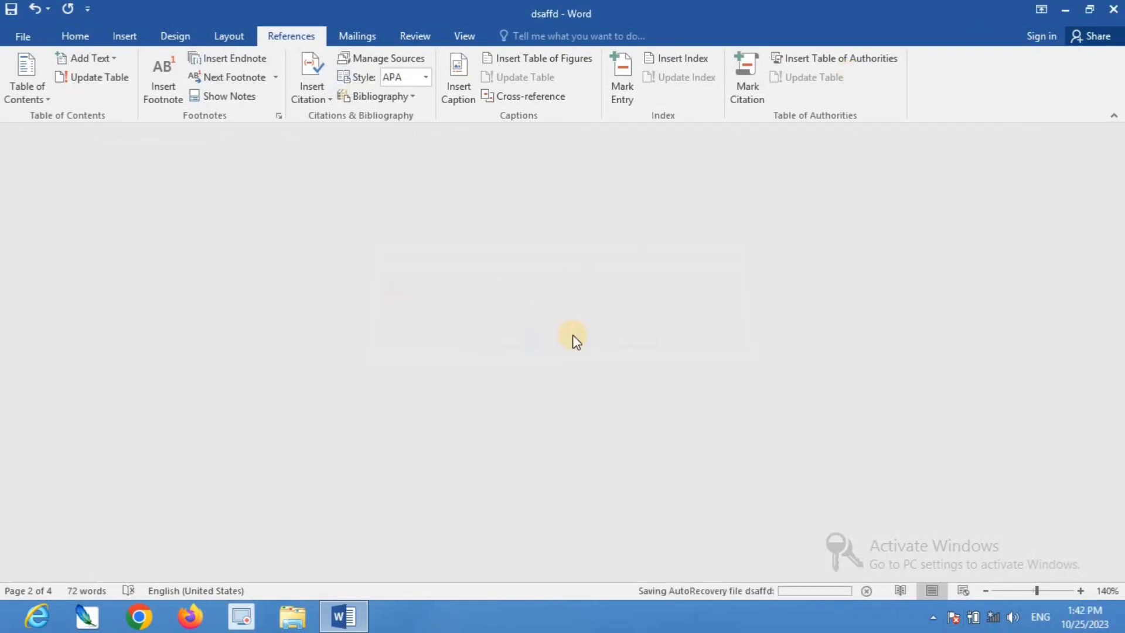